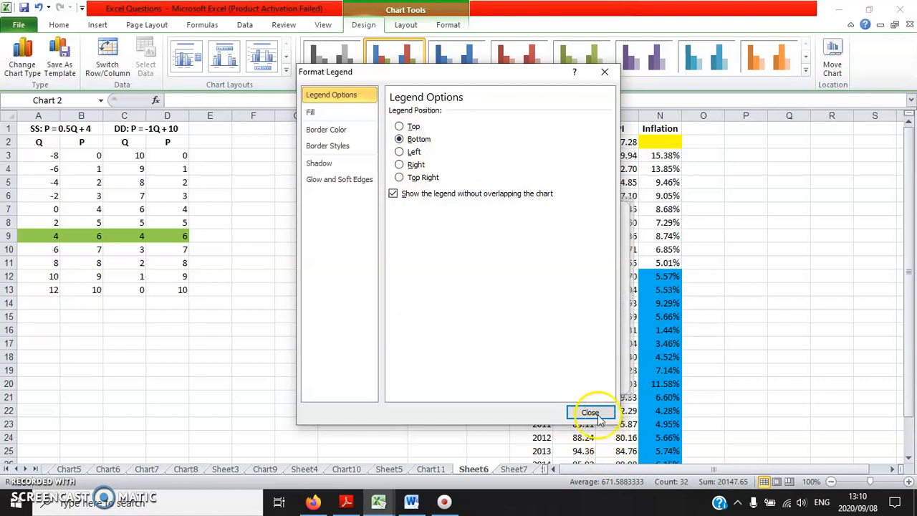
Step: Move the column chart clear of the unemployment and inflation data and change its Inflation rate series to Line with Markers
{"action": "left_click_drag", "start_coordinate": [583, 382], "coordinate": [718, 383]}
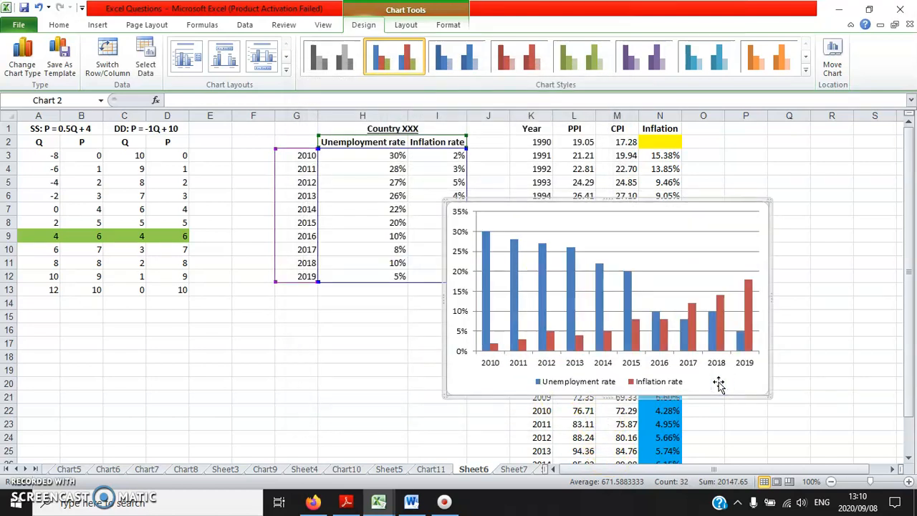
{"action": "mouse_move", "coordinate": [637, 333]}
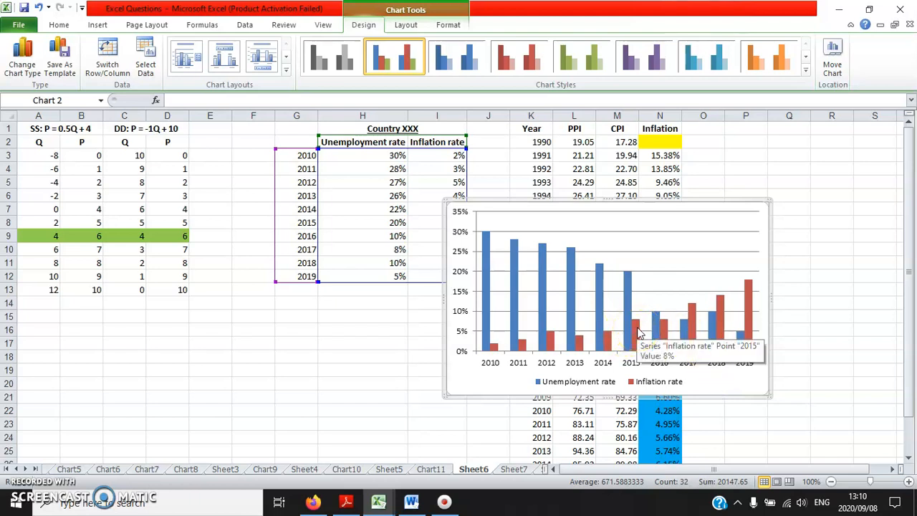
{"action": "left_click", "coordinate": [638, 337]}
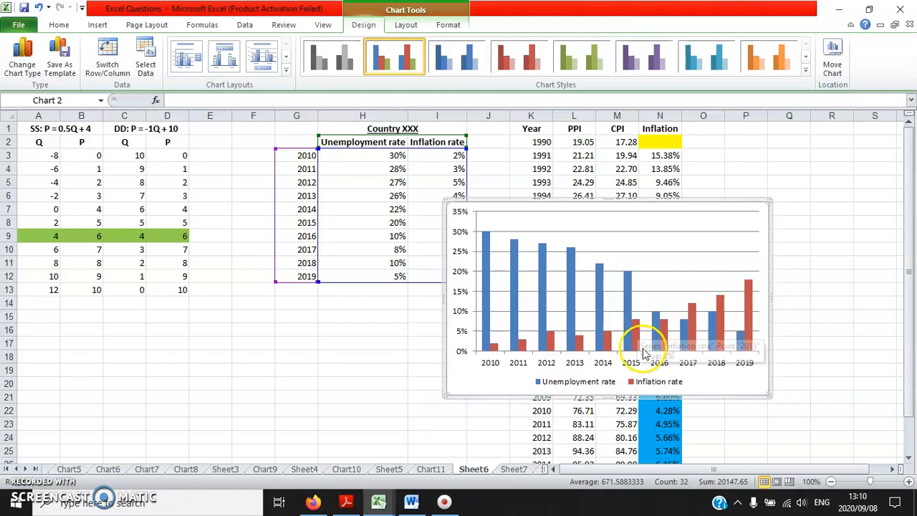
{"action": "right_click", "coordinate": [638, 342]}
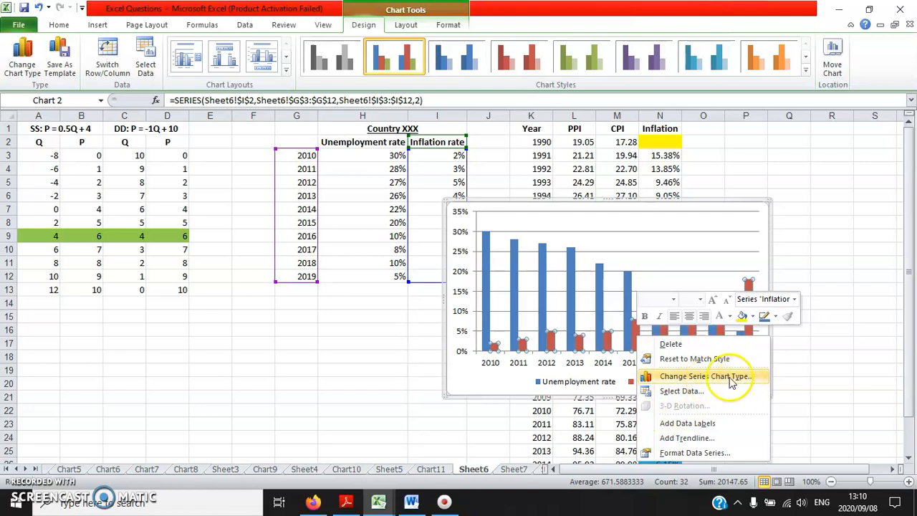
{"action": "left_click", "coordinate": [738, 385]}
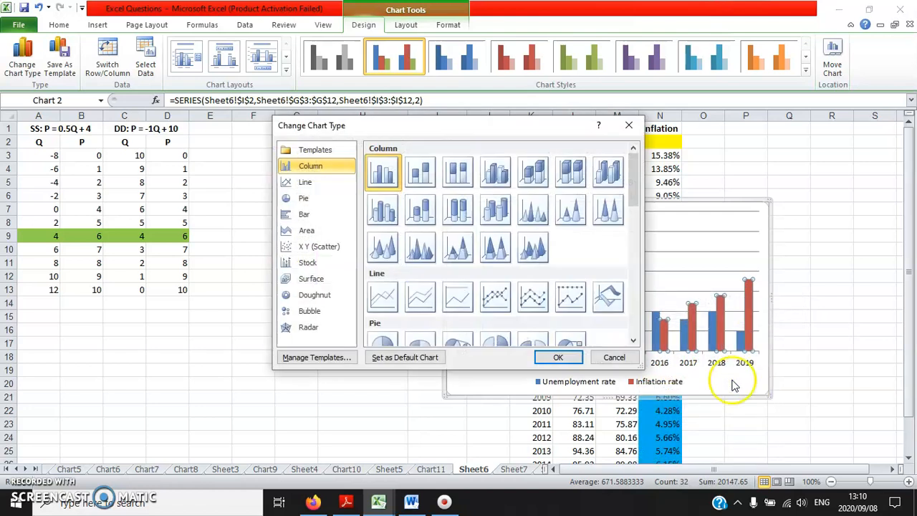
{"action": "left_click", "coordinate": [504, 304]}
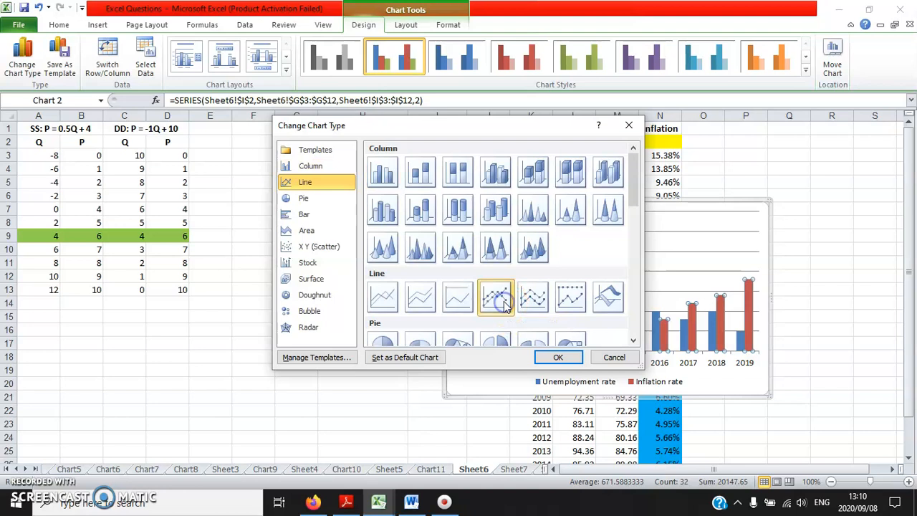
{"action": "left_click", "coordinate": [558, 357]}
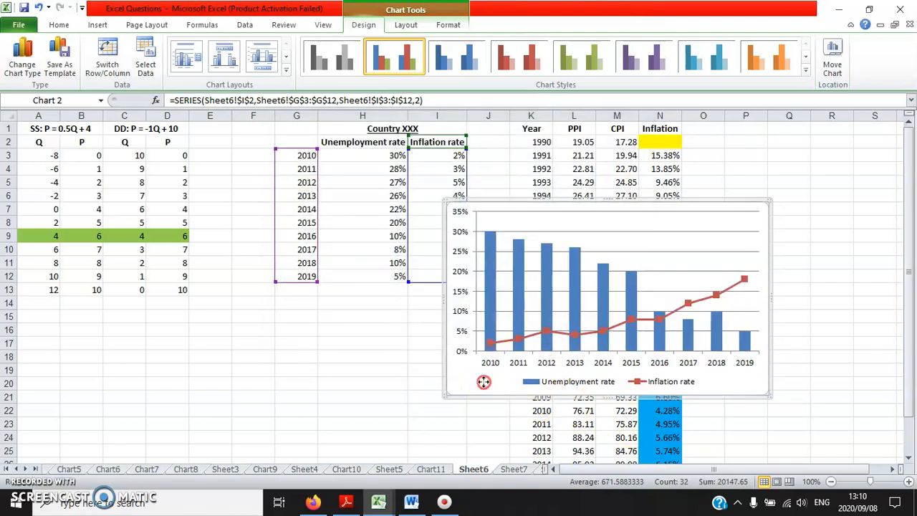
Step: Move the combined column and line chart from Sheet6 to its own new chart sheet
{"action": "right_click", "coordinate": [483, 382]}
{"action": "left_click", "coordinate": [541, 279]}
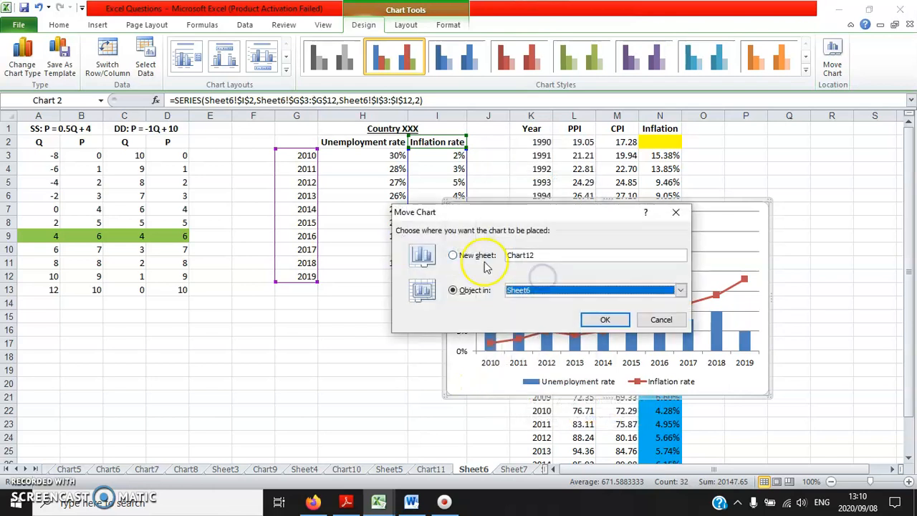
{"action": "left_click", "coordinate": [477, 255]}
{"action": "left_click", "coordinate": [605, 320]}
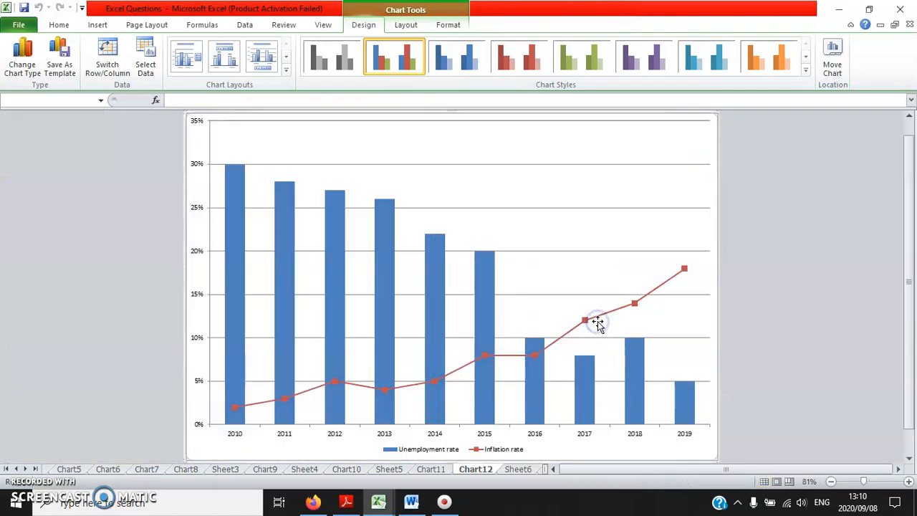
Step: Increase the font size of all text in the combined chart to 18 and deselect the chart
{"action": "left_click", "coordinate": [63, 27]}
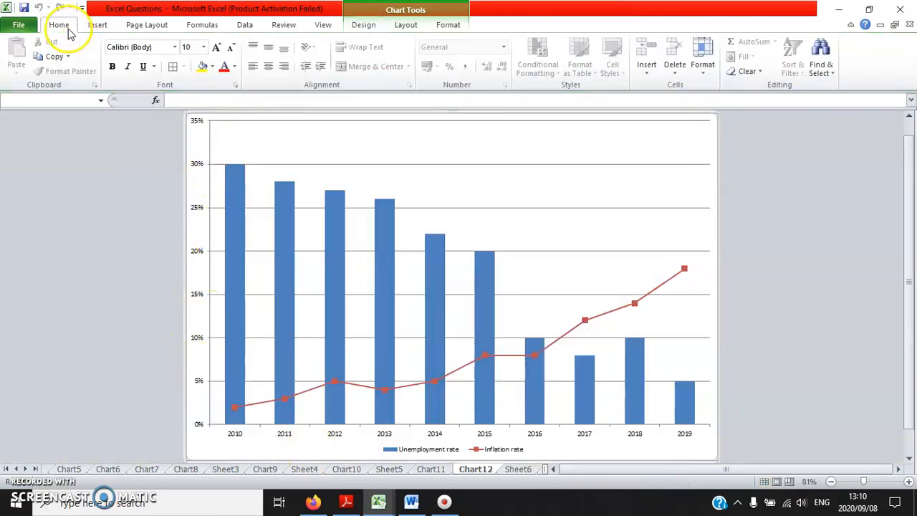
{"action": "left_click", "coordinate": [217, 47]}
{"action": "left_click", "coordinate": [217, 47]}
{"action": "left_click", "coordinate": [217, 48]}
{"action": "left_click", "coordinate": [217, 47]}
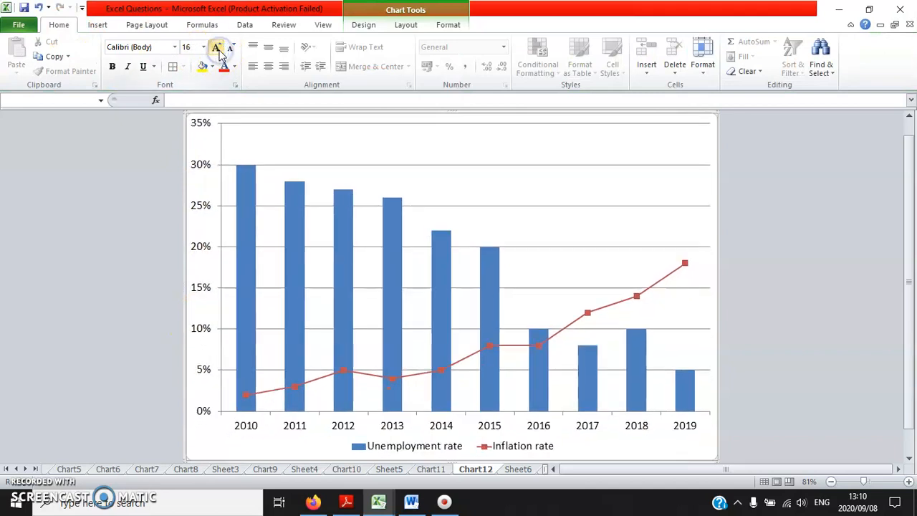
{"action": "left_click", "coordinate": [217, 47]}
{"action": "left_click", "coordinate": [107, 350]}
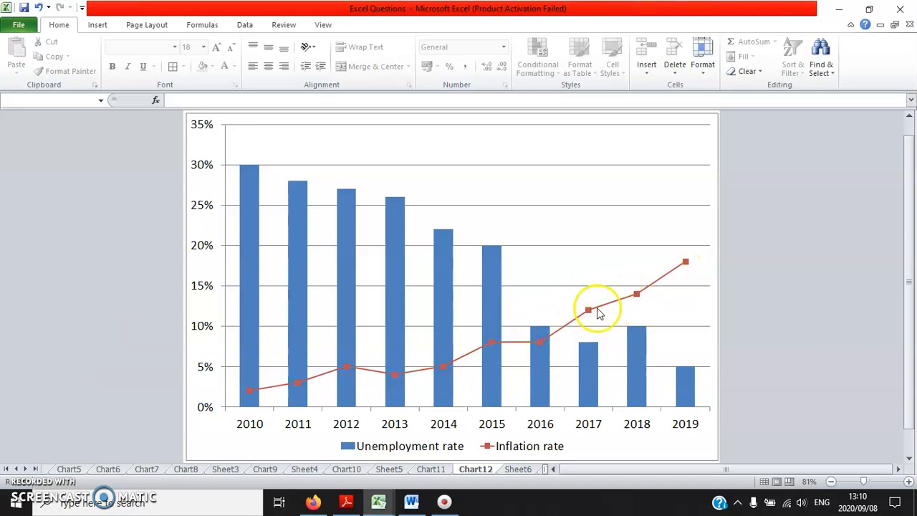
Step: Switch to Excel.pdf in Adobe Reader and examine the practice charts on pages 35 and 36
{"action": "left_click", "coordinate": [346, 501]}
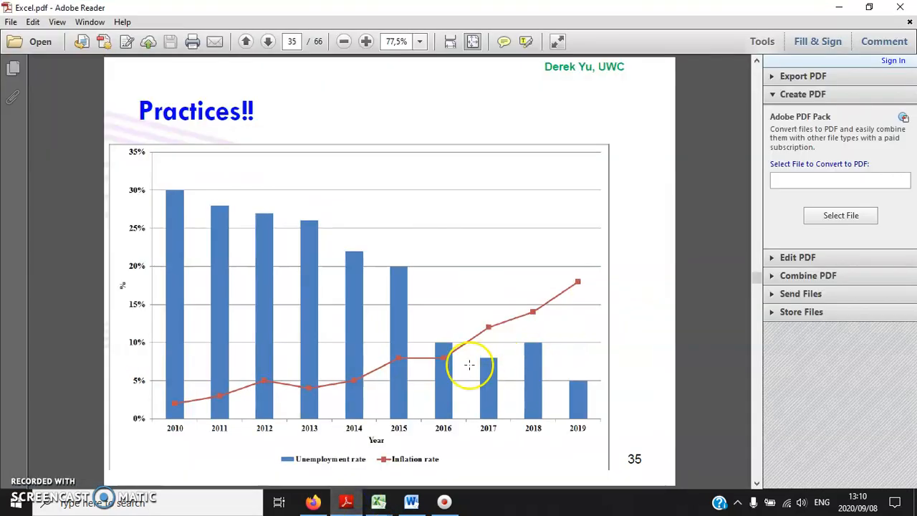
{"action": "scroll", "coordinate": [473, 366], "scroll_direction": "down", "scroll_amount": 1}
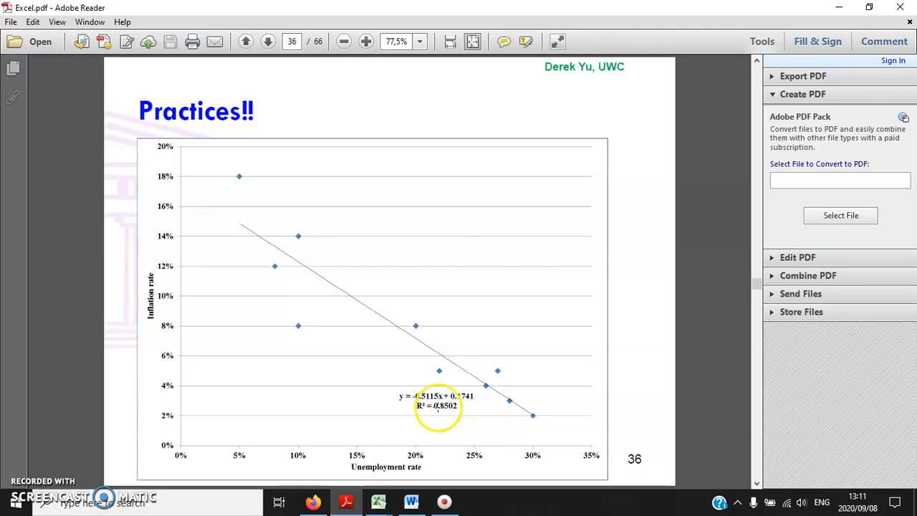
Step: Switch back to Excel and insert a markers-only scatter chart from the unemployment and inflation rates in H2:I12 of Sheet6
{"action": "left_click", "coordinate": [379, 503]}
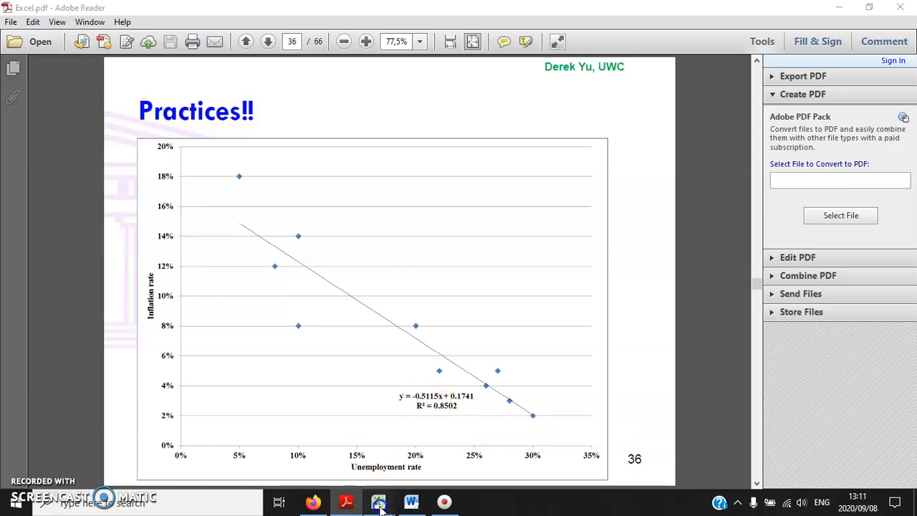
{"action": "left_click", "coordinate": [329, 444]}
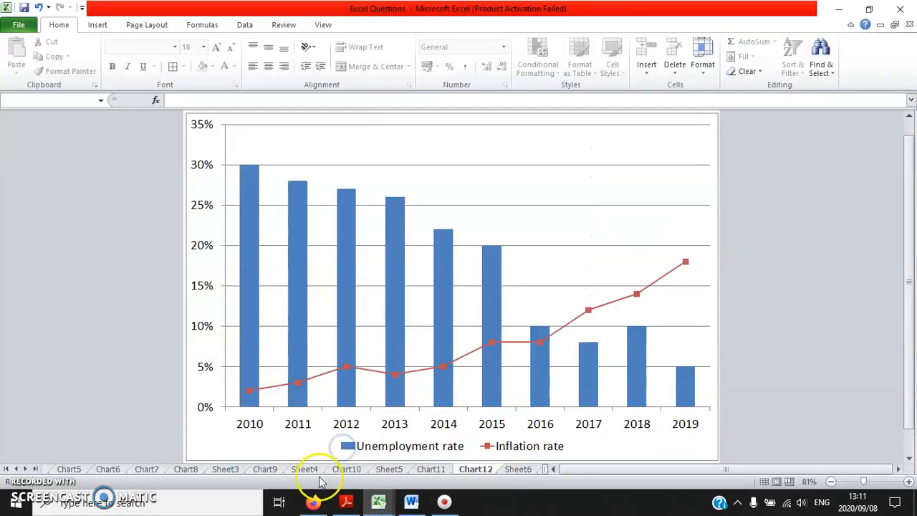
{"action": "left_click", "coordinate": [517, 469]}
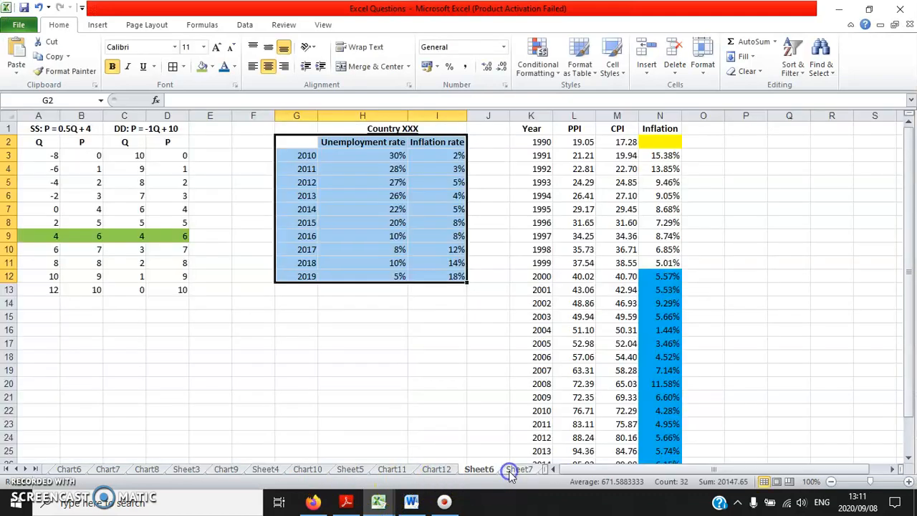
{"action": "left_click", "coordinate": [360, 168]}
{"action": "left_click", "coordinate": [368, 142]}
{"action": "left_click_drag", "start_coordinate": [367, 142], "coordinate": [425, 277]}
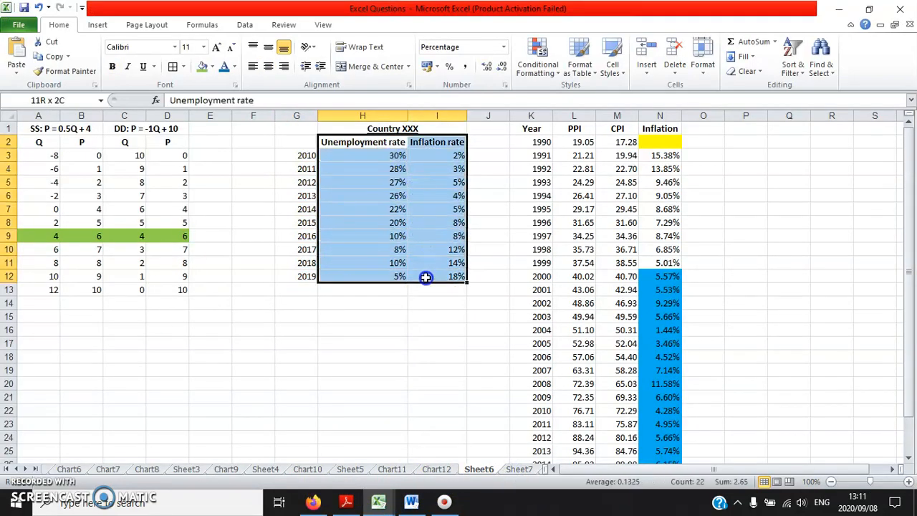
{"action": "left_click", "coordinate": [99, 26]}
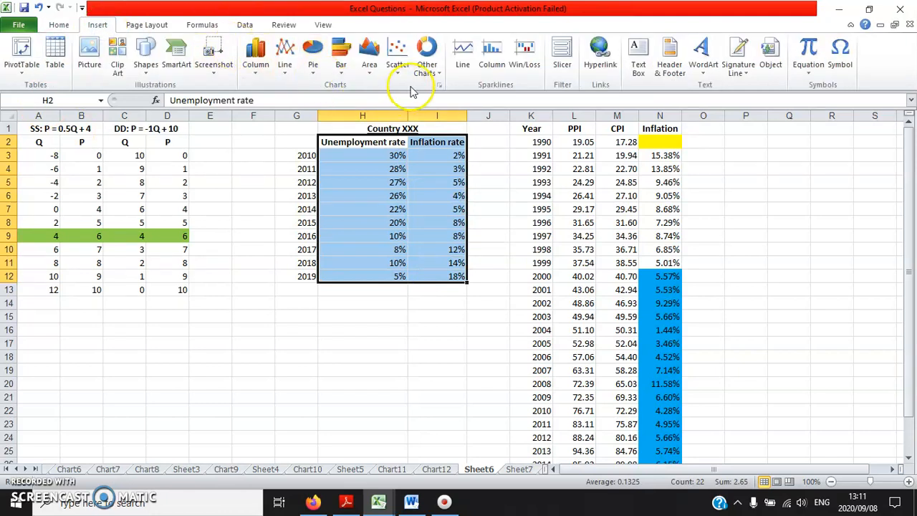
{"action": "left_click", "coordinate": [396, 63]}
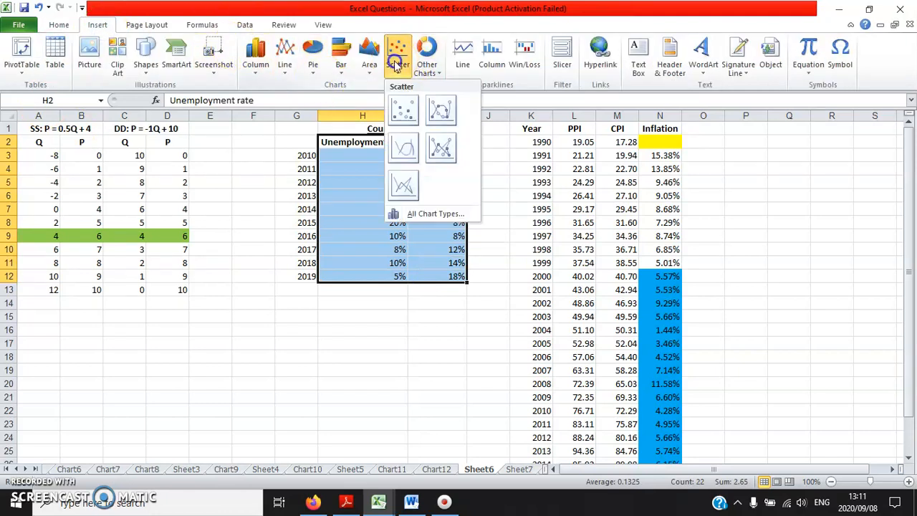
{"action": "left_click", "coordinate": [413, 120]}
Step: Delete the scatter chart's Inflation rate title and its legend
{"action": "left_click", "coordinate": [481, 227]}
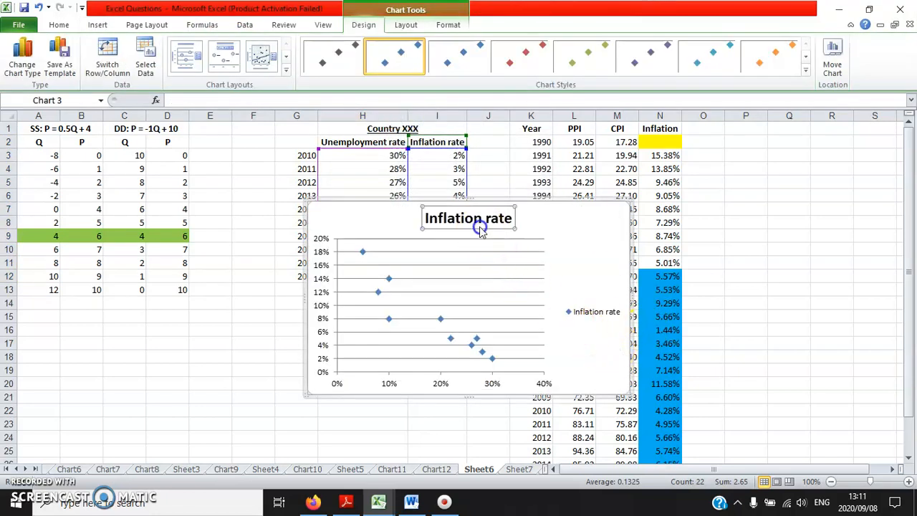
{"action": "key", "text": "Delete"}
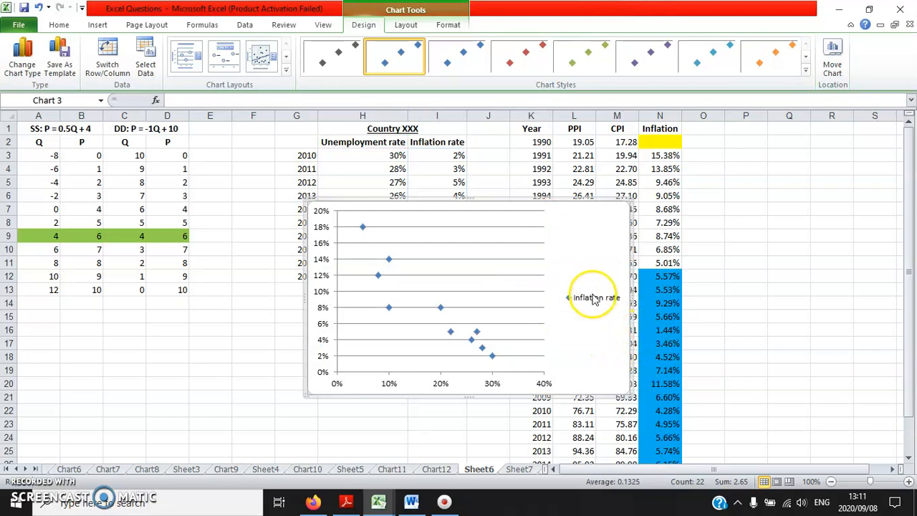
{"action": "left_click", "coordinate": [593, 299]}
{"action": "key", "text": "Delete"}
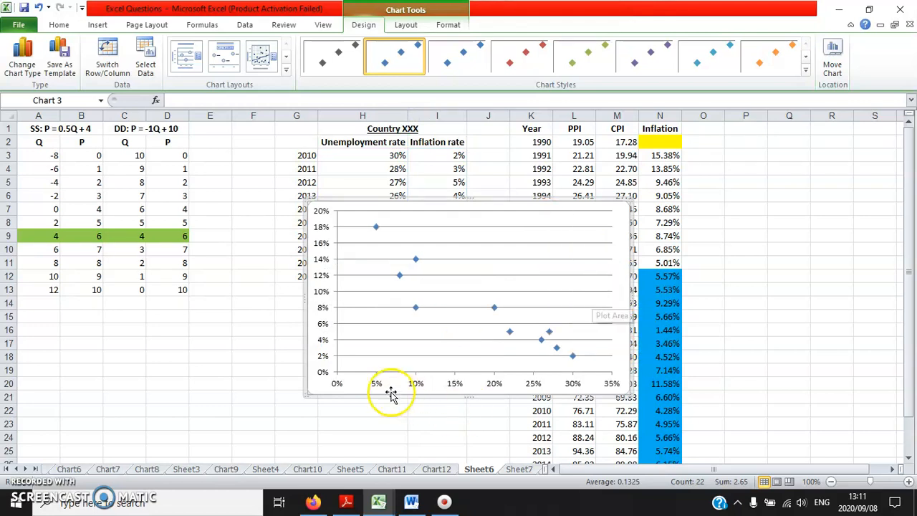
Step: Move the scatter chart from Sheet6 to its own new chart sheet
{"action": "right_click", "coordinate": [357, 383]}
{"action": "left_click", "coordinate": [404, 280]}
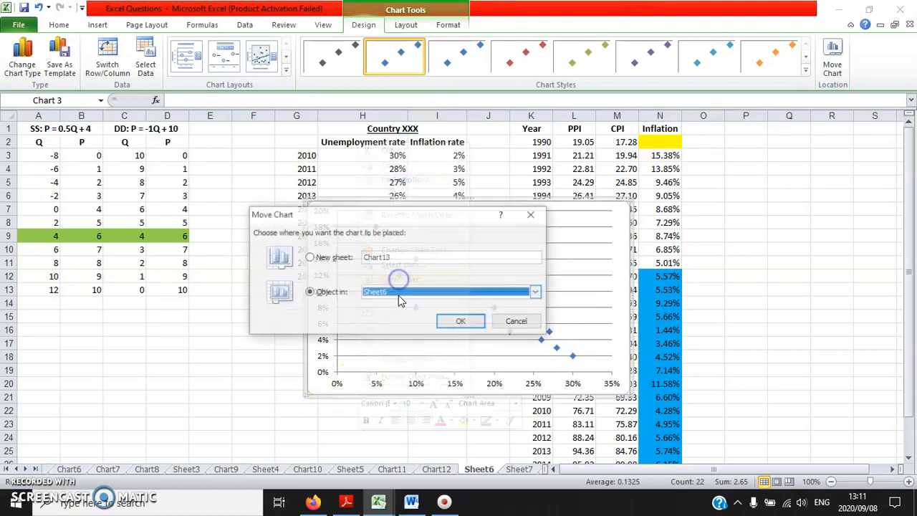
{"action": "left_click", "coordinate": [337, 260]}
{"action": "left_click", "coordinate": [450, 321]}
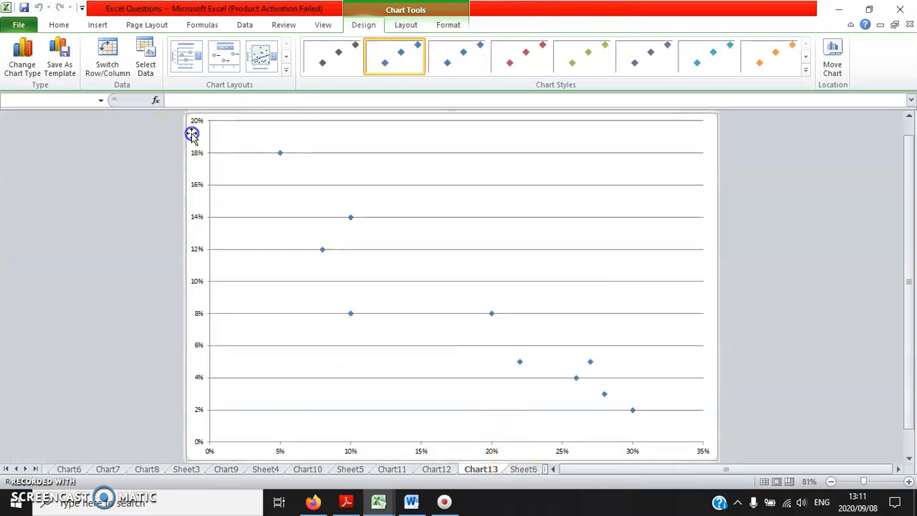
Step: Enlarge the font of all text in the scatter chart by several sizes
{"action": "left_click", "coordinate": [58, 25]}
{"action": "left_click", "coordinate": [215, 48]}
{"action": "left_click", "coordinate": [215, 47]}
{"action": "left_click", "coordinate": [215, 47]}
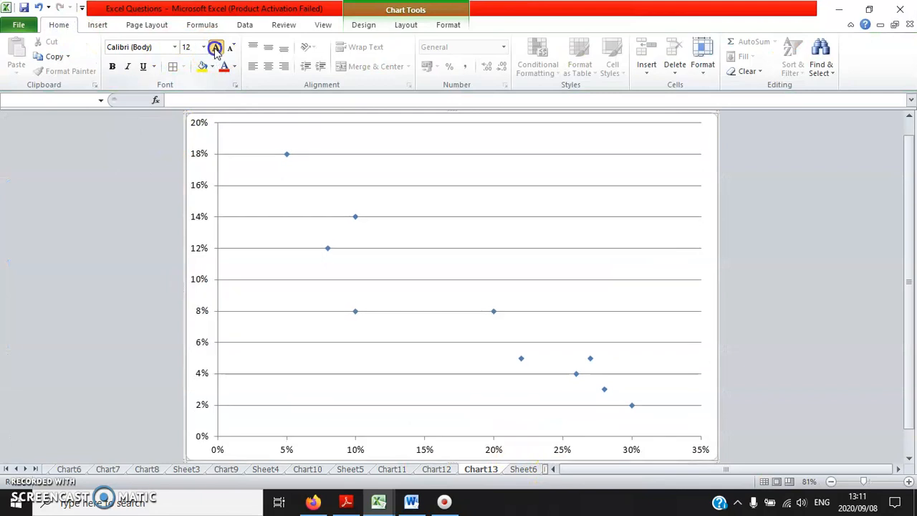
{"action": "left_click", "coordinate": [215, 48]}
Step: Add a title below the scatter chart's horizontal axis reading "Unemployment rate"
{"action": "left_click", "coordinate": [412, 10]}
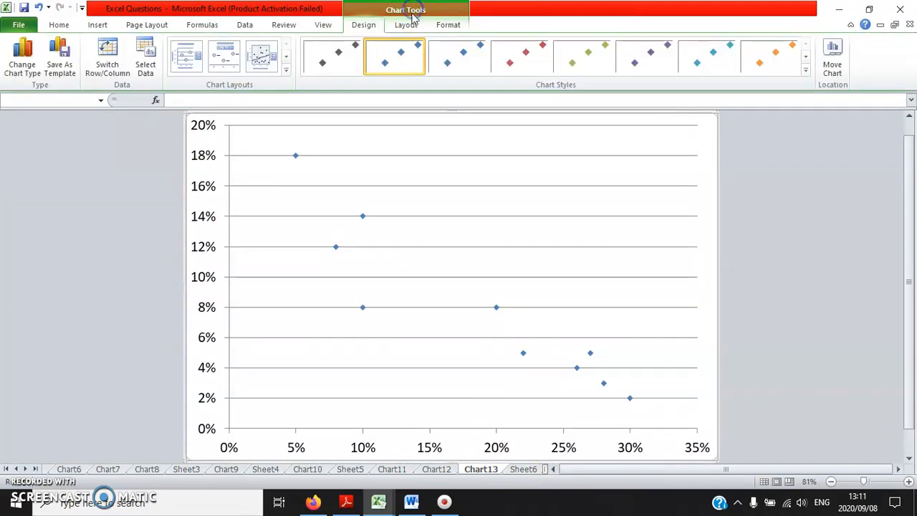
{"action": "left_click", "coordinate": [406, 22]}
{"action": "left_click", "coordinate": [237, 68]}
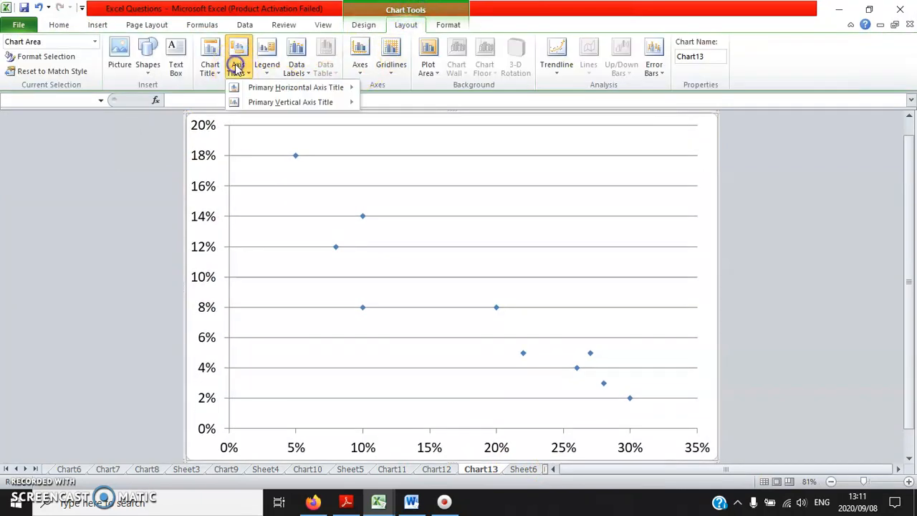
{"action": "mouse_move", "coordinate": [301, 87]}
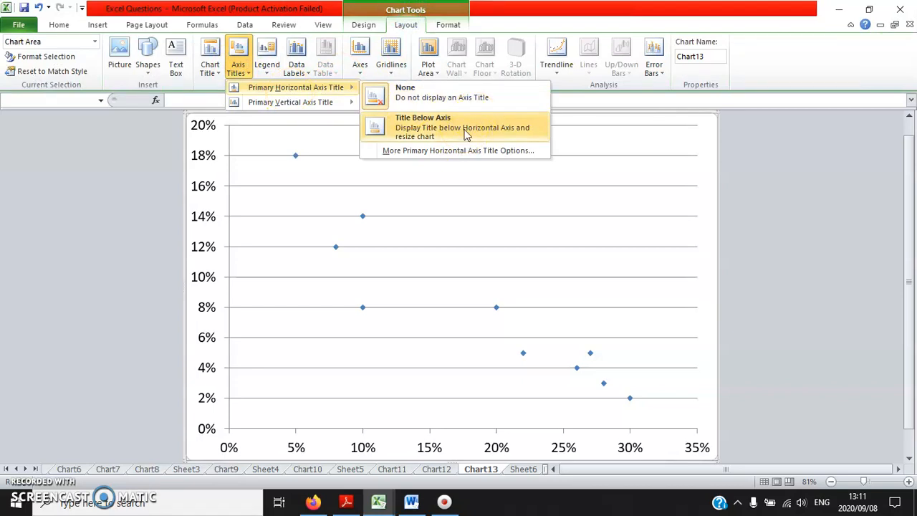
{"action": "left_click", "coordinate": [466, 136]}
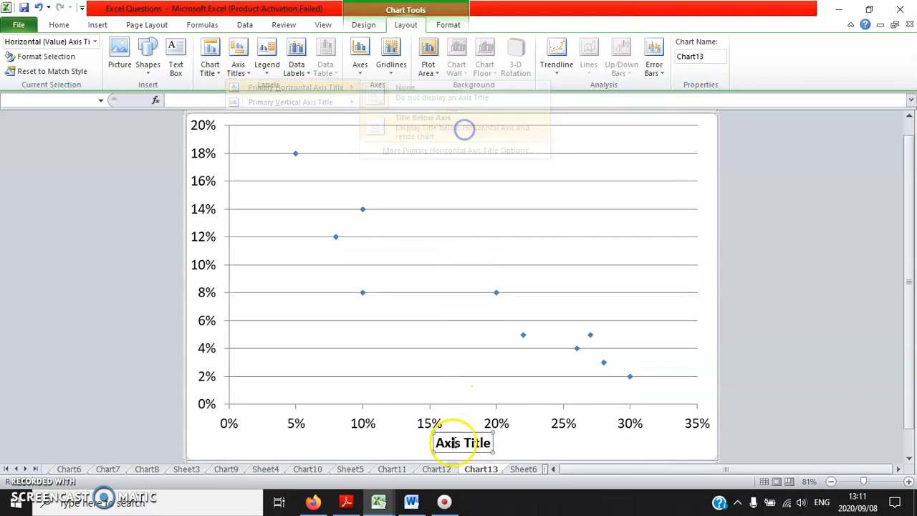
{"action": "type", "text": "U"}
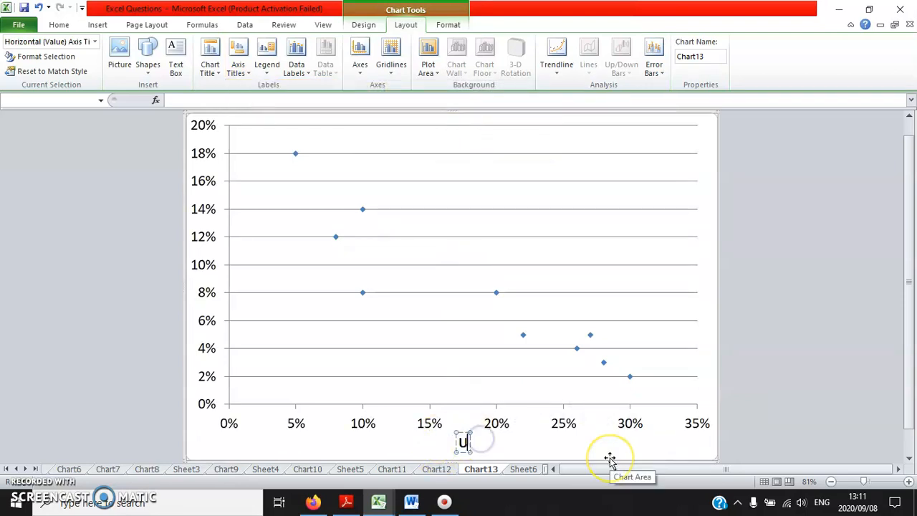
{"action": "type", "text": "nemployment rate"}
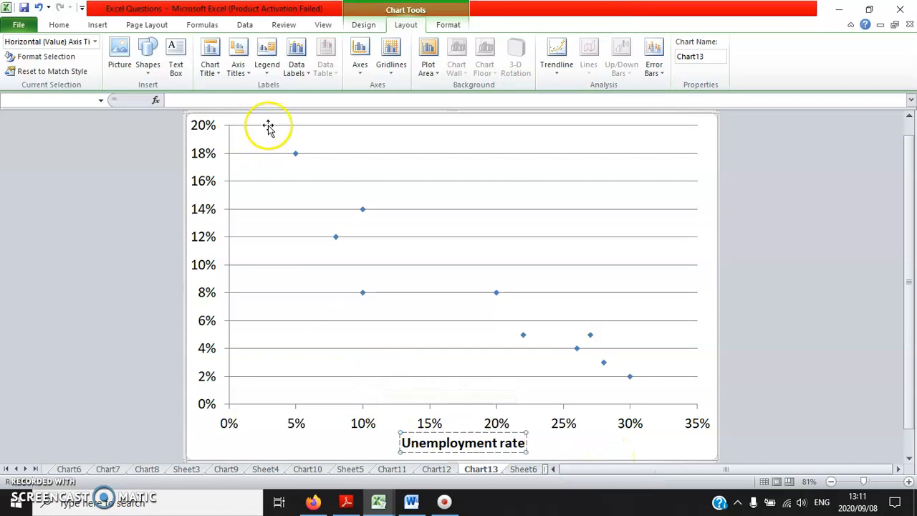
Step: Add a rotated title to the scatter chart's vertical axis reading "Inflation rate"
{"action": "left_click", "coordinate": [239, 69]}
{"action": "mouse_move", "coordinate": [286, 101]}
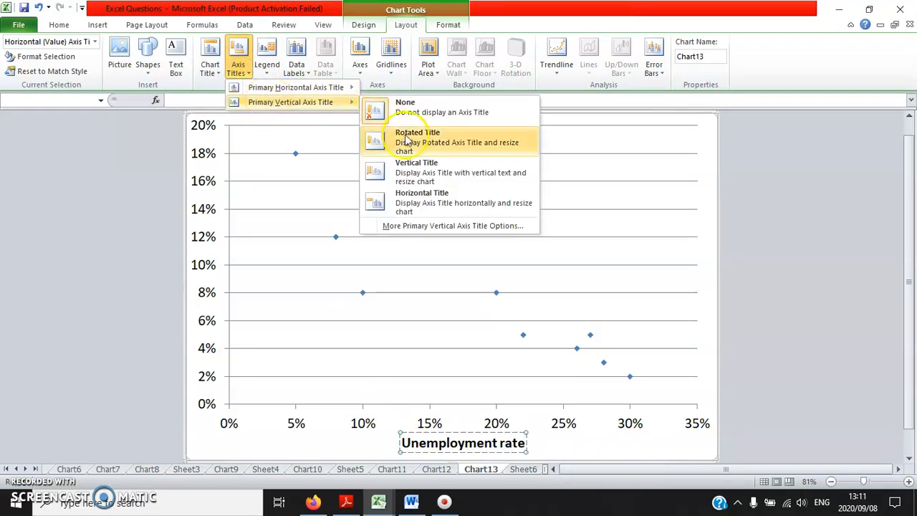
{"action": "left_click", "coordinate": [469, 156]}
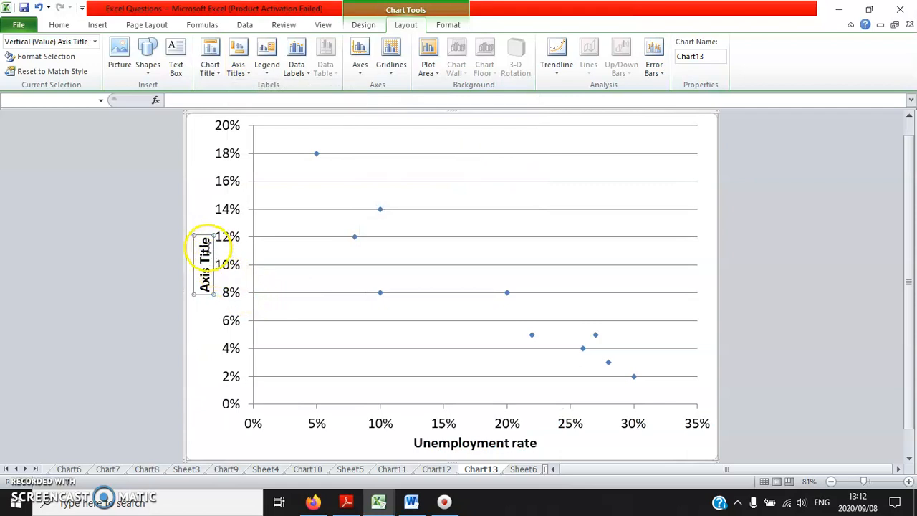
{"action": "type", "text": "Inflation rate"}
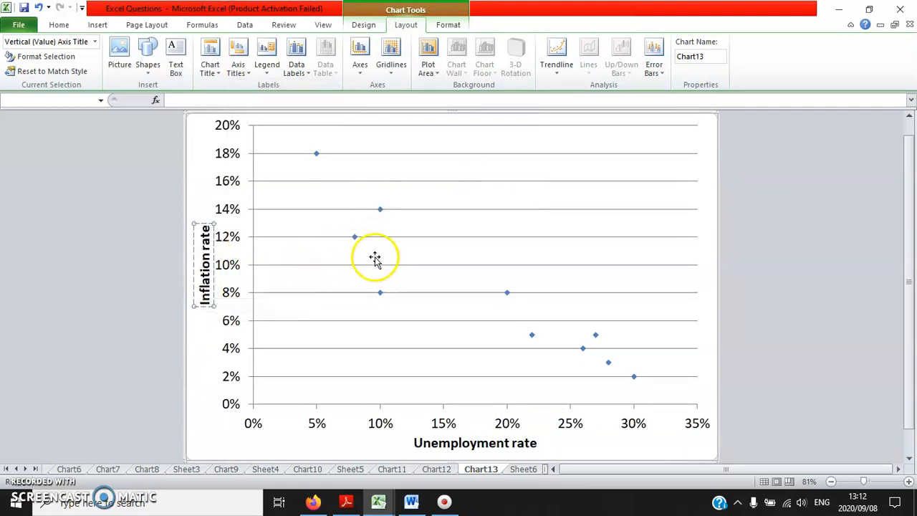
Step: Add a linear trendline with its equation and R-squared value displayed to the scatter chart, and move the equation label below the line
{"action": "left_click", "coordinate": [375, 259]}
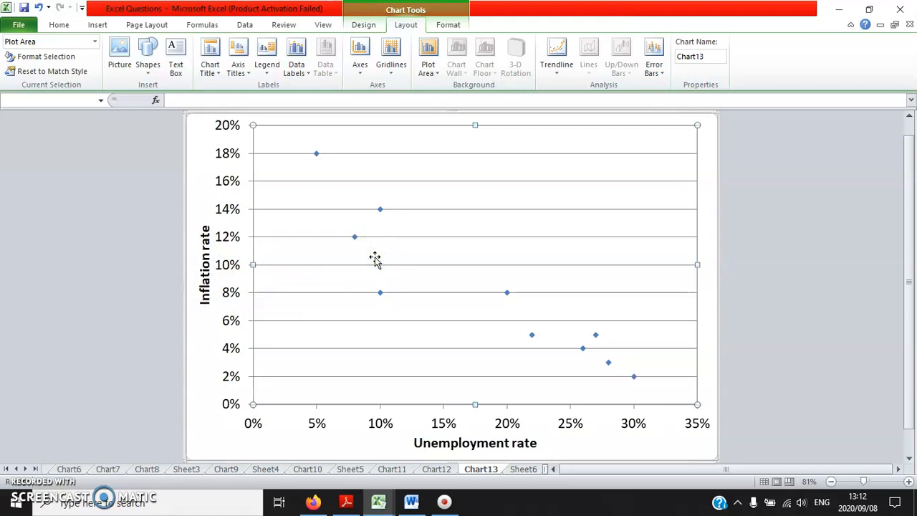
{"action": "right_click", "coordinate": [317, 154]}
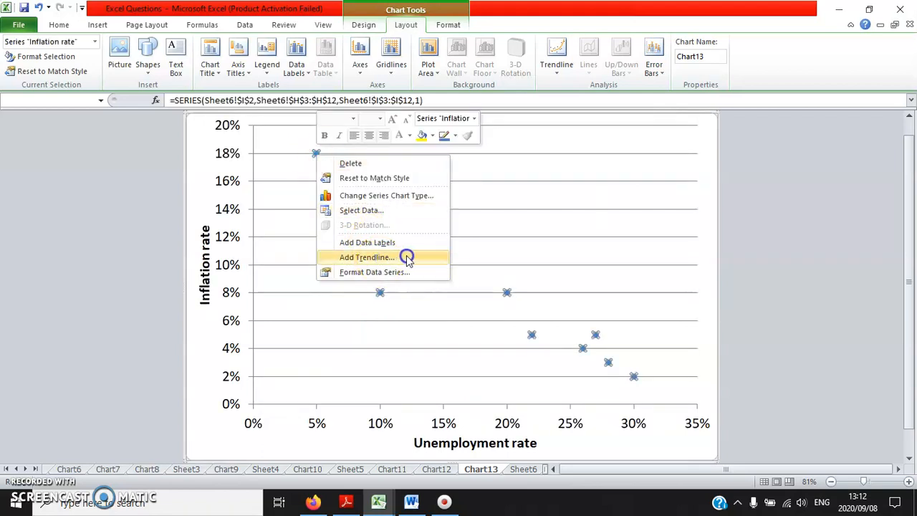
{"action": "left_click", "coordinate": [407, 258]}
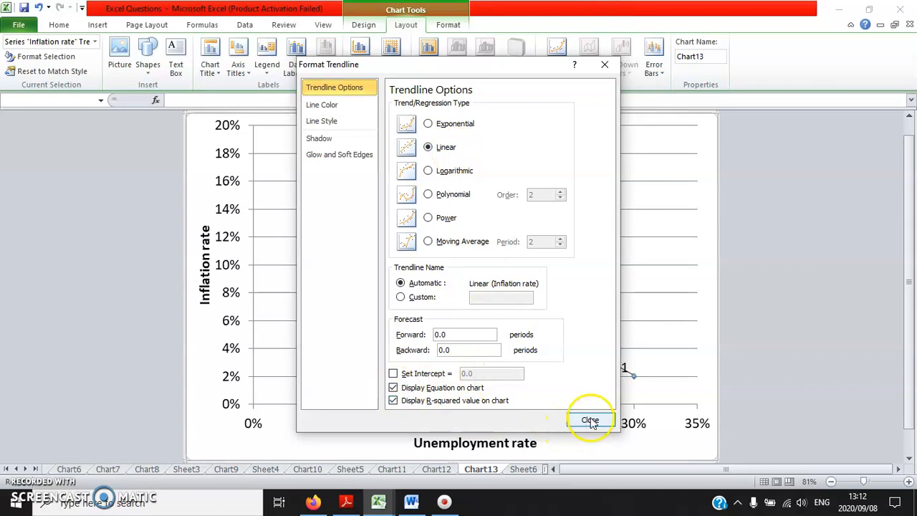
{"action": "left_click", "coordinate": [589, 420]}
{"action": "left_click", "coordinate": [545, 374]}
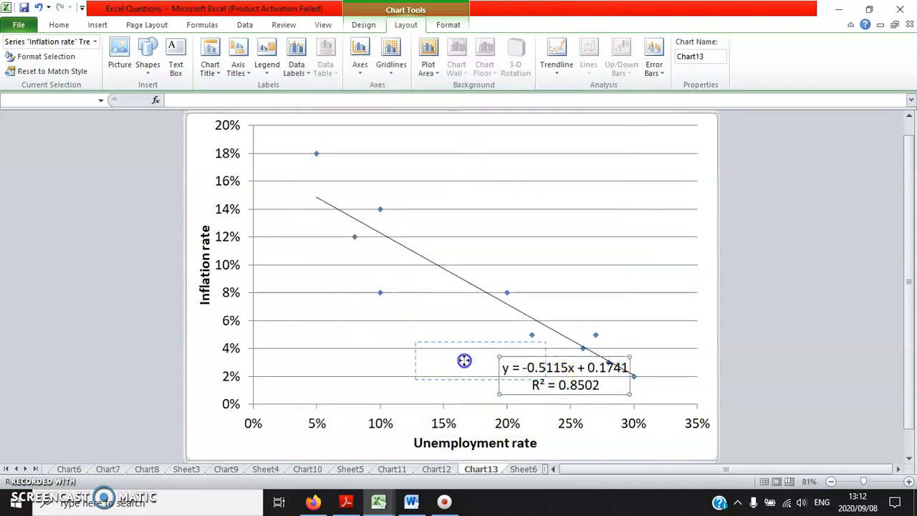
{"action": "left_click_drag", "start_coordinate": [464, 360], "coordinate": [459, 357]}
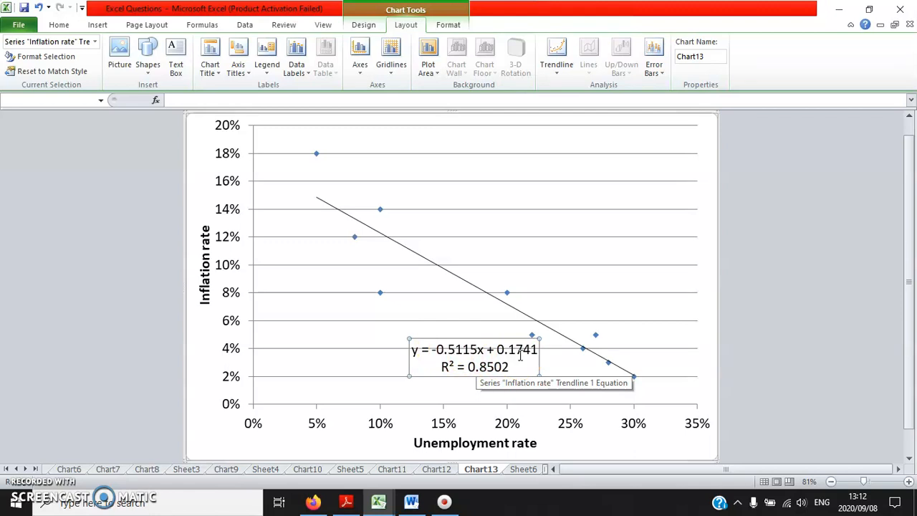
Step: Go back to Sheet6 and review the Question 7.6 instructions and example line chart in the Excel.pdf slides
{"action": "left_click", "coordinate": [522, 469]}
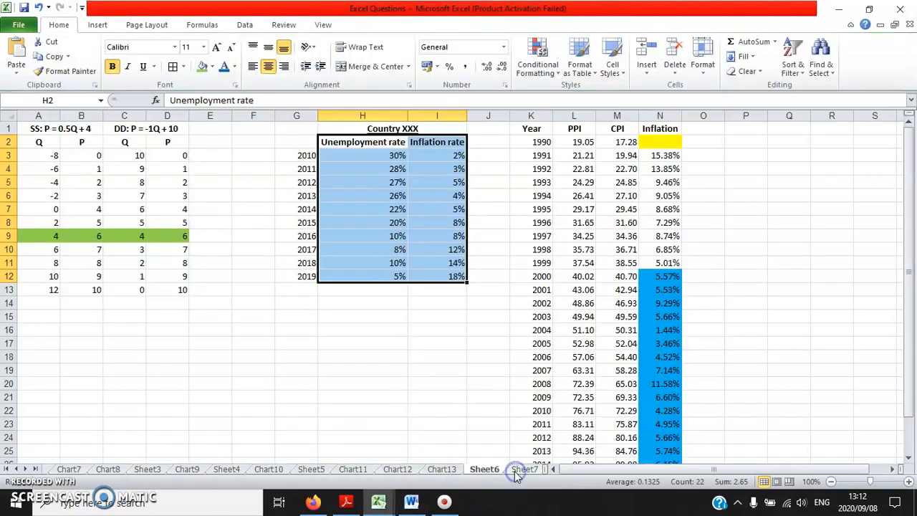
{"action": "left_click", "coordinate": [488, 131]}
{"action": "left_click", "coordinate": [348, 501]}
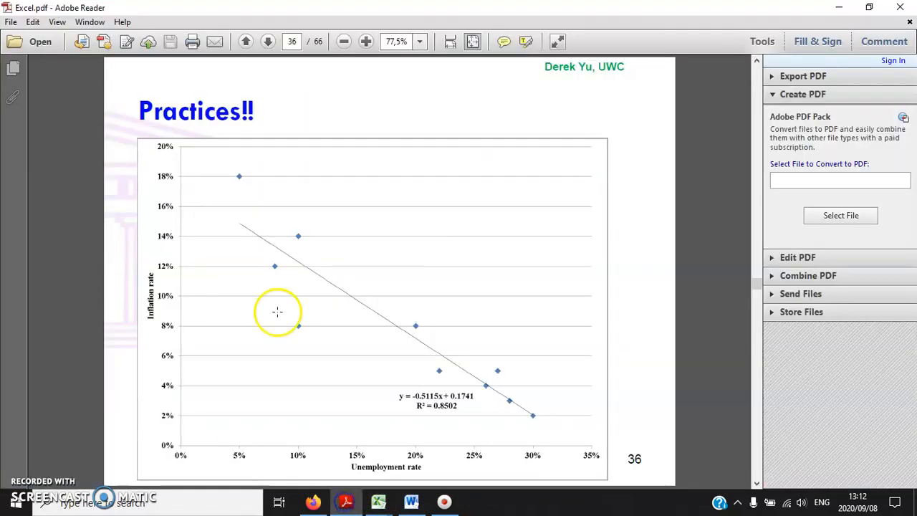
{"action": "scroll", "coordinate": [278, 312], "scroll_direction": "down", "scroll_amount": 1}
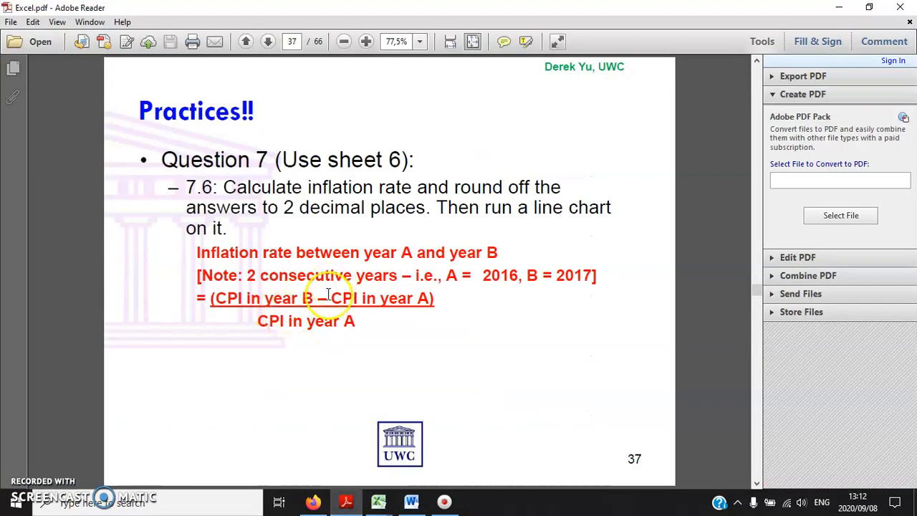
{"action": "scroll", "coordinate": [328, 305], "scroll_direction": "down", "scroll_amount": 1}
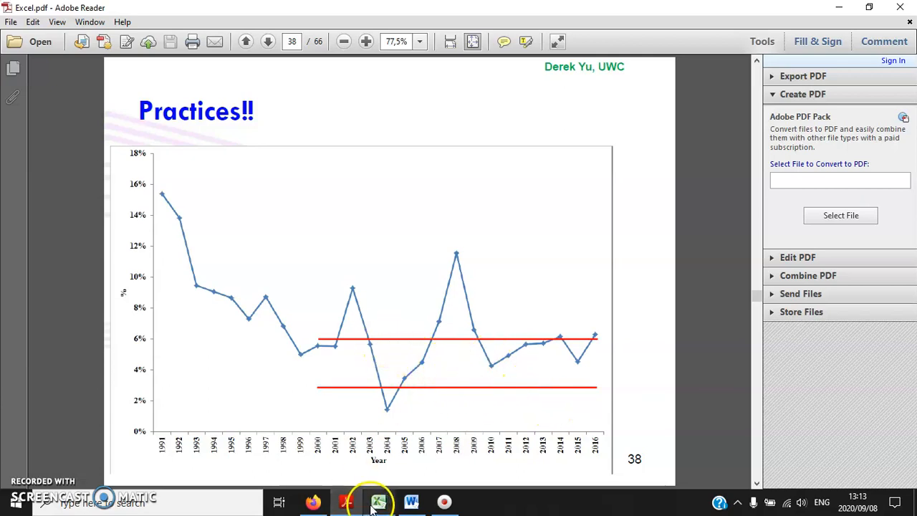
{"action": "scroll", "coordinate": [58, 293], "scroll_direction": "down", "scroll_amount": 1}
{"action": "scroll", "coordinate": [58, 292], "scroll_direction": "up", "scroll_amount": 1}
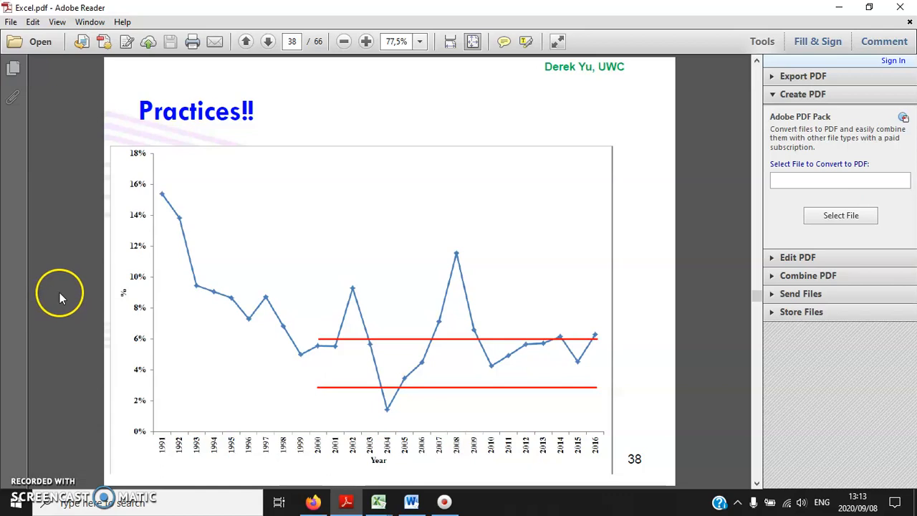
{"action": "scroll", "coordinate": [60, 293], "scroll_direction": "down", "scroll_amount": 1}
{"action": "mouse_move", "coordinate": [373, 500]}
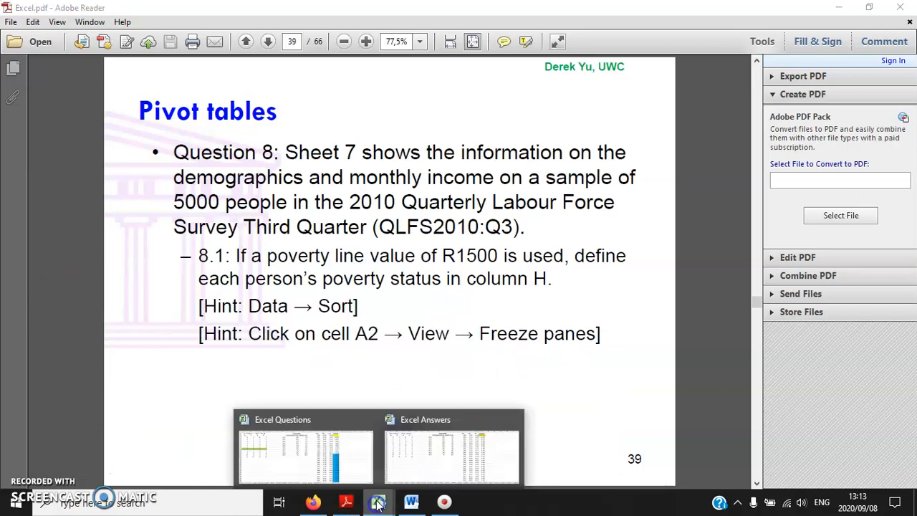
Step: Switch to the Excel Questions workbook and insert a 2-D line chart with markers from inflation values N3:N28 on Sheet6
{"action": "left_click", "coordinate": [339, 444]}
{"action": "scroll", "coordinate": [604, 317], "scroll_direction": "down", "scroll_amount": 5}
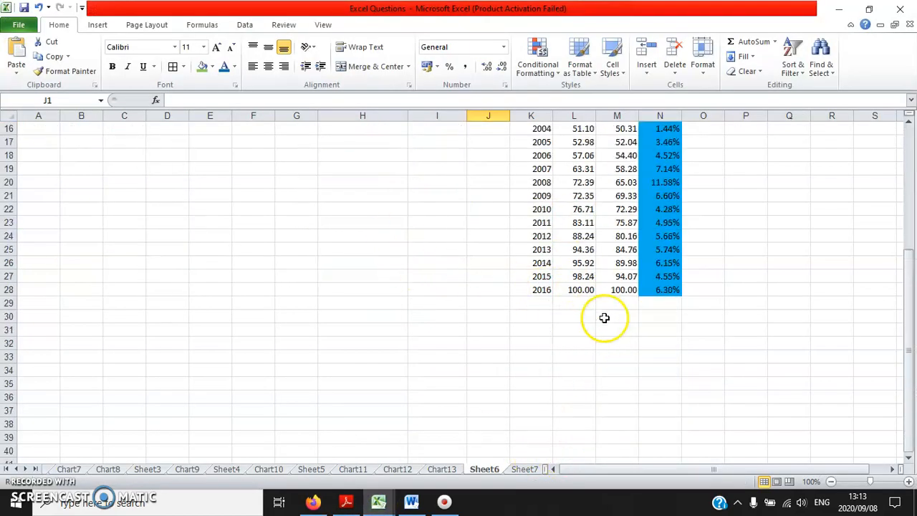
{"action": "left_click_drag", "start_coordinate": [659, 289], "coordinate": [669, 153]}
{"action": "left_click", "coordinate": [98, 25]}
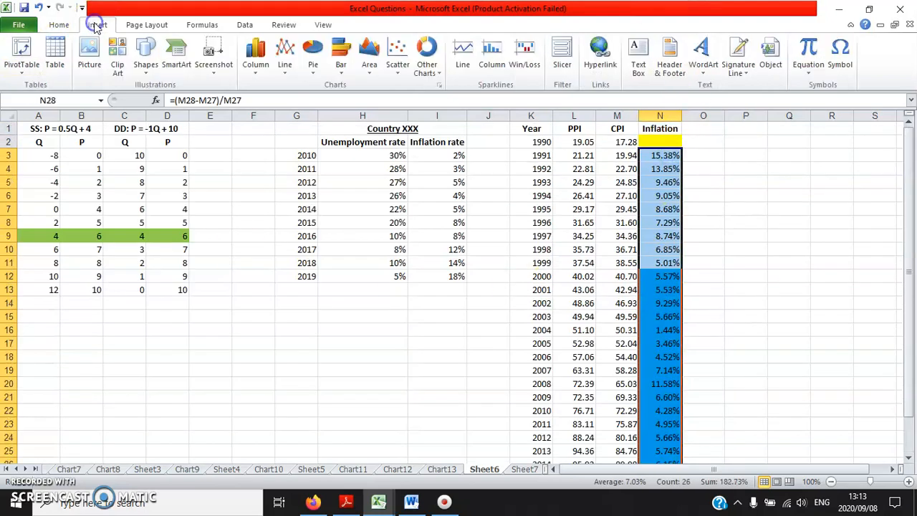
{"action": "left_click", "coordinate": [283, 53]}
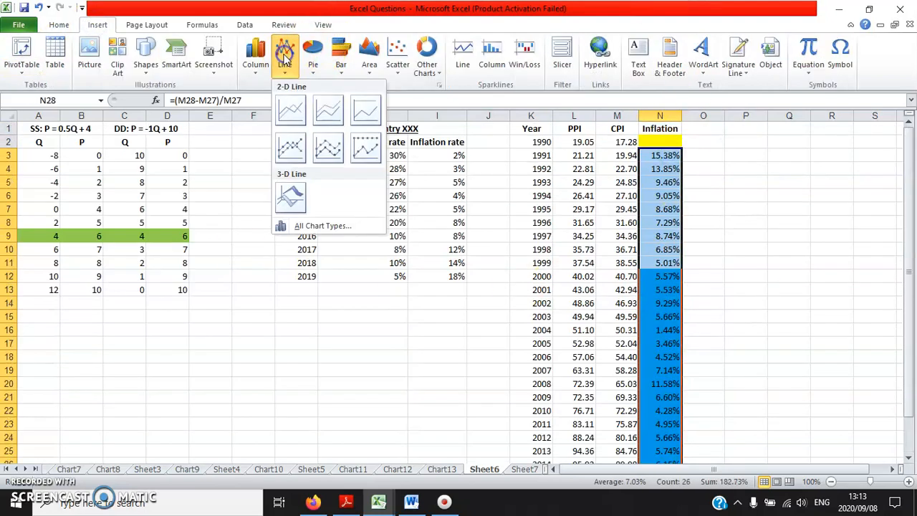
{"action": "left_click", "coordinate": [291, 147]}
Step: Move the line chart away from the inflation data columns and delete its legend
{"action": "left_click_drag", "start_coordinate": [583, 234], "coordinate": [429, 192]}
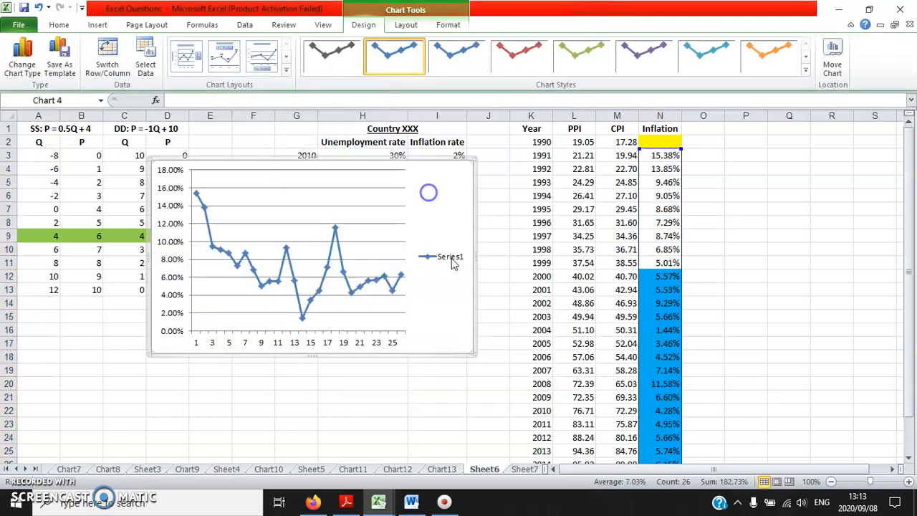
{"action": "left_click", "coordinate": [439, 255]}
{"action": "key", "text": "Delete"}
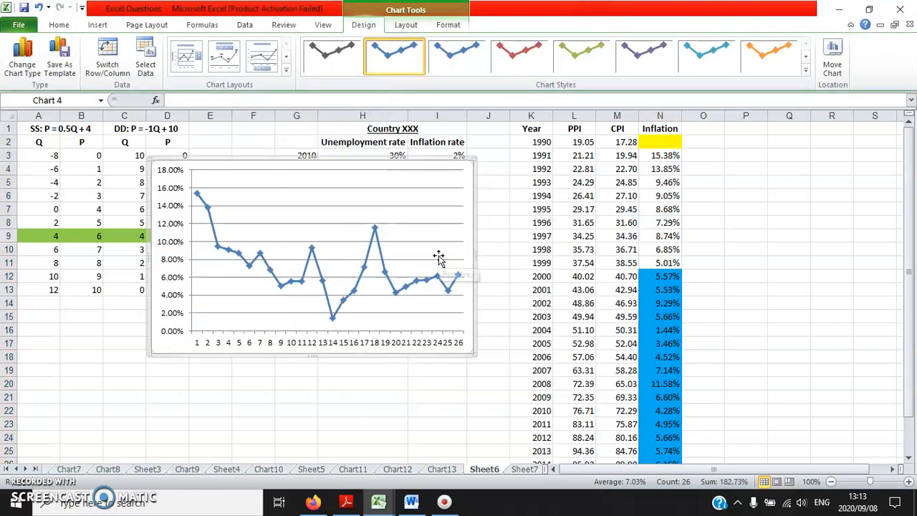
Step: Set the line chart's horizontal axis labels to the years in Sheet6 range K3:K28
{"action": "right_click", "coordinate": [297, 236]}
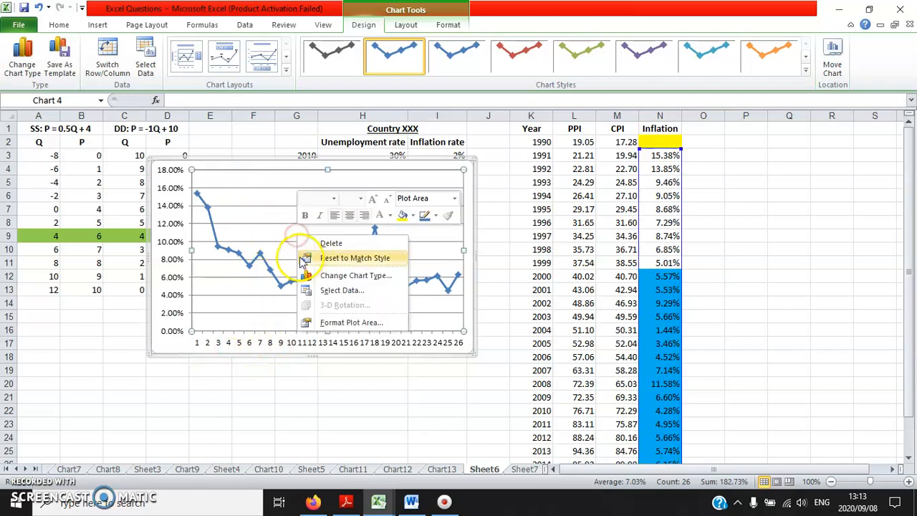
{"action": "left_click", "coordinate": [349, 291]}
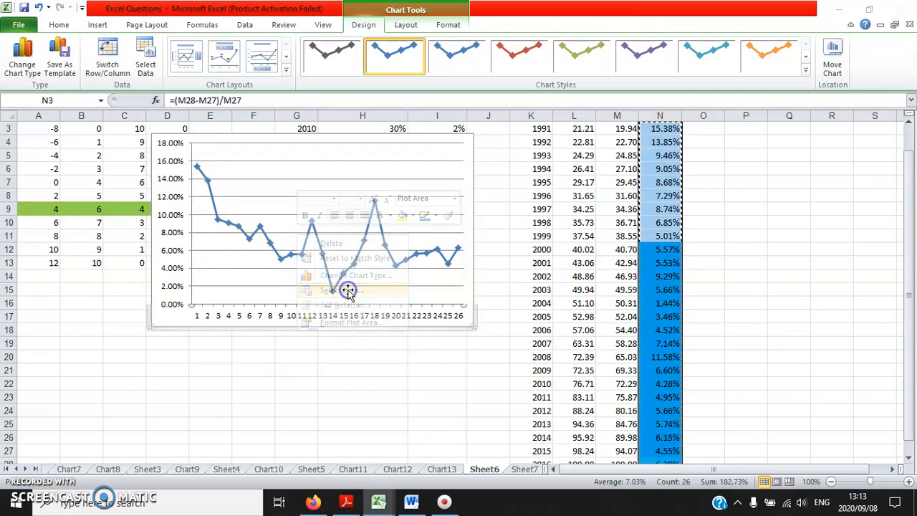
{"action": "left_click_drag", "start_coordinate": [681, 152], "coordinate": [308, 133]}
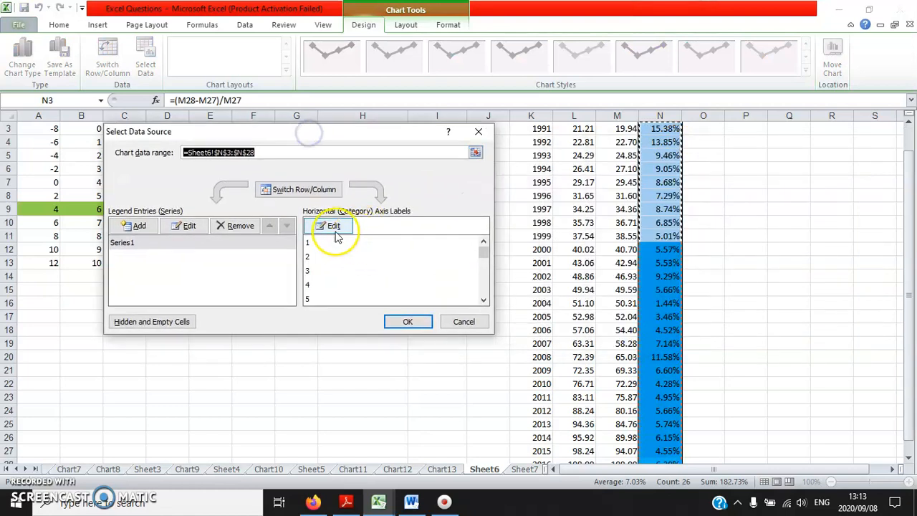
{"action": "left_click", "coordinate": [333, 227]}
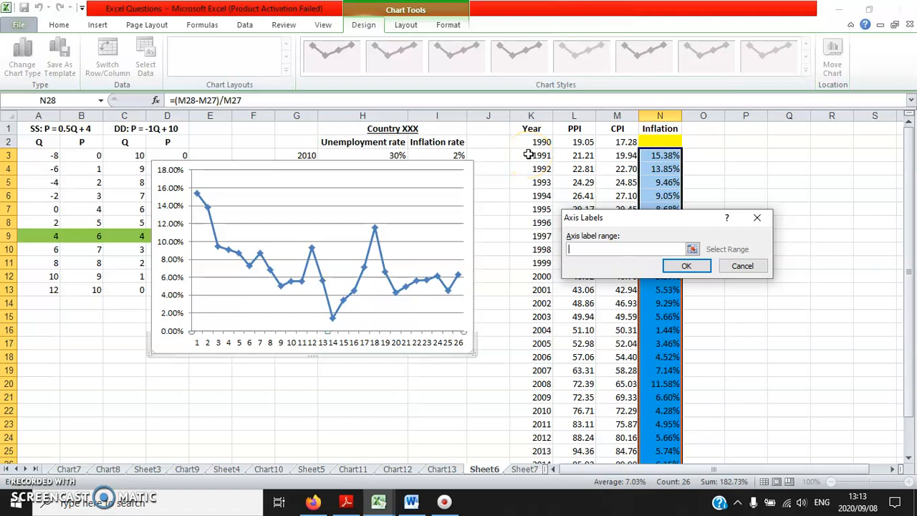
{"action": "left_click_drag", "start_coordinate": [528, 154], "coordinate": [531, 468]}
{"action": "left_click_drag", "start_coordinate": [530, 437], "coordinate": [530, 438]}
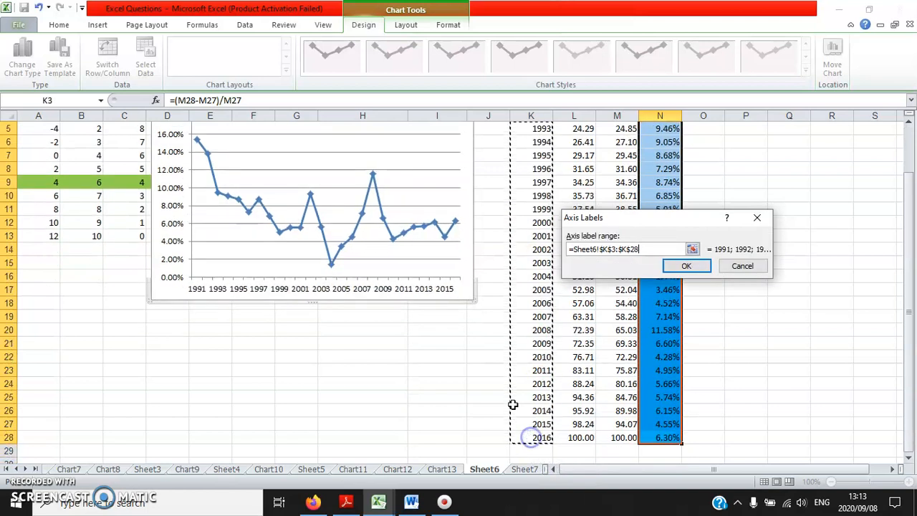
{"action": "left_click", "coordinate": [684, 267]}
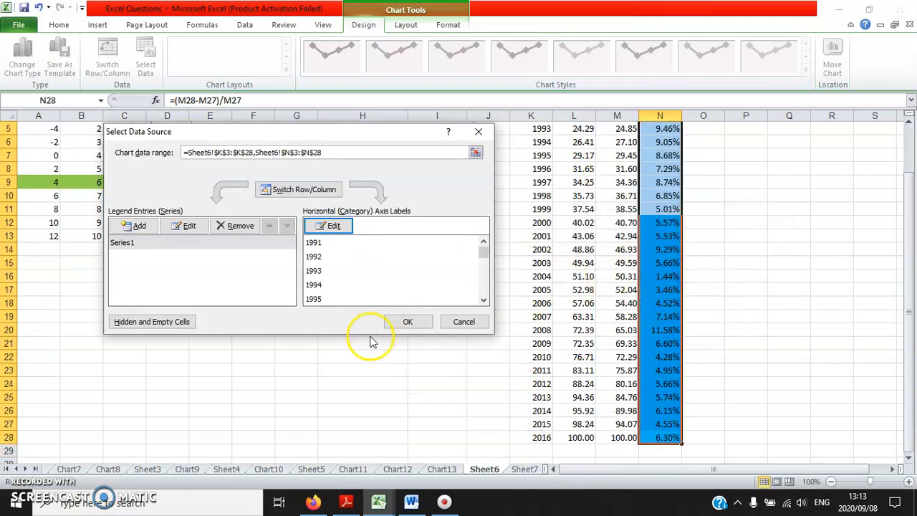
{"action": "left_click", "coordinate": [406, 323]}
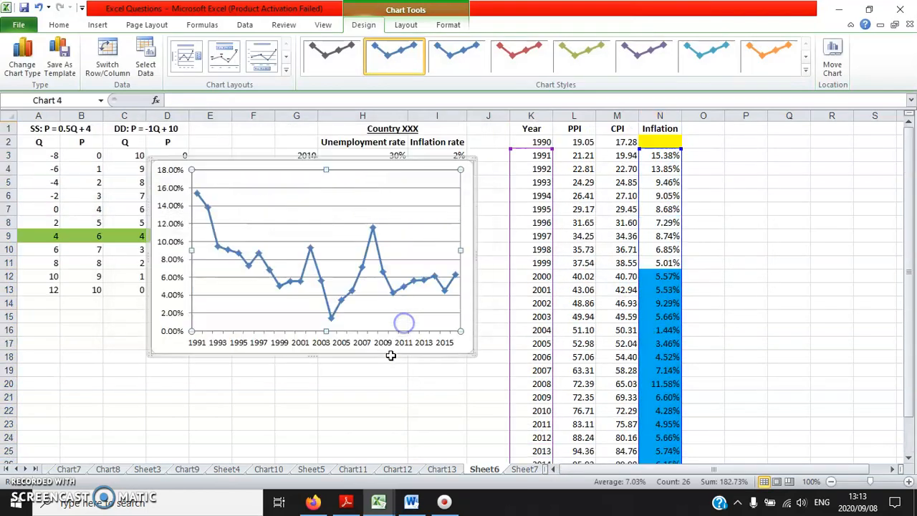
Step: Move the inflation line chart from Sheet6 to its own new chart sheet
{"action": "right_click", "coordinate": [177, 347]}
{"action": "left_click", "coordinate": [240, 242]}
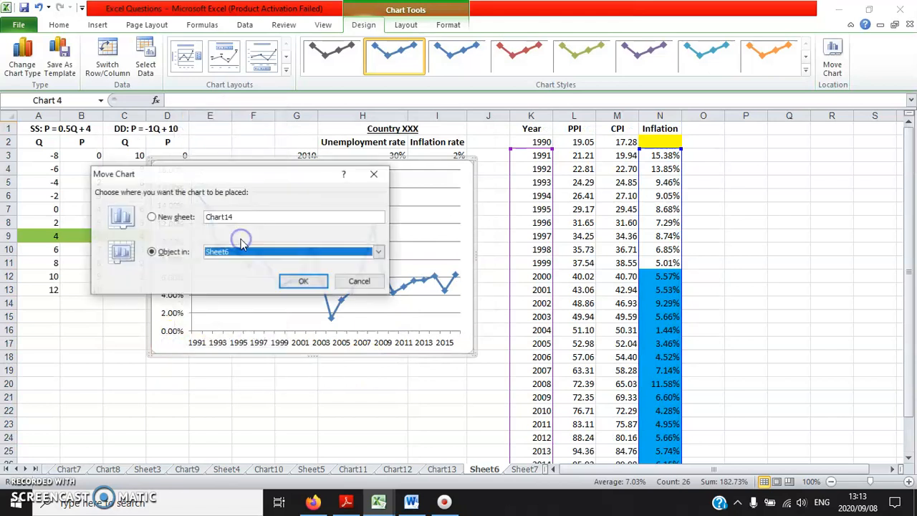
{"action": "left_click", "coordinate": [181, 218]}
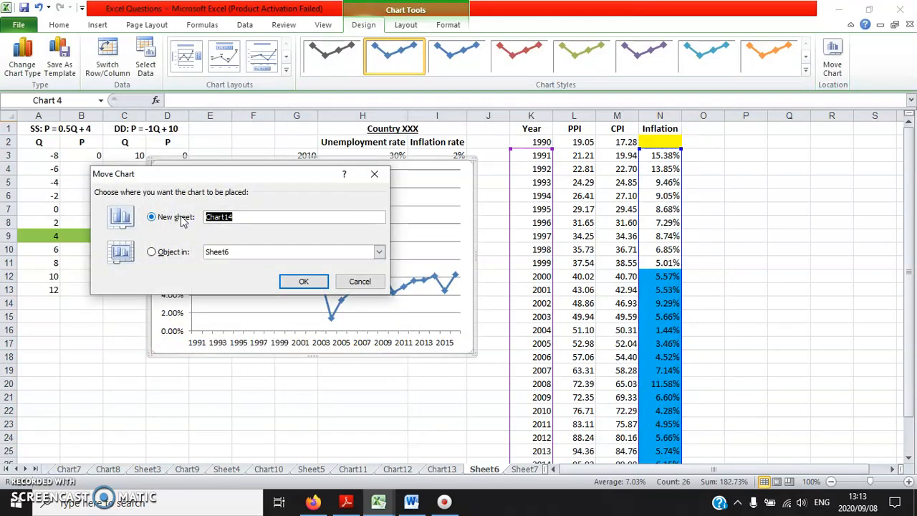
{"action": "left_click", "coordinate": [304, 281]}
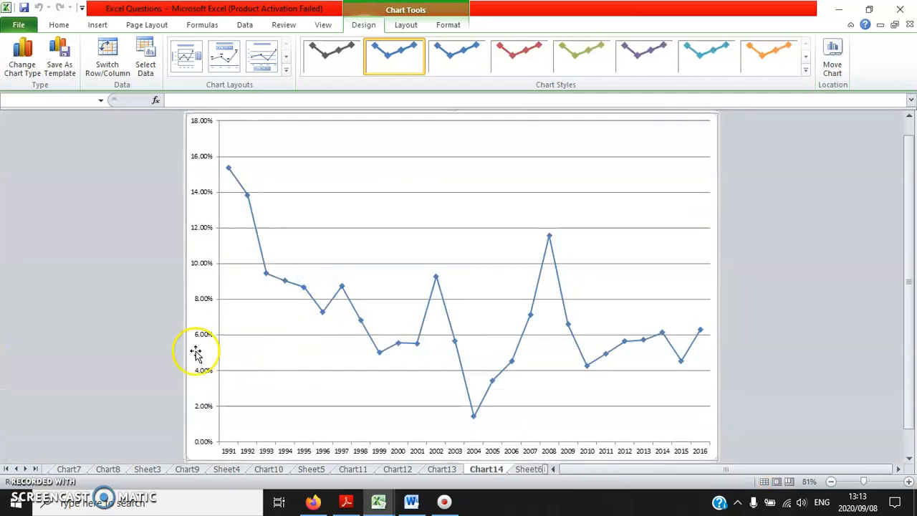
Step: Enlarge the font of all text in the inflation line chart to size 18
{"action": "left_click", "coordinate": [60, 25]}
{"action": "left_click", "coordinate": [215, 47]}
{"action": "left_click", "coordinate": [216, 48]}
{"action": "left_click", "coordinate": [215, 47]}
{"action": "left_click", "coordinate": [216, 47]}
{"action": "left_click", "coordinate": [216, 48]}
{"action": "left_click", "coordinate": [216, 48]}
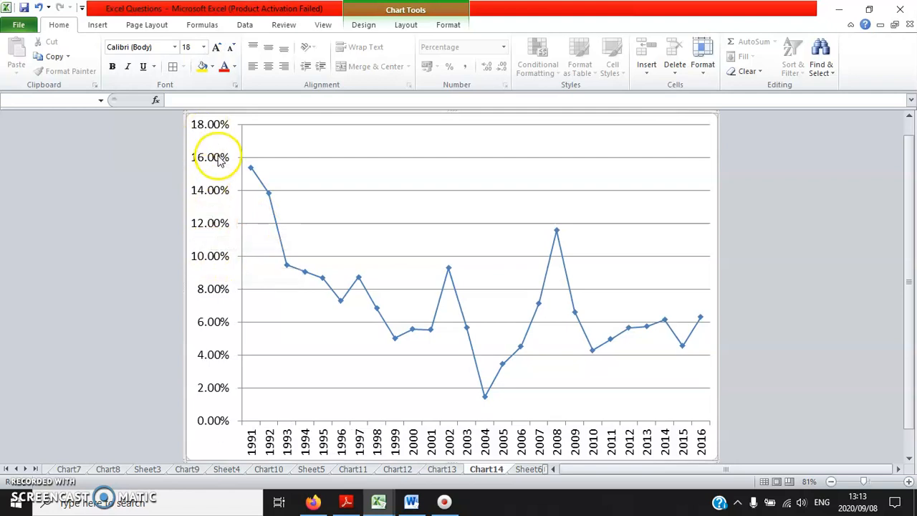
Step: Format the line chart's vertical axis numbers as percentages with 0 decimal places
{"action": "right_click", "coordinate": [223, 353]}
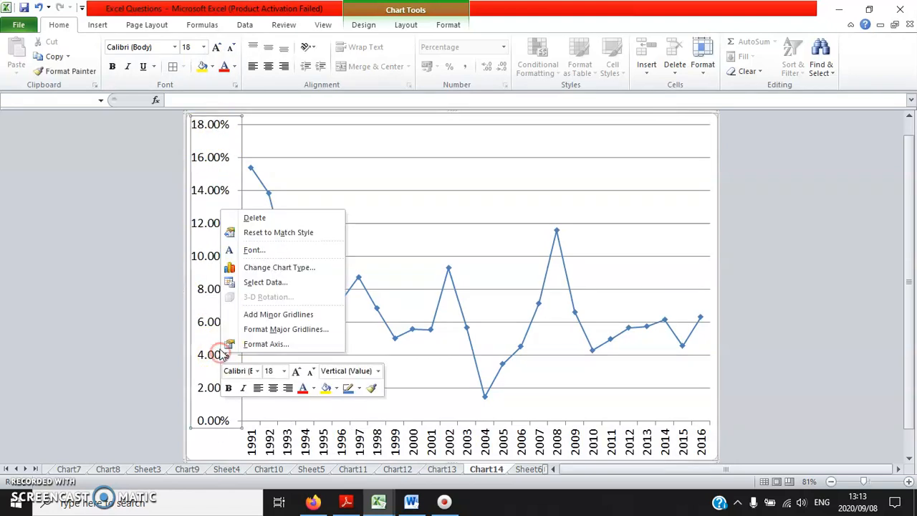
{"action": "left_click", "coordinate": [322, 347]}
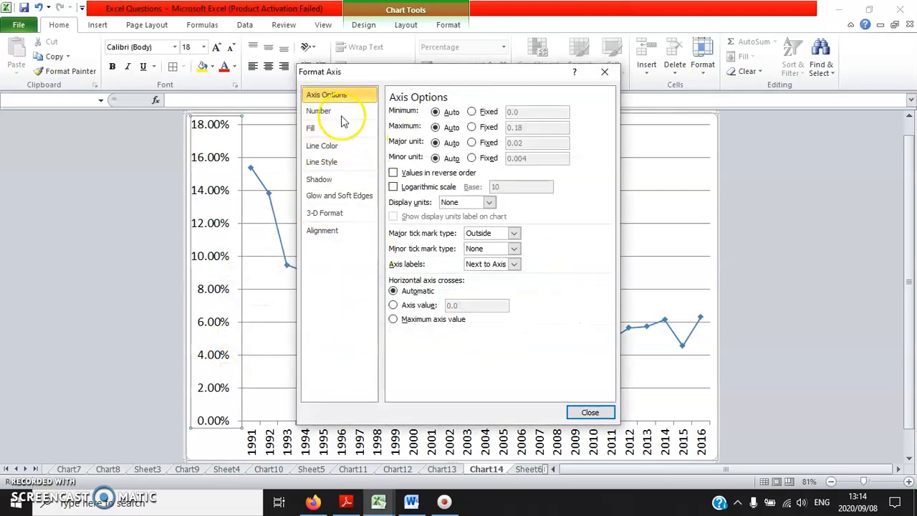
{"action": "left_click", "coordinate": [334, 111]}
{"action": "left_click_drag", "start_coordinate": [513, 112], "coordinate": [471, 114]}
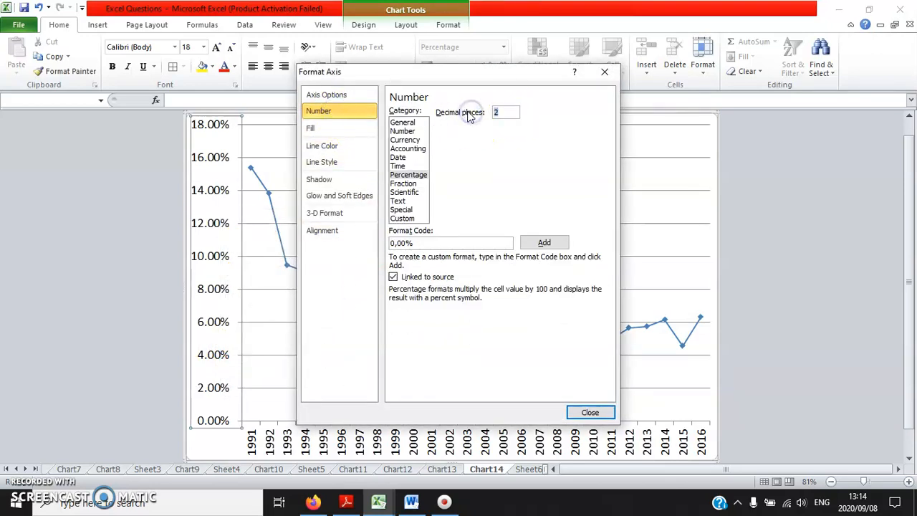
{"action": "left_click", "coordinate": [331, 96]}
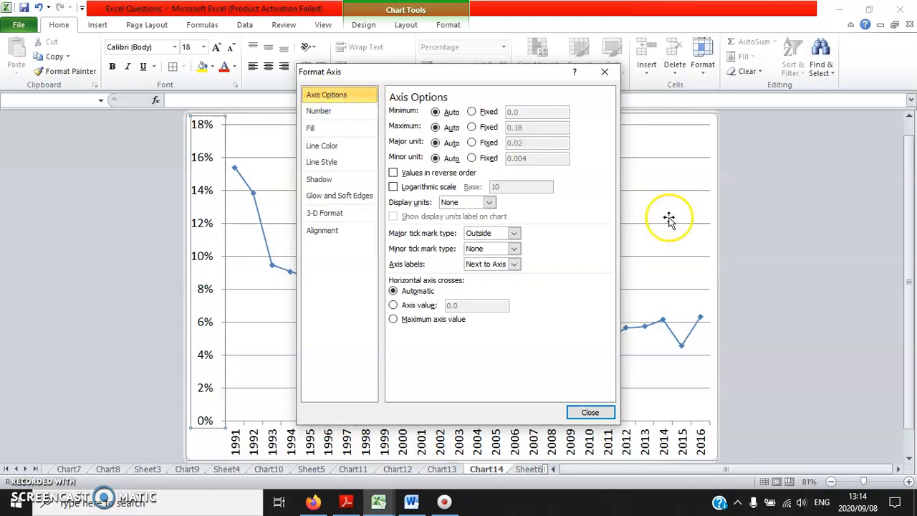
{"action": "left_click", "coordinate": [583, 414]}
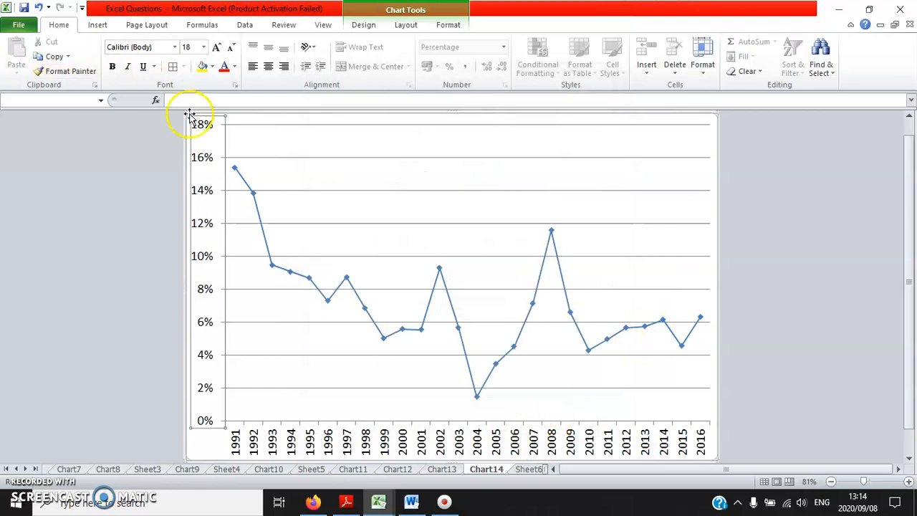
Step: Draw a horizontal line about 14.67 cm long at the 3% level of the inflation line chart, from 2000 to 2016
{"action": "left_click", "coordinate": [200, 447]}
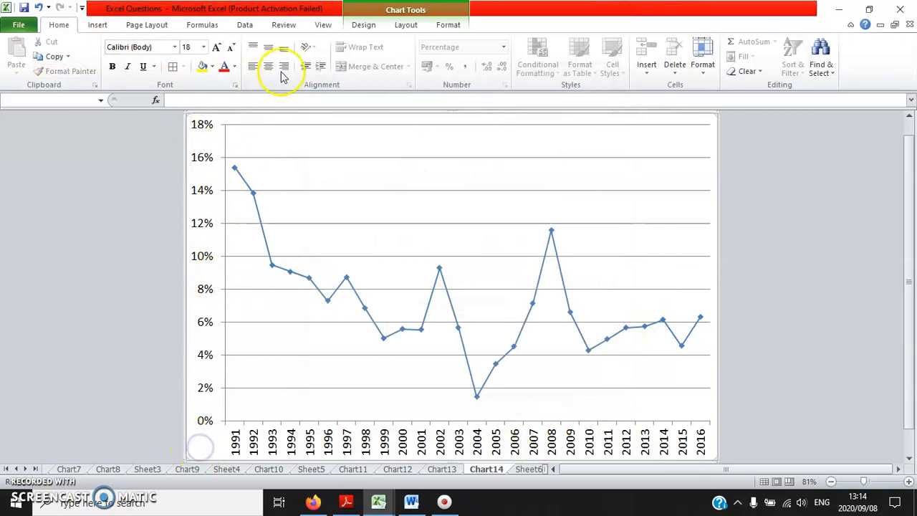
{"action": "left_click", "coordinate": [407, 26]}
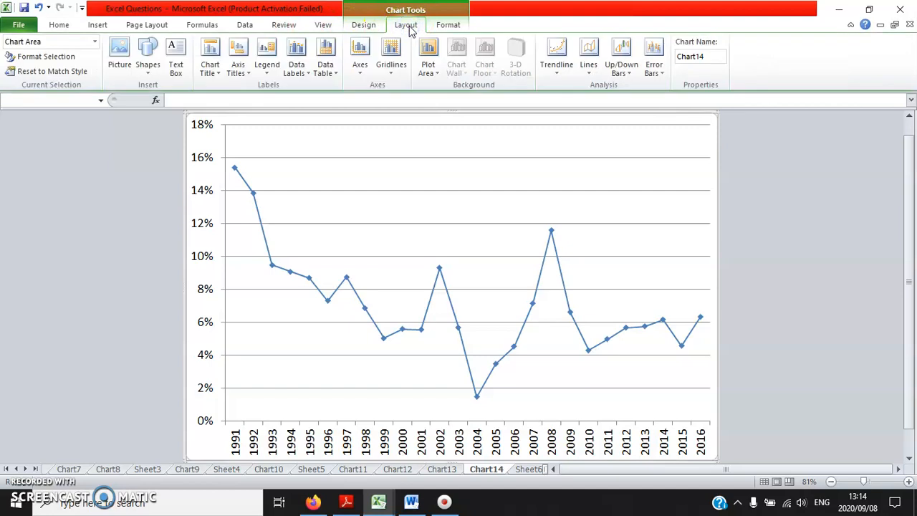
{"action": "left_click", "coordinate": [147, 61]}
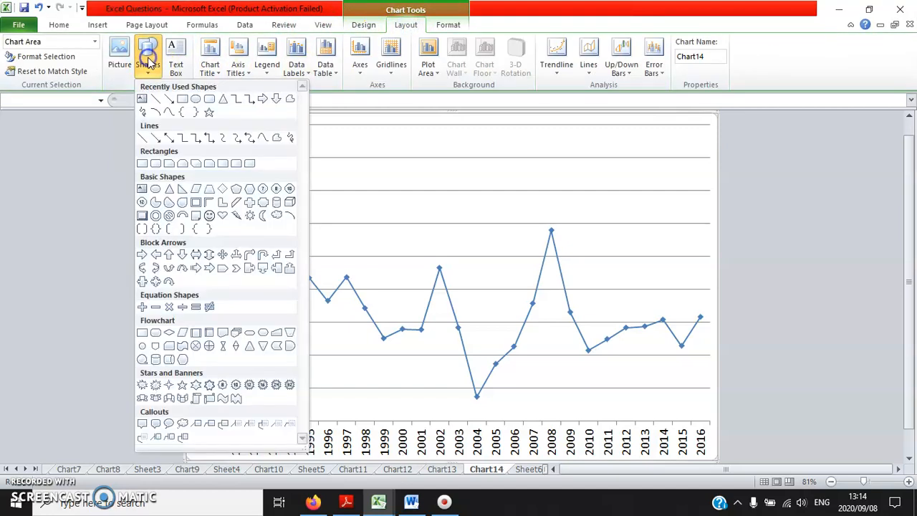
{"action": "left_click", "coordinate": [156, 101]}
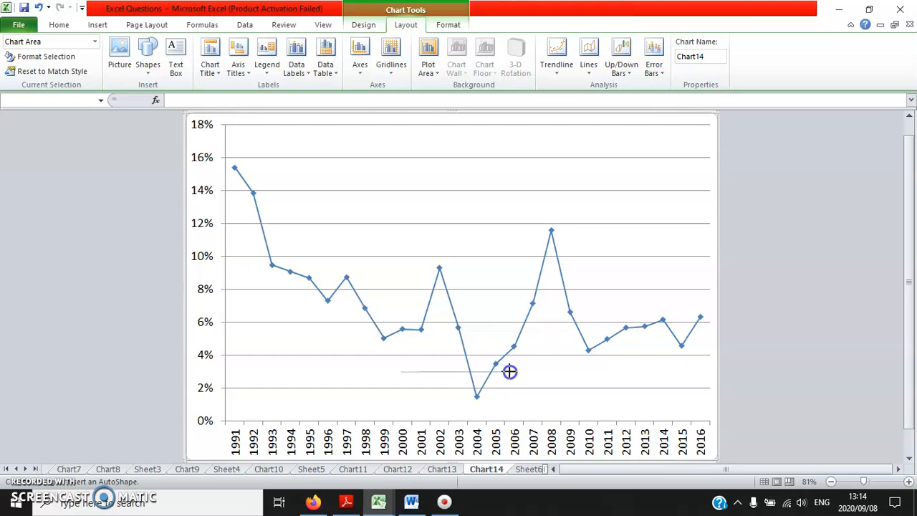
{"action": "left_click_drag", "start_coordinate": [578, 372], "coordinate": [702, 371]}
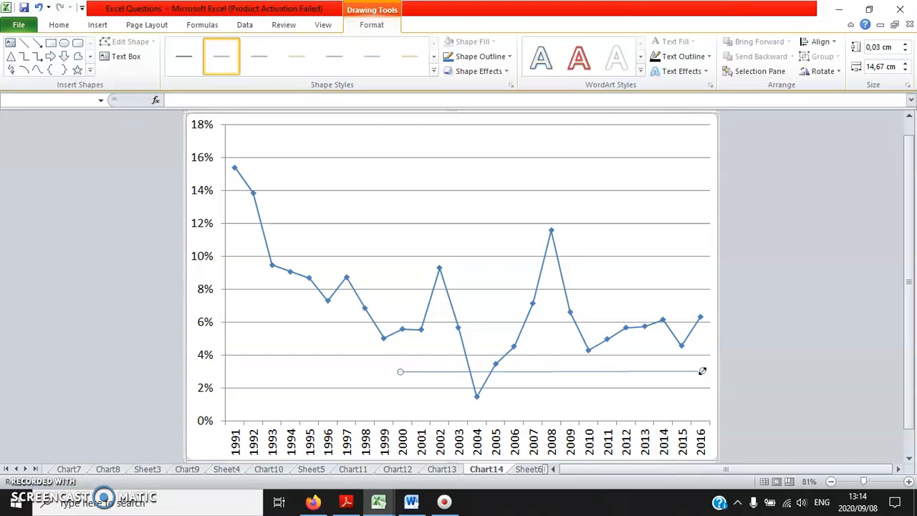
Step: Set the width of the reference line at the 3% level to 3 pt
{"action": "left_click", "coordinate": [59, 24]}
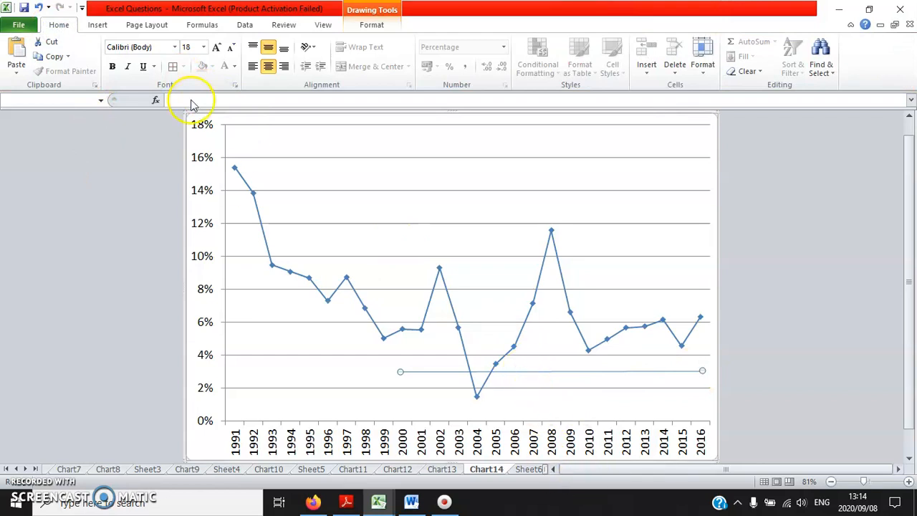
{"action": "right_click", "coordinate": [419, 373]}
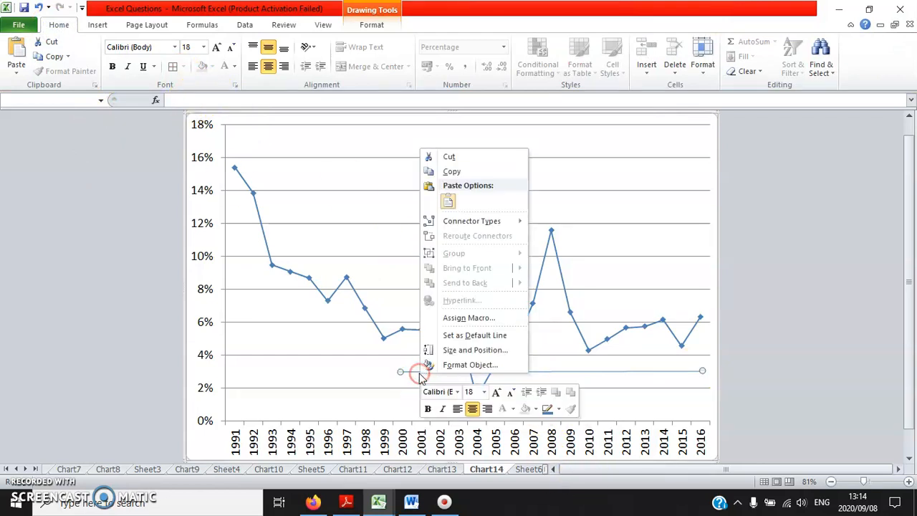
{"action": "left_click", "coordinate": [481, 367]}
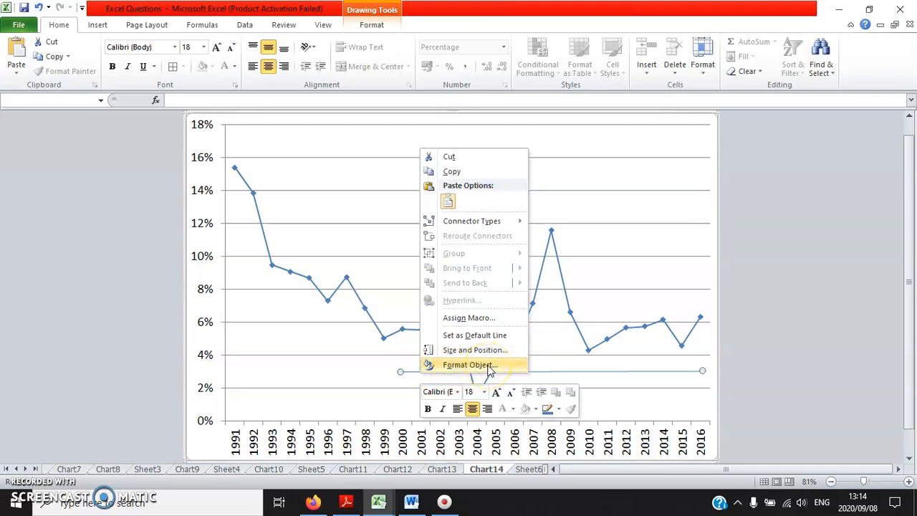
{"action": "left_click", "coordinate": [481, 365]}
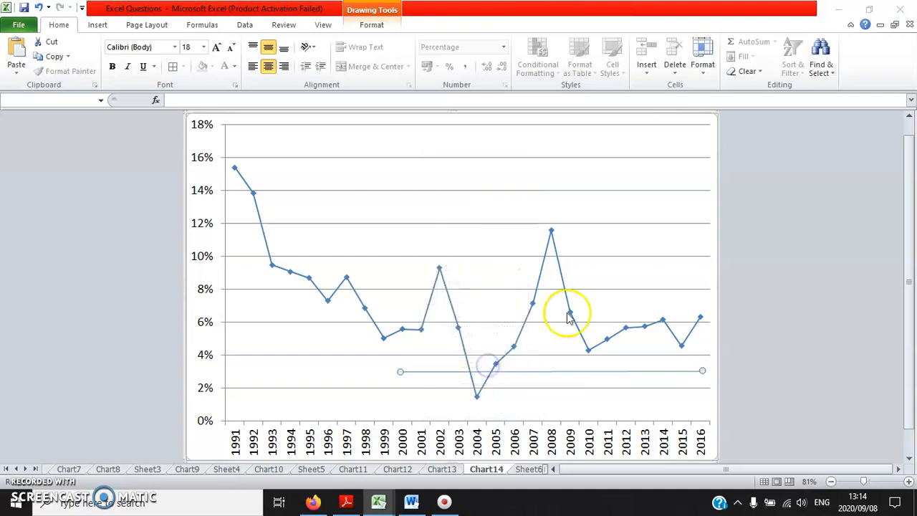
{"action": "left_click_drag", "start_coordinate": [418, 99], "coordinate": [192, 49]}
{"action": "left_click", "coordinate": [264, 83]}
{"action": "left_click", "coordinate": [265, 83]}
{"action": "left_click", "coordinate": [265, 84]}
{"action": "left_click", "coordinate": [265, 84]}
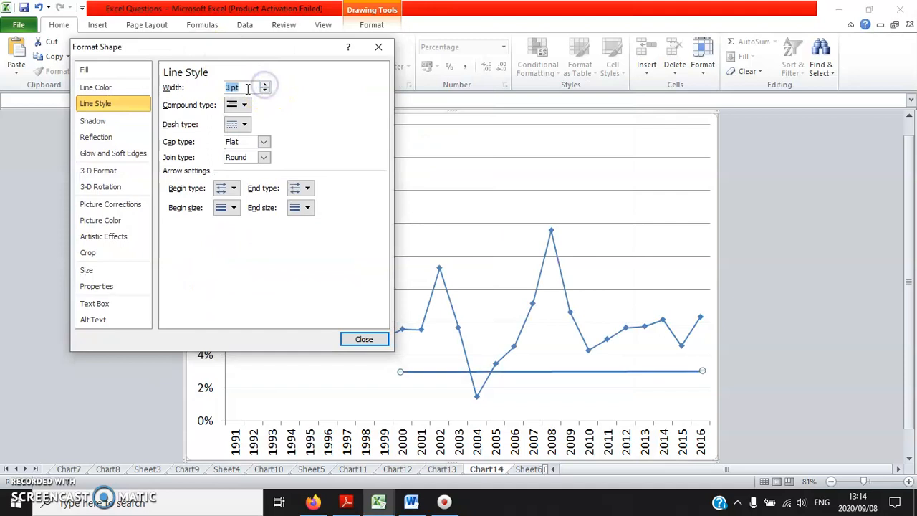
Step: Change the colour of the reference line at the 3% level to the standard red
{"action": "left_click", "coordinate": [93, 87]}
{"action": "left_click", "coordinate": [213, 130]}
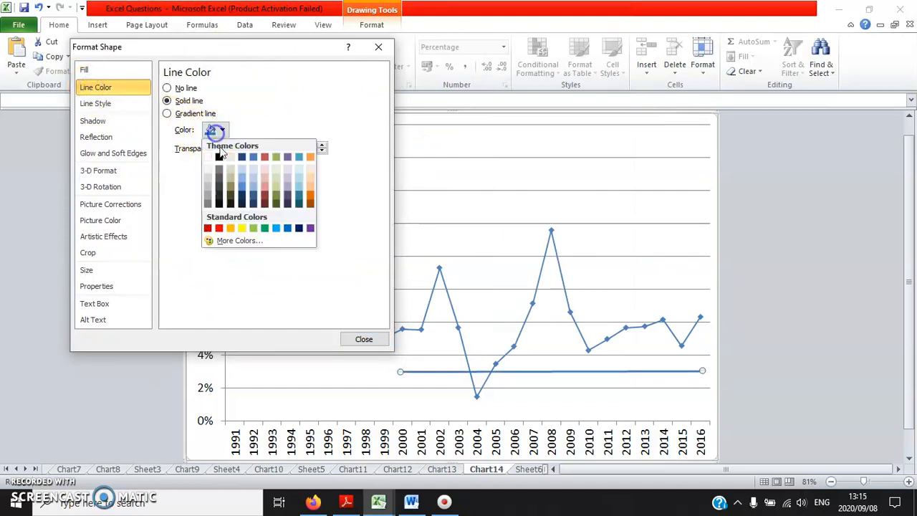
{"action": "left_click", "coordinate": [218, 228]}
{"action": "left_click", "coordinate": [363, 339]}
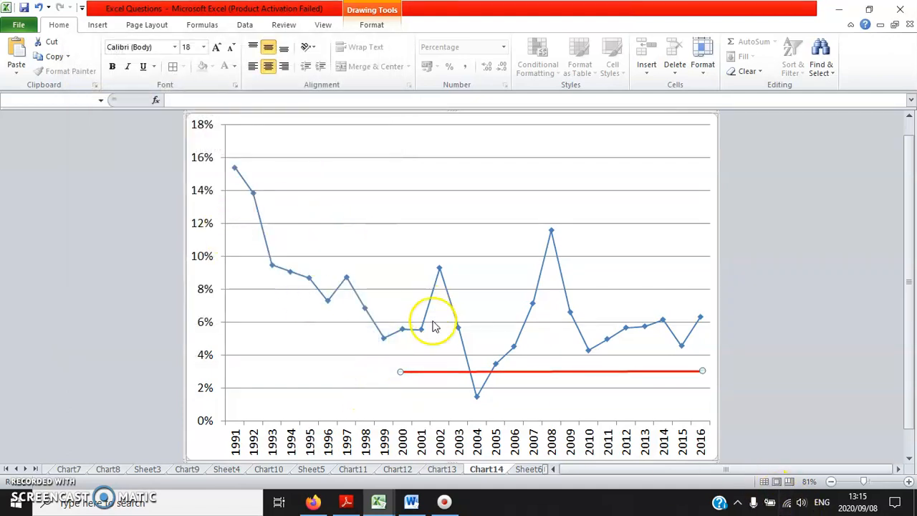
Step: Draw a second horizontal line about 14.67 cm long along the chart's 6% gridline, from 2000 to 2016
{"action": "left_click", "coordinate": [368, 13]}
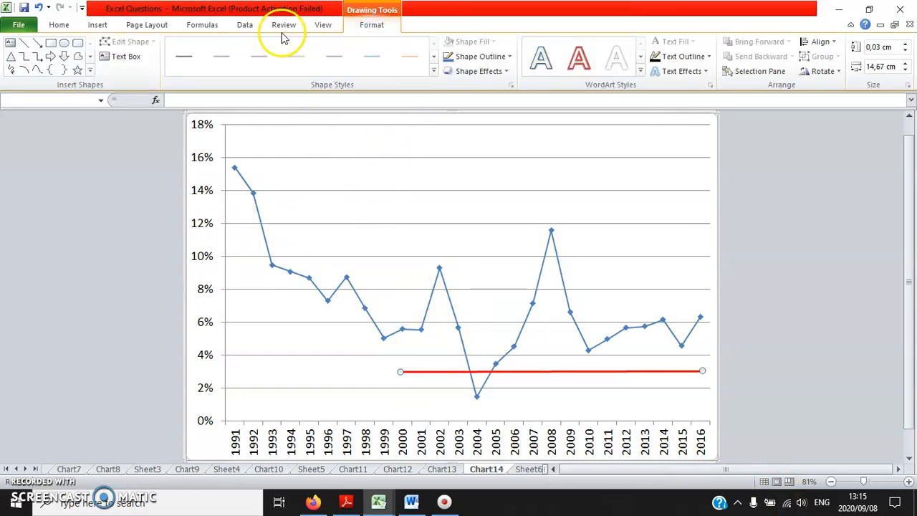
{"action": "left_click", "coordinate": [200, 202]}
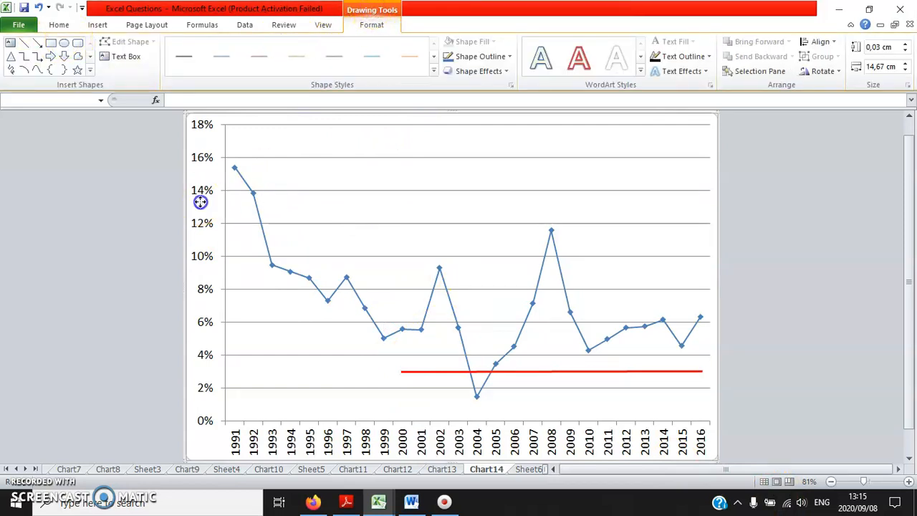
{"action": "left_click", "coordinate": [406, 24]}
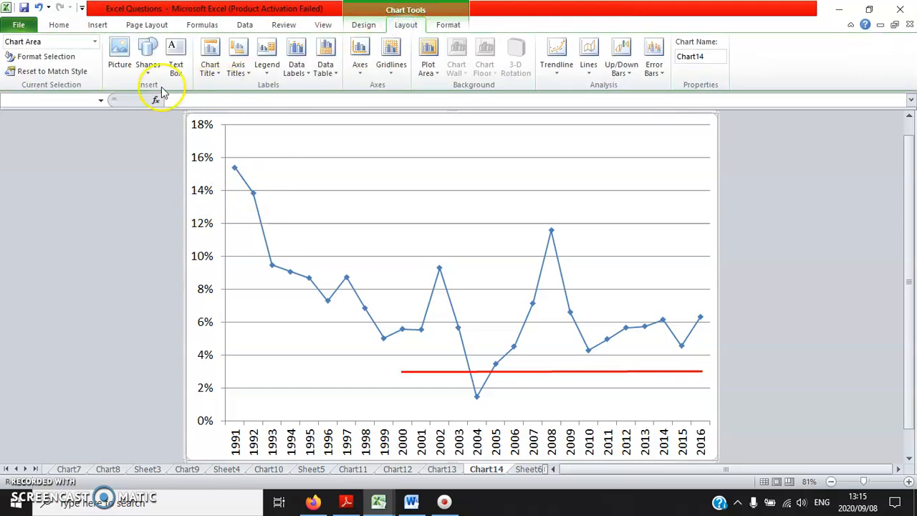
{"action": "left_click", "coordinate": [147, 60]}
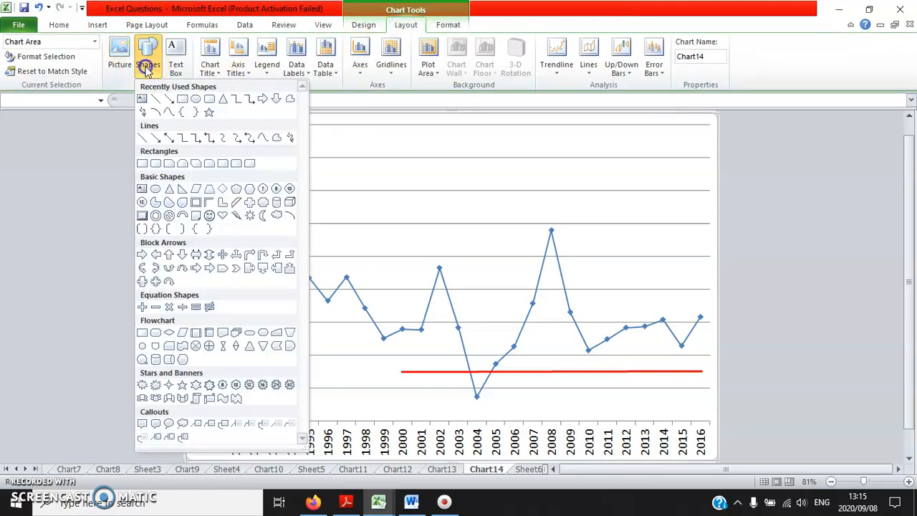
{"action": "left_click", "coordinate": [155, 101]}
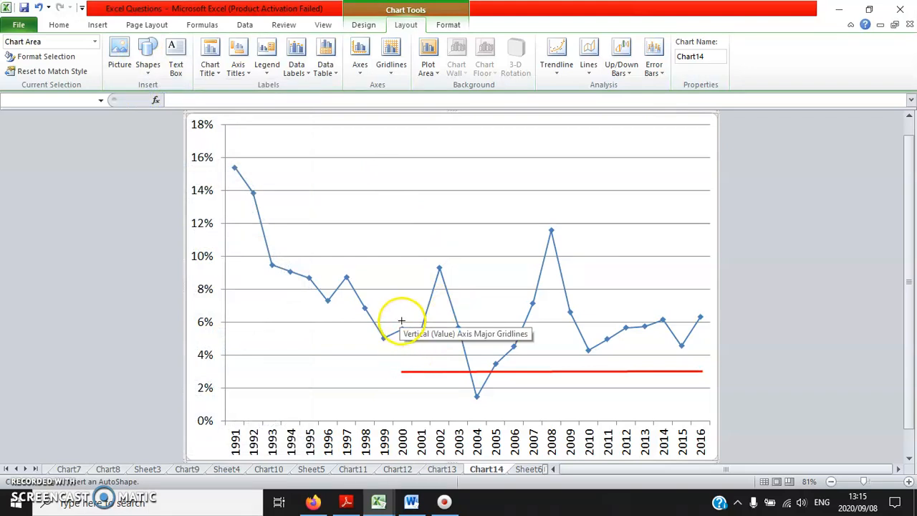
{"action": "left_click_drag", "start_coordinate": [401, 321], "coordinate": [401, 321]}
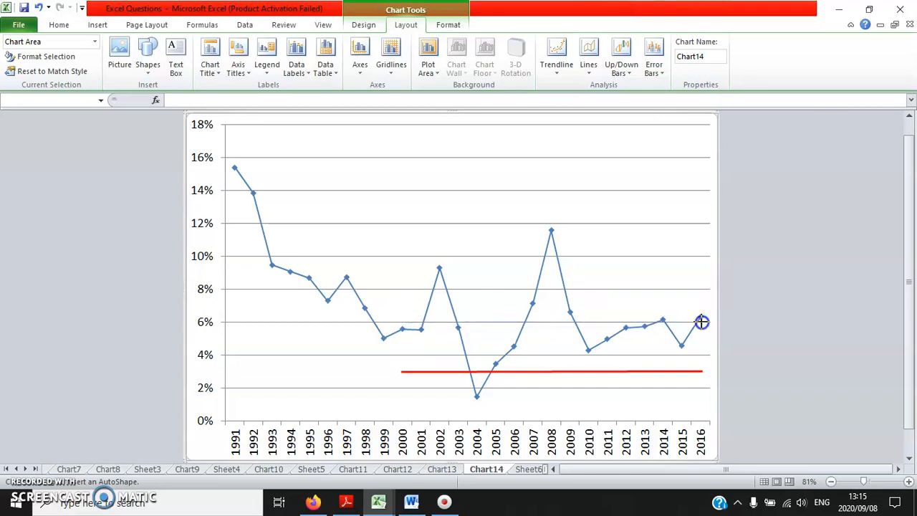
{"action": "left_click_drag", "start_coordinate": [703, 322], "coordinate": [702, 322]}
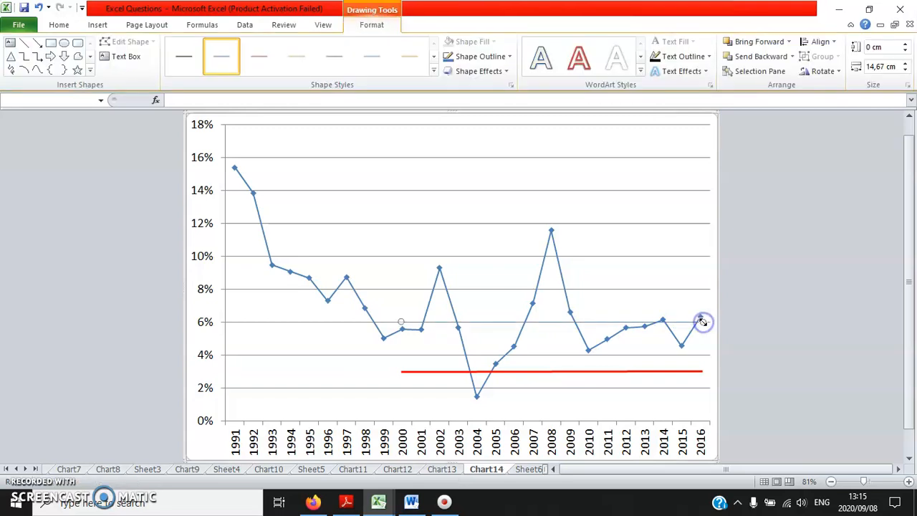
Step: Set the width of the reference line at the 6% level to 3 pt
{"action": "right_click", "coordinate": [493, 322]}
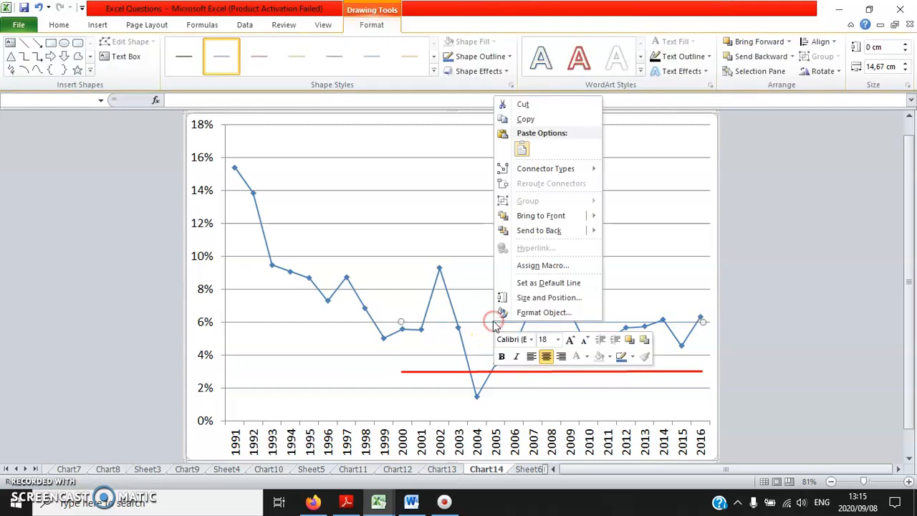
{"action": "left_click", "coordinate": [539, 314]}
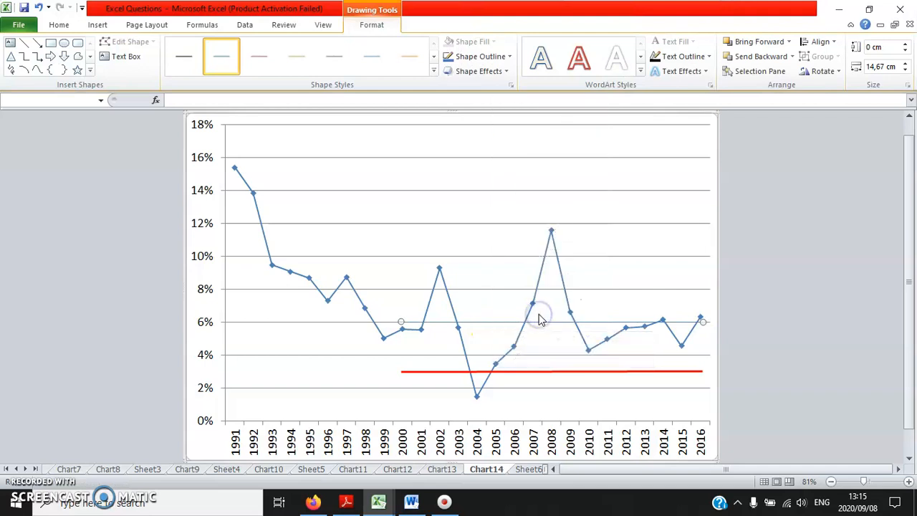
{"action": "left_click", "coordinate": [265, 85]}
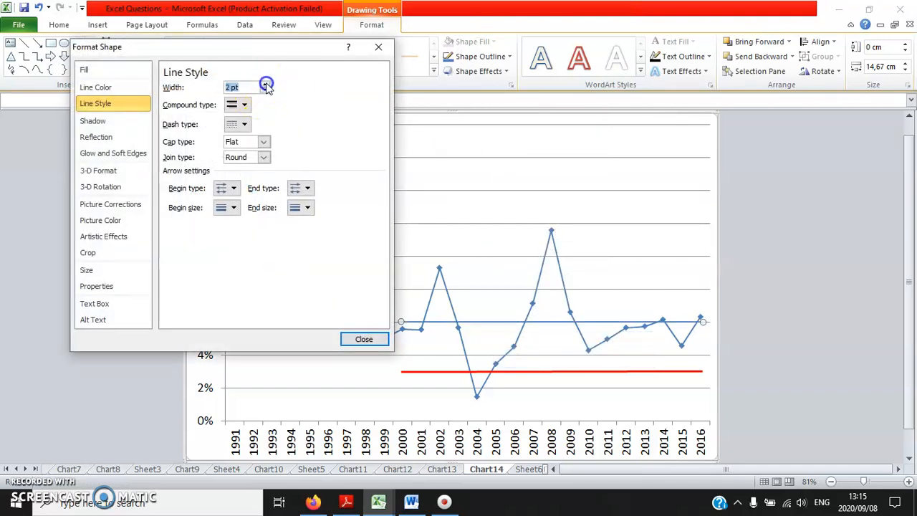
{"action": "left_click", "coordinate": [265, 85]}
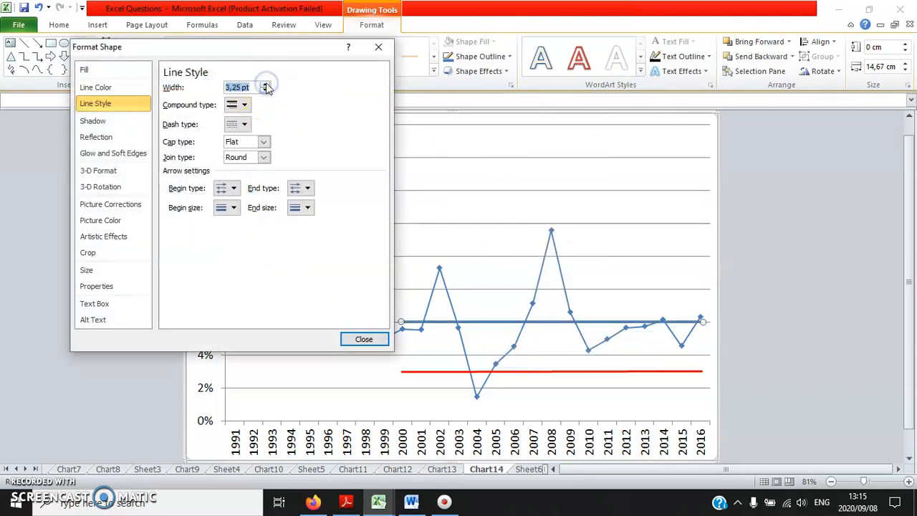
{"action": "left_click", "coordinate": [265, 90]}
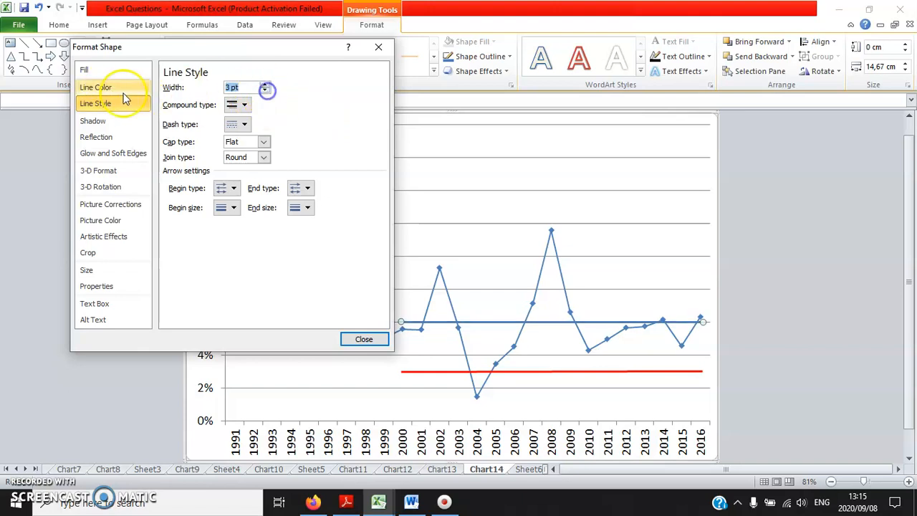
Step: Change the colour of the reference line at the 6% level to the standard red and deselect the chart
{"action": "left_click", "coordinate": [114, 87]}
{"action": "left_click", "coordinate": [215, 130]}
{"action": "left_click", "coordinate": [218, 227]}
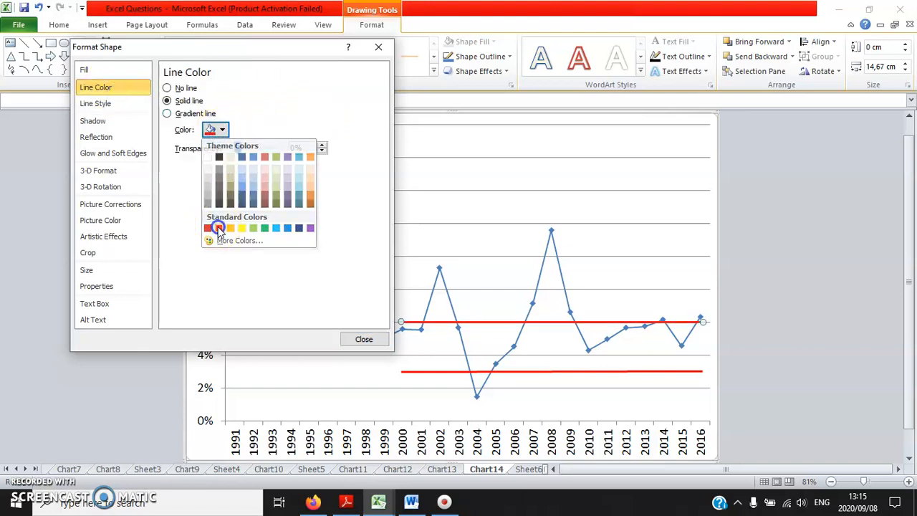
{"action": "left_click", "coordinate": [364, 339]}
{"action": "left_click", "coordinate": [799, 348]}
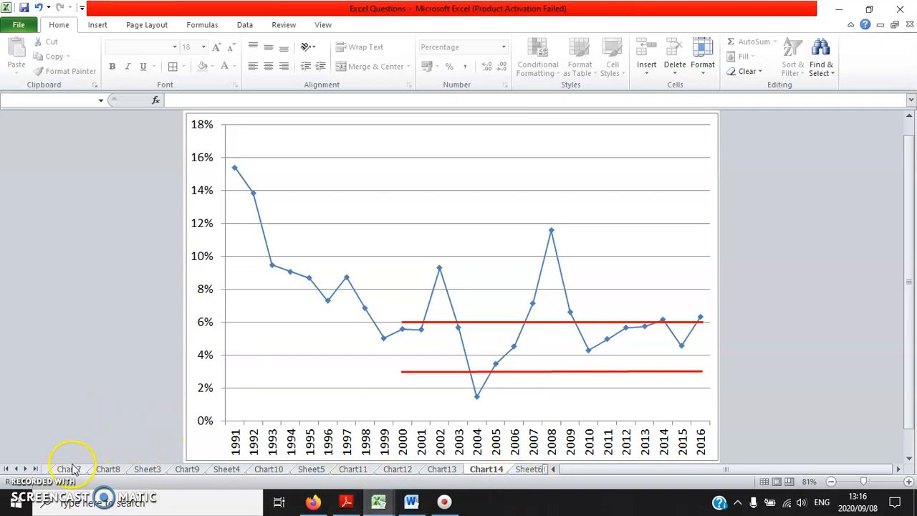
Step: Open the Sheet7 worksheet
{"action": "left_click", "coordinate": [26, 468]}
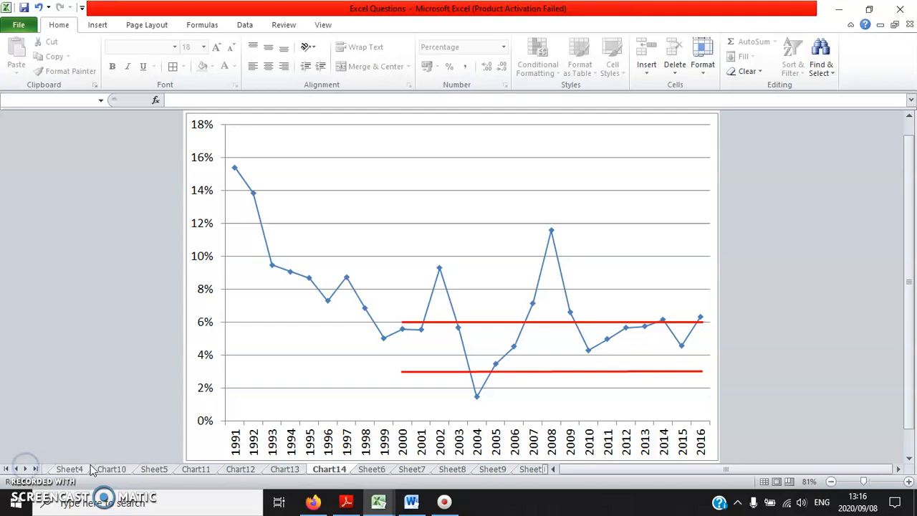
{"action": "left_click", "coordinate": [419, 470]}
{"action": "left_click", "coordinate": [420, 470]}
Step: Read Question 8.1 on pivot tables in the Excel.pdf slides in Adobe Reader, and return to the Excel workbook
{"action": "left_click", "coordinate": [410, 503]}
{"action": "left_click", "coordinate": [356, 505]}
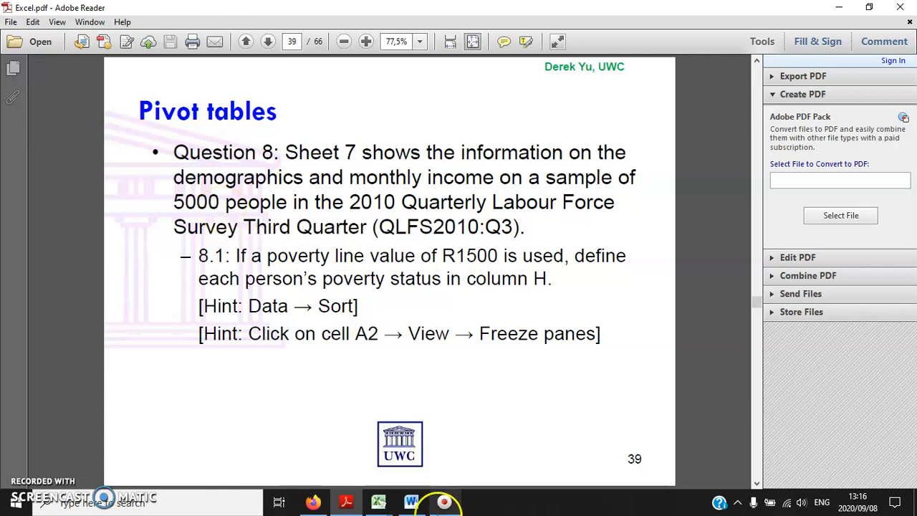
{"action": "mouse_move", "coordinate": [377, 505]}
{"action": "left_click", "coordinate": [337, 466]}
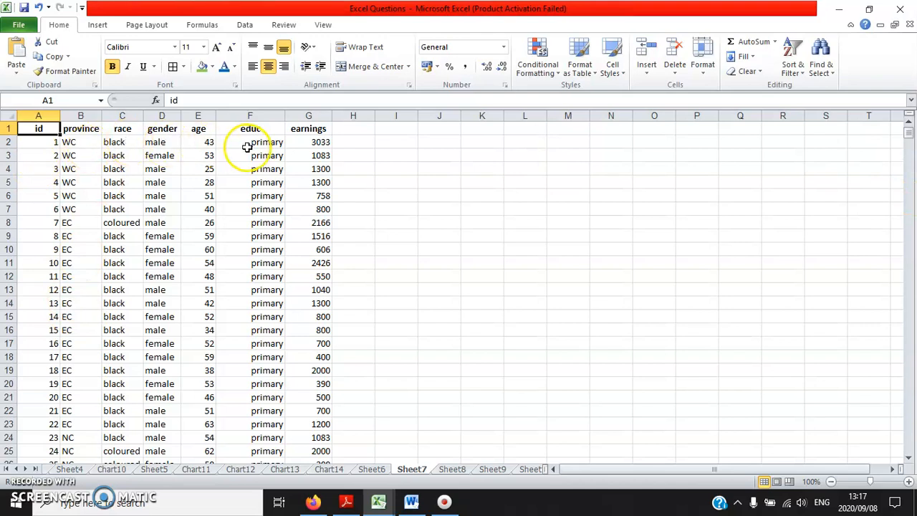
Step: Examine the Sheet7 demographic and earnings records and how the header row behaves when moving through the data
{"action": "left_click", "coordinate": [300, 144]}
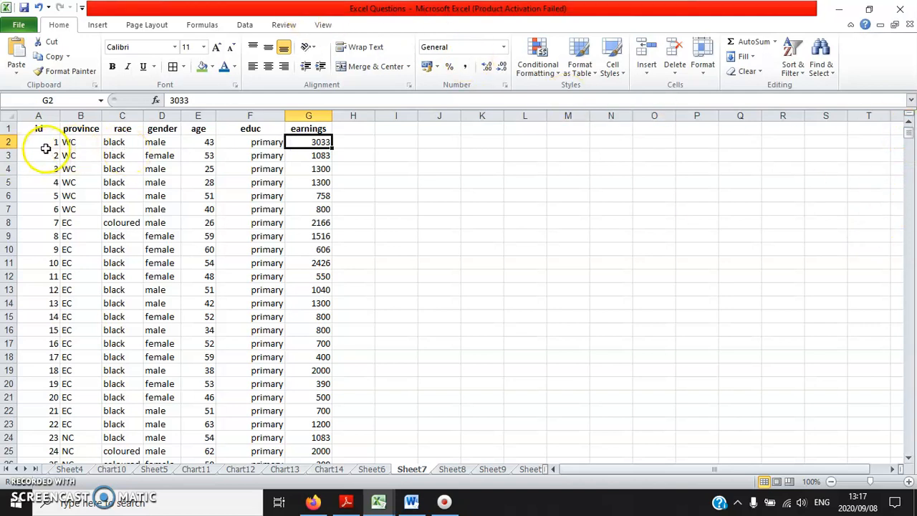
{"action": "left_click_drag", "start_coordinate": [41, 154], "coordinate": [55, 353]}
{"action": "mouse_move", "coordinate": [907, 133]}
{"action": "left_mouse_down"}
{"action": "mouse_move", "coordinate": [909, 259]}
{"action": "mouse_move", "coordinate": [904, 127]}
{"action": "left_mouse_up"}
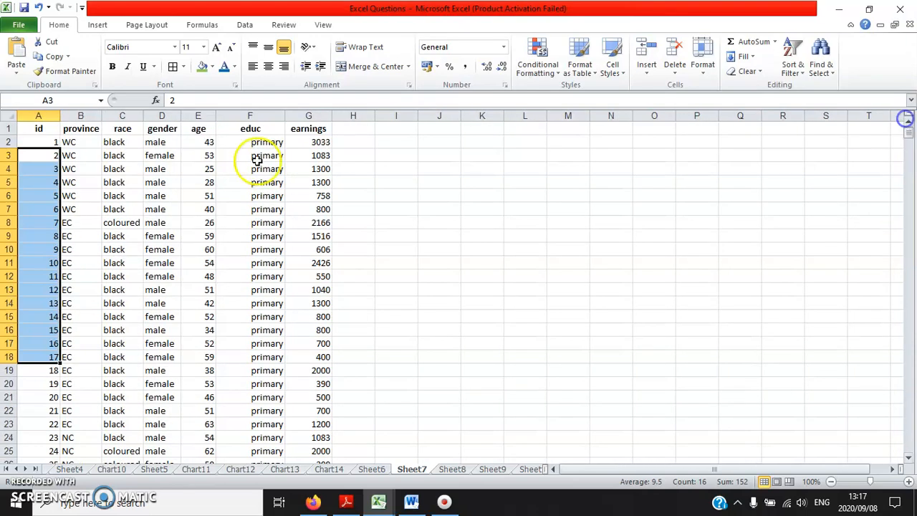
{"action": "left_click", "coordinate": [10, 128]}
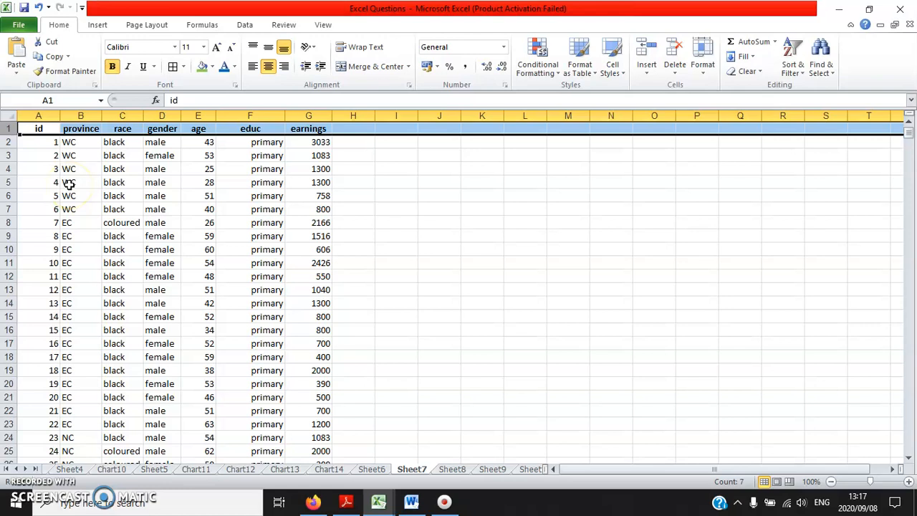
{"action": "left_click", "coordinate": [68, 183]}
{"action": "left_click", "coordinate": [55, 141]}
{"action": "scroll", "coordinate": [140, 351], "scroll_direction": "down", "scroll_amount": 8}
{"action": "scroll", "coordinate": [140, 351], "scroll_direction": "up", "scroll_amount": 8}
{"action": "scroll", "coordinate": [136, 348], "scroll_direction": "down", "scroll_amount": 1}
{"action": "scroll", "coordinate": [136, 348], "scroll_direction": "up", "scroll_amount": 1}
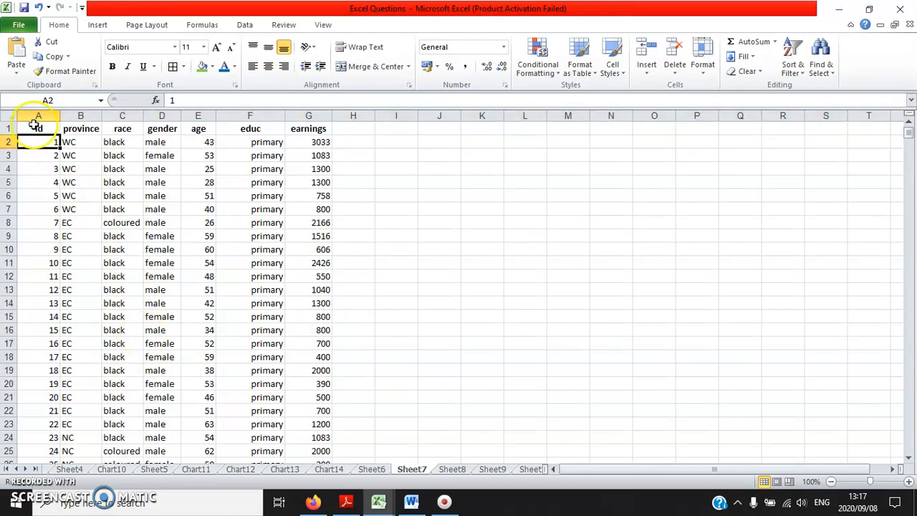
{"action": "left_click", "coordinate": [10, 128]}
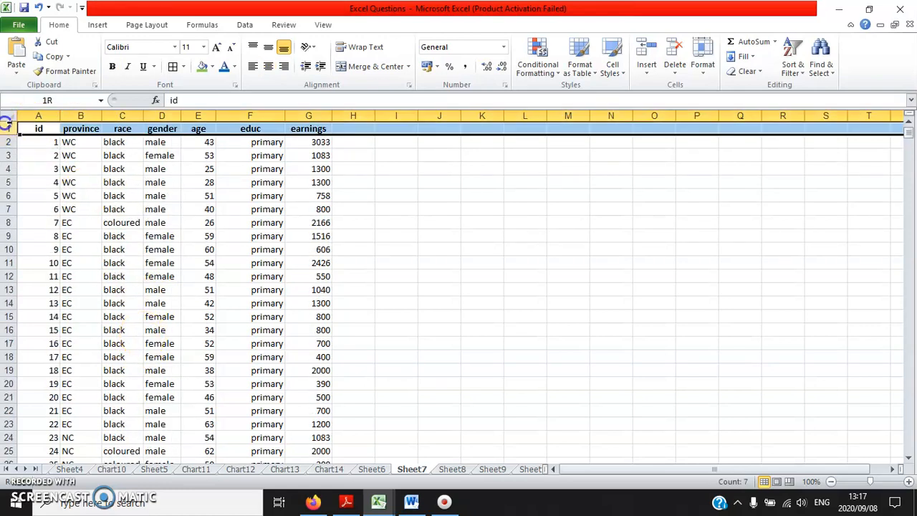
{"action": "left_click", "coordinate": [46, 158]}
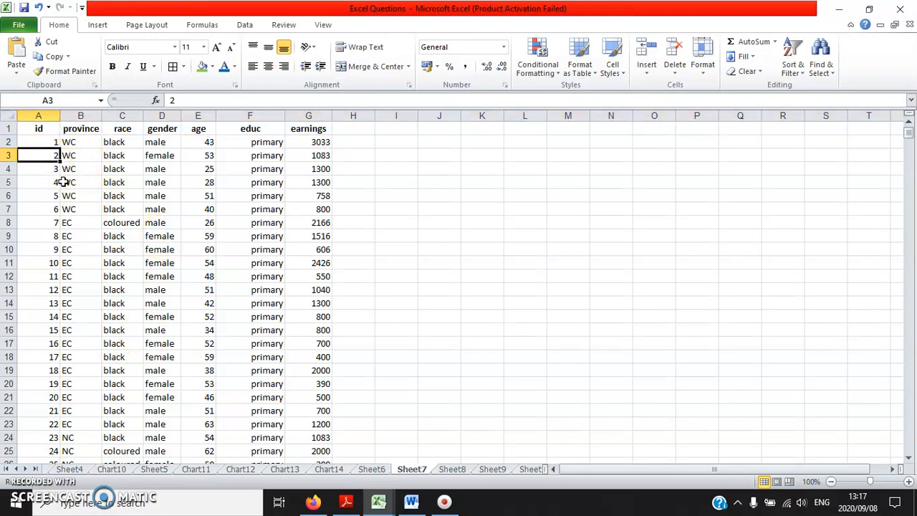
Step: Freeze the panes at cell A2 so the header row stays in view, and check it while moving through the records
{"action": "left_click", "coordinate": [41, 143]}
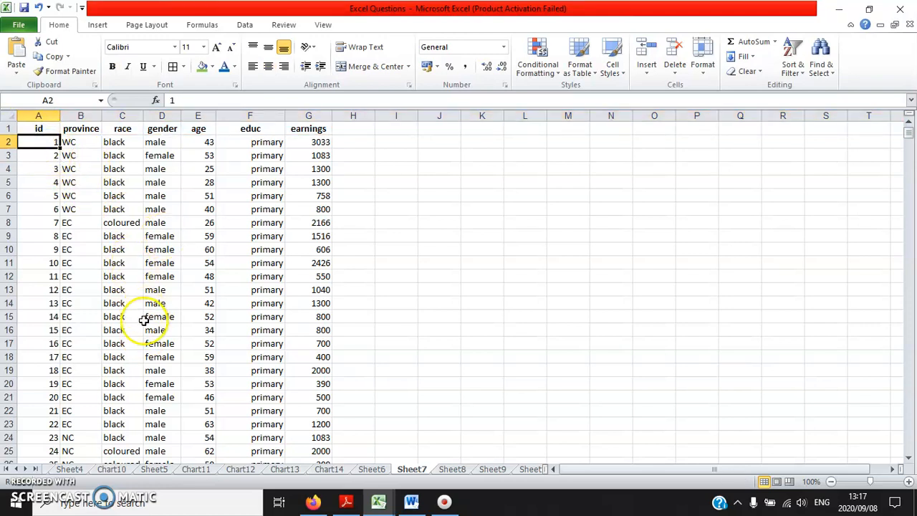
{"action": "left_click", "coordinate": [112, 246]}
{"action": "left_click", "coordinate": [34, 140]}
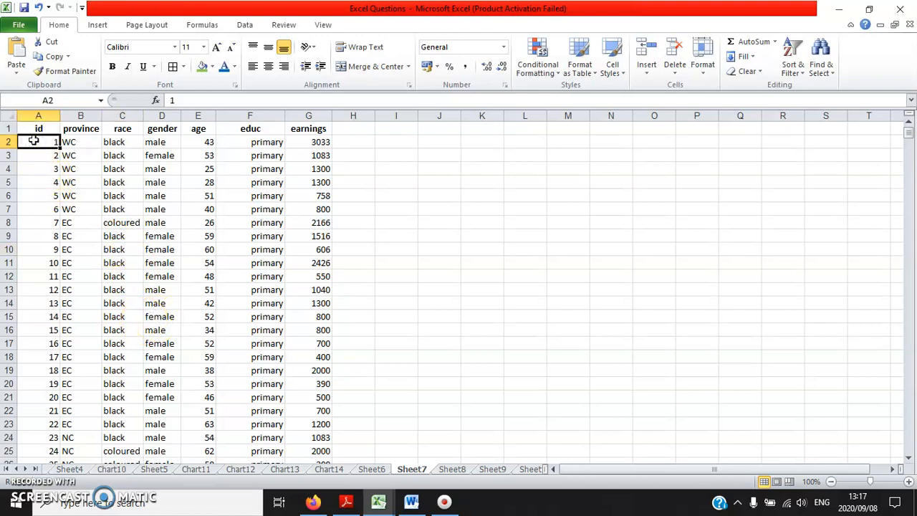
{"action": "left_click", "coordinate": [323, 25]}
{"action": "left_click", "coordinate": [460, 61]}
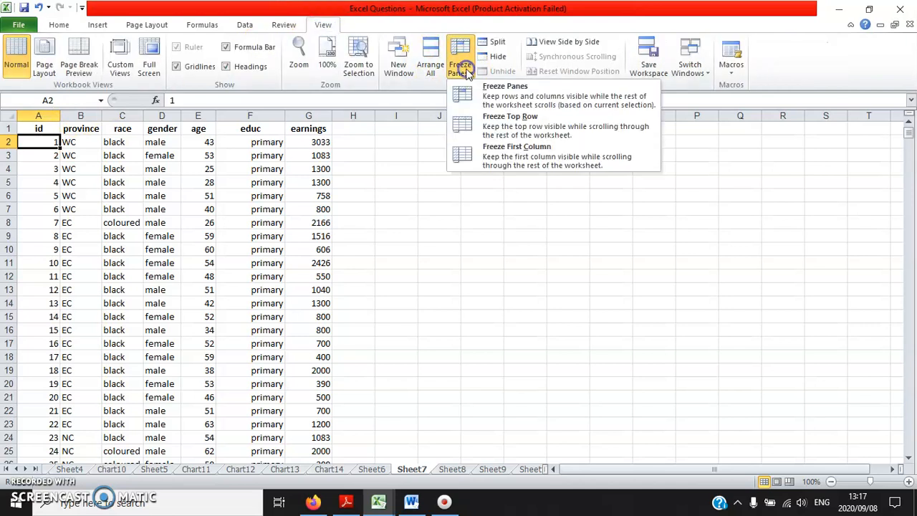
{"action": "left_click", "coordinate": [598, 95]}
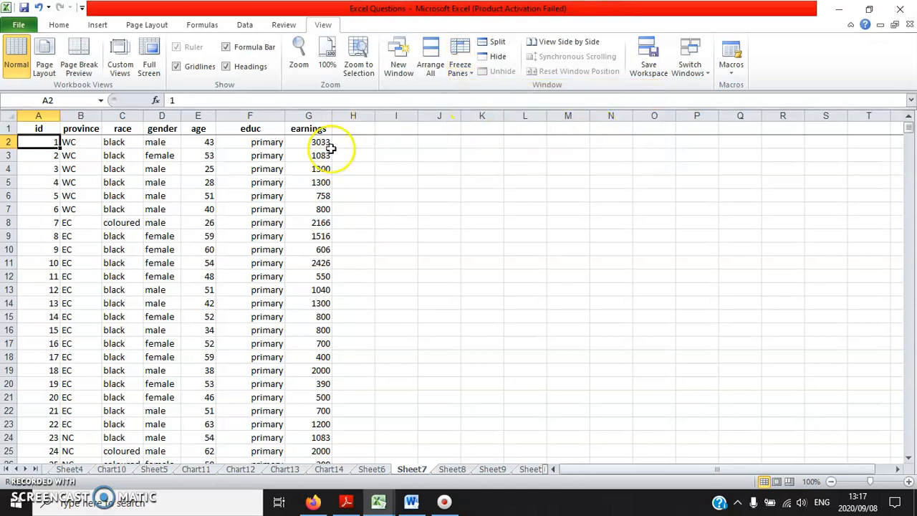
{"action": "scroll", "coordinate": [352, 239], "scroll_direction": "down", "scroll_amount": 20}
{"action": "scroll", "coordinate": [351, 270], "scroll_direction": "up", "scroll_amount": 12}
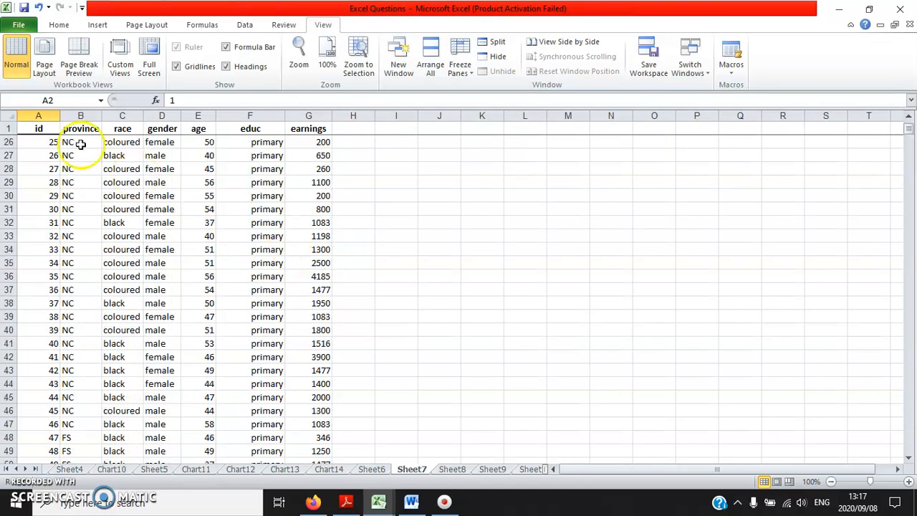
{"action": "scroll", "coordinate": [236, 229], "scroll_direction": "down", "scroll_amount": 13}
{"action": "scroll", "coordinate": [679, 318], "scroll_direction": "up", "scroll_amount": 12}
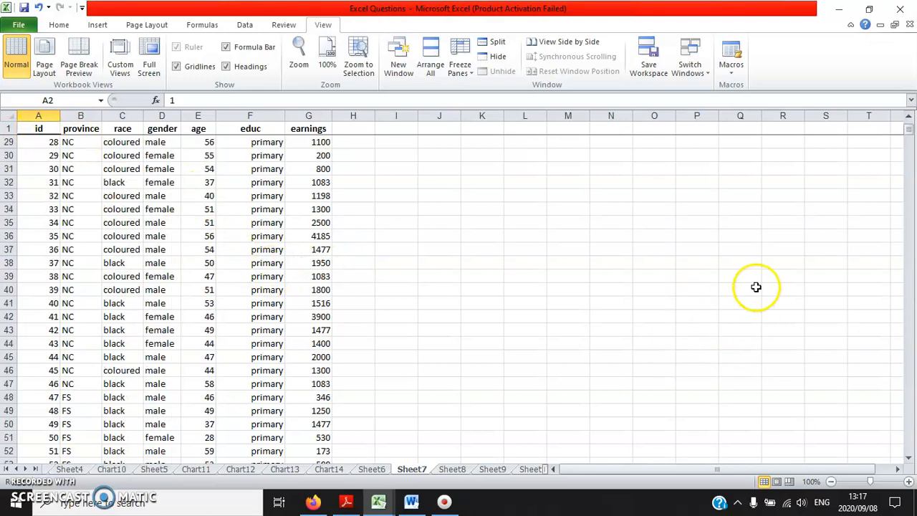
{"action": "scroll", "coordinate": [756, 286], "scroll_direction": "up", "scroll_amount": 9}
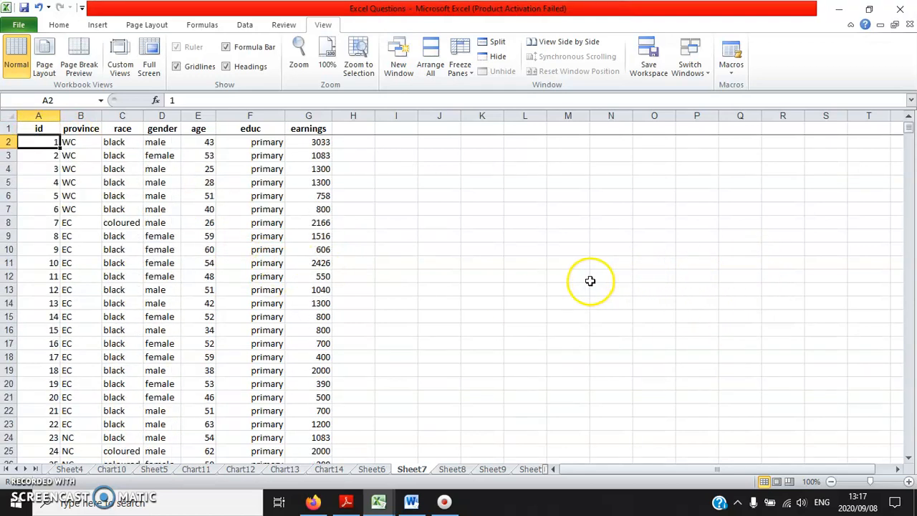
Step: Read Questions 8.1 to 8.5 in the Excel.pdf slides in Adobe Reader, and return to the Excel Questions workbook
{"action": "left_click", "coordinate": [346, 502]}
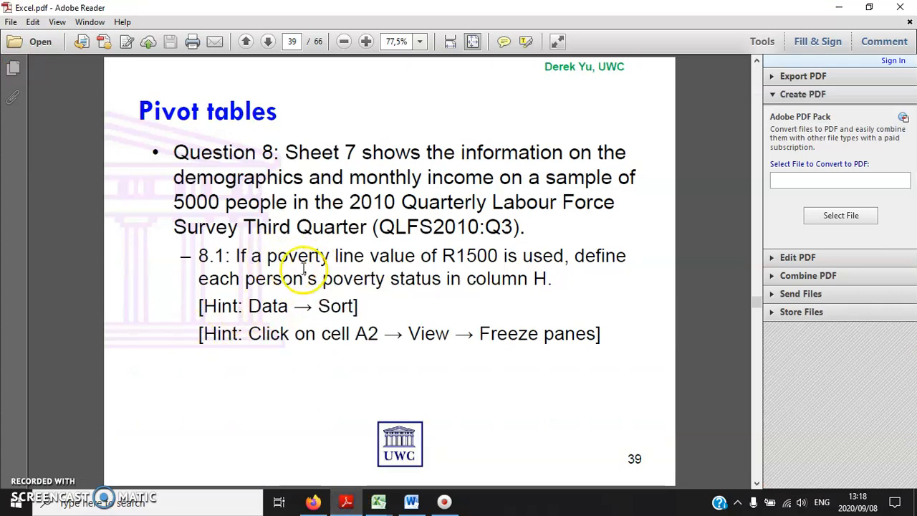
{"action": "scroll", "coordinate": [315, 294], "scroll_direction": "down", "scroll_amount": 1}
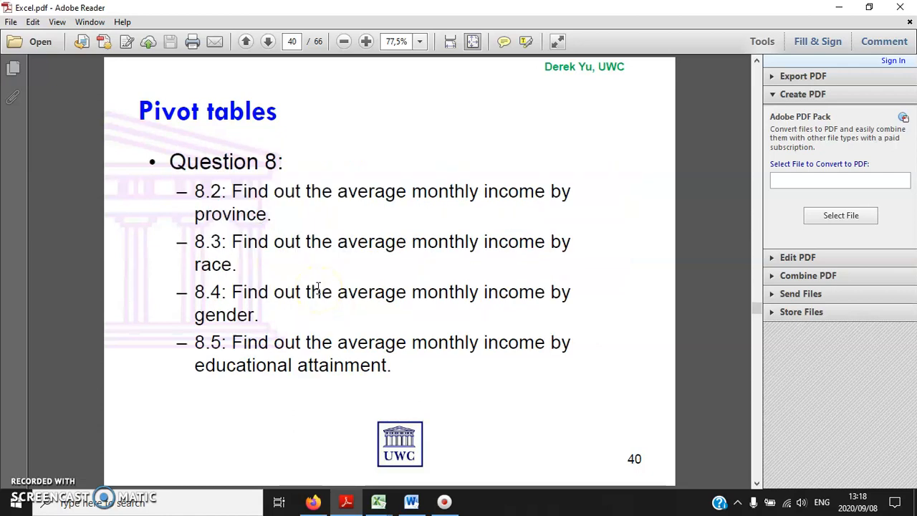
{"action": "left_click", "coordinate": [379, 501]}
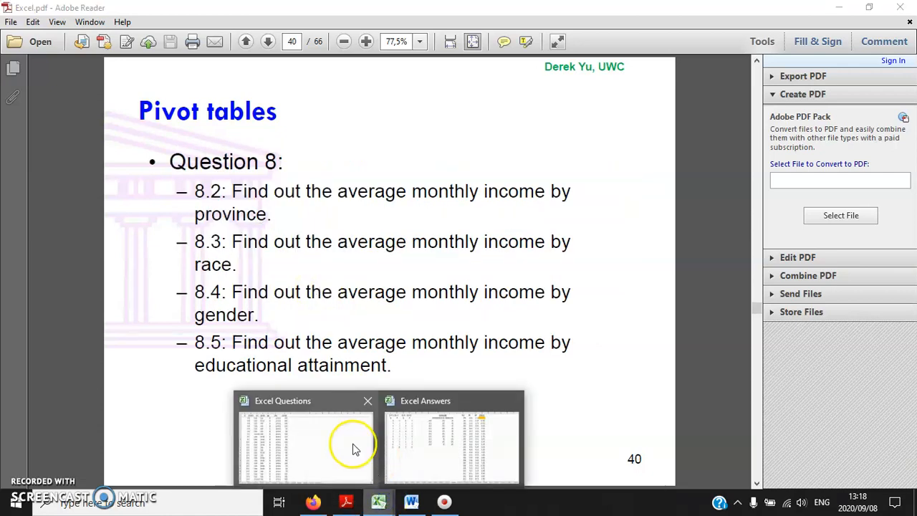
{"action": "left_click", "coordinate": [352, 448]}
Step: Add the header status in cell H1 of Sheet7
{"action": "left_click", "coordinate": [354, 128]}
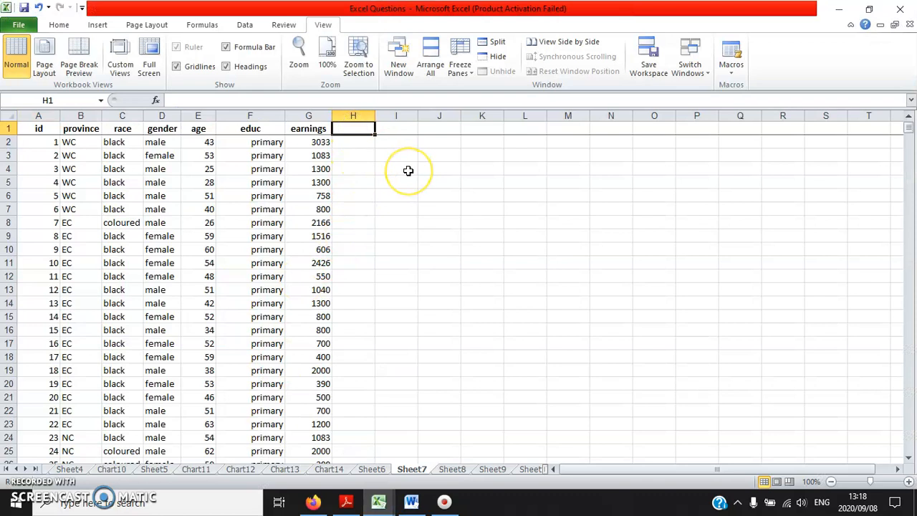
{"action": "type", "text": "status"}
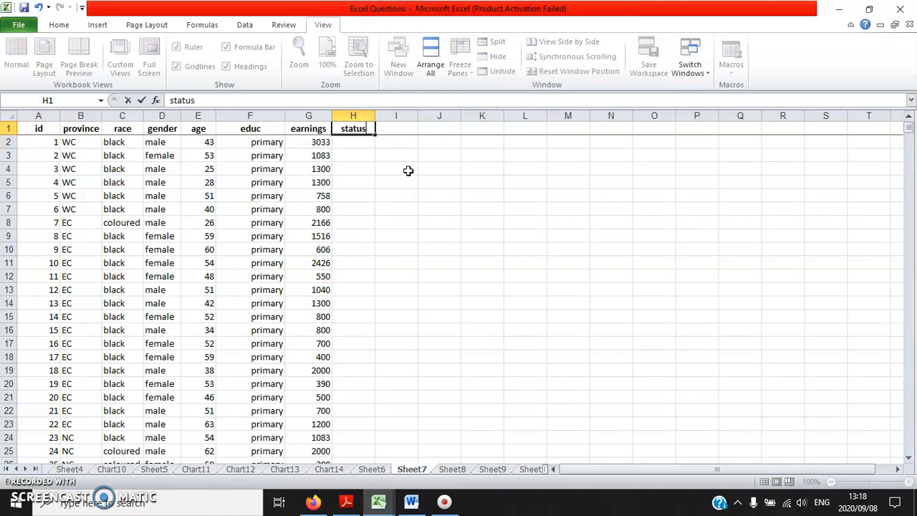
{"action": "key", "text": "Return"}
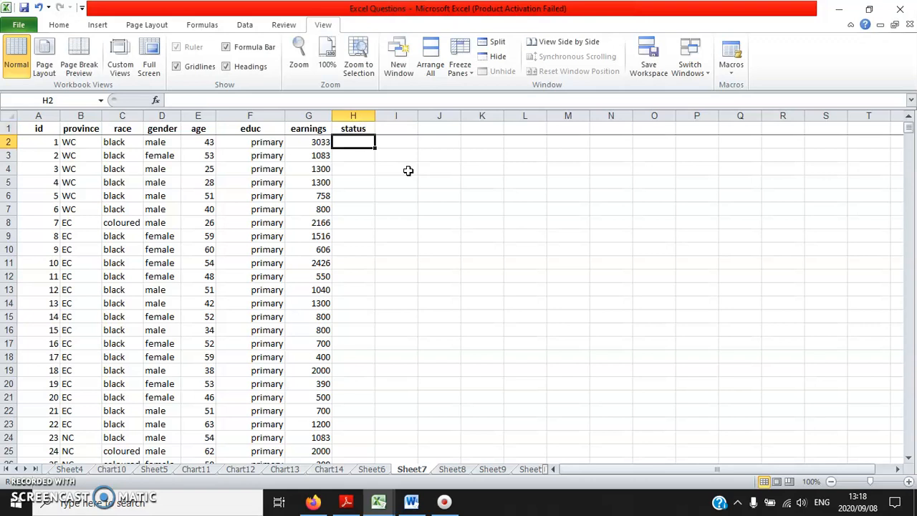
Step: Try filling in the statuses by hand, entering non-poor in H2 and poor in H3 to H5
{"action": "type", "text": "non"}
{"action": "key", "text": "Return"}
{"action": "type", "text": "poor"}
{"action": "key", "text": "Return"}
{"action": "type", "text": "poor"}
{"action": "key", "text": "Return"}
{"action": "type", "text": "poor"}
{"action": "key", "text": "Return"}
{"action": "key", "text": "Up"}
{"action": "key", "text": "Up"}
{"action": "key", "text": "Up"}
{"action": "key", "text": "Up"}
{"action": "key", "text": "Down"}
{"action": "key", "text": "Down"}
{"action": "key", "text": "Down"}
{"action": "key", "text": "Down"}
{"action": "key", "text": "Up"}
{"action": "key", "text": "Up"}
{"action": "key", "text": "Up"}
{"action": "key", "text": "Up"}
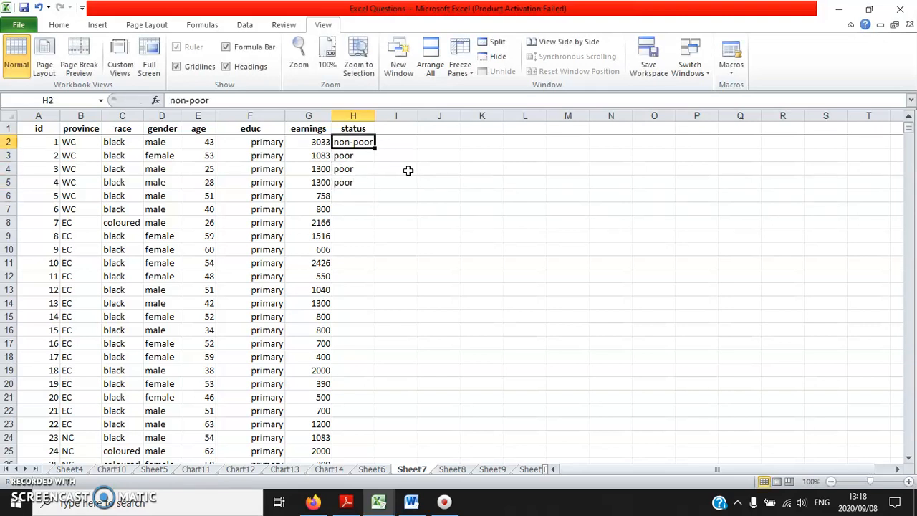
Step: Clear the hand-entered statuses in the first rows of the status column
{"action": "key", "text": "Down"}
{"action": "key", "text": "Delete"}
{"action": "key", "text": "Down"}
{"action": "key", "text": "Delete"}
{"action": "key", "text": "Down"}
{"action": "key", "text": "Delete"}
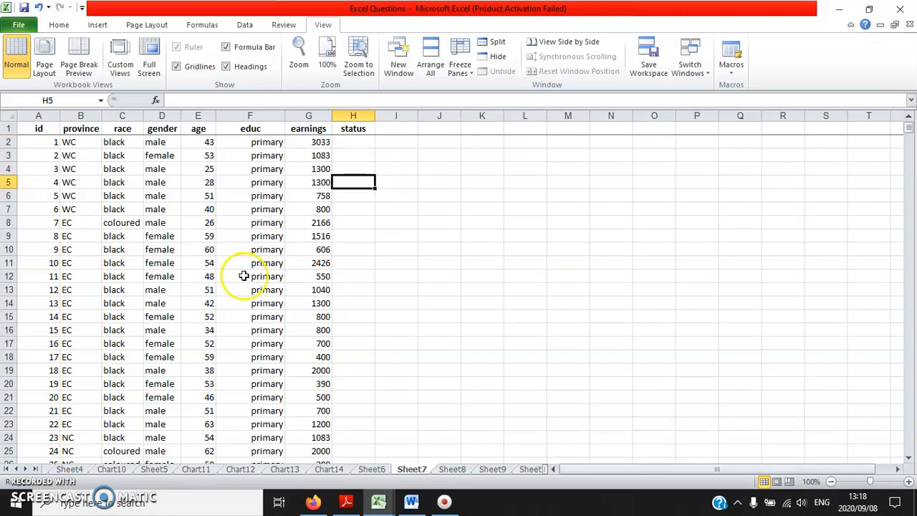
Step: Sort the Sheet7 records by earnings from smallest to largest, treating the first row as headers
{"action": "left_click", "coordinate": [312, 248]}
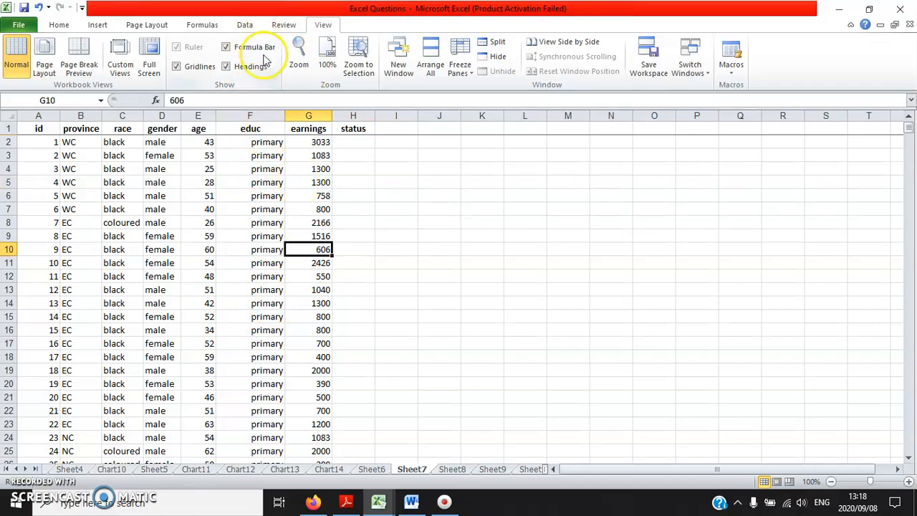
{"action": "left_click", "coordinate": [164, 223]}
{"action": "left_click", "coordinate": [113, 196]}
{"action": "left_click", "coordinate": [132, 264]}
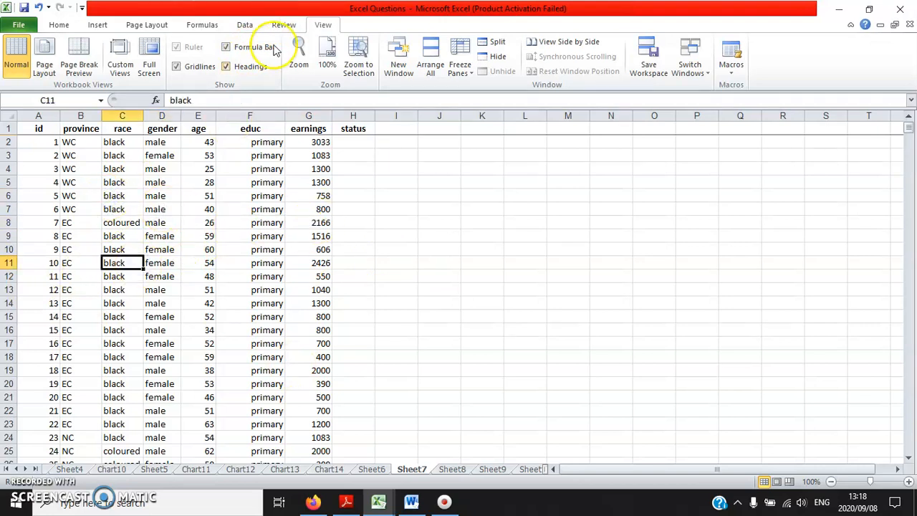
{"action": "left_click", "coordinate": [251, 24]}
{"action": "left_click", "coordinate": [327, 71]}
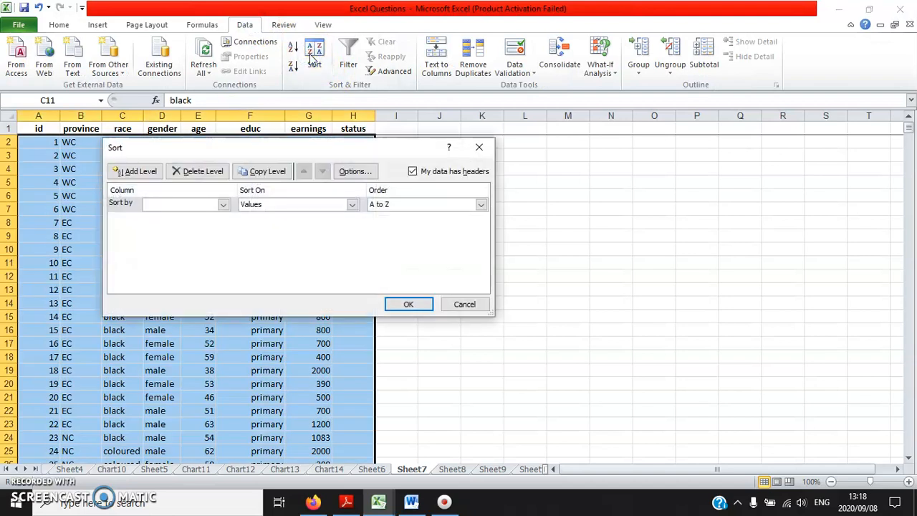
{"action": "left_click", "coordinate": [224, 204]}
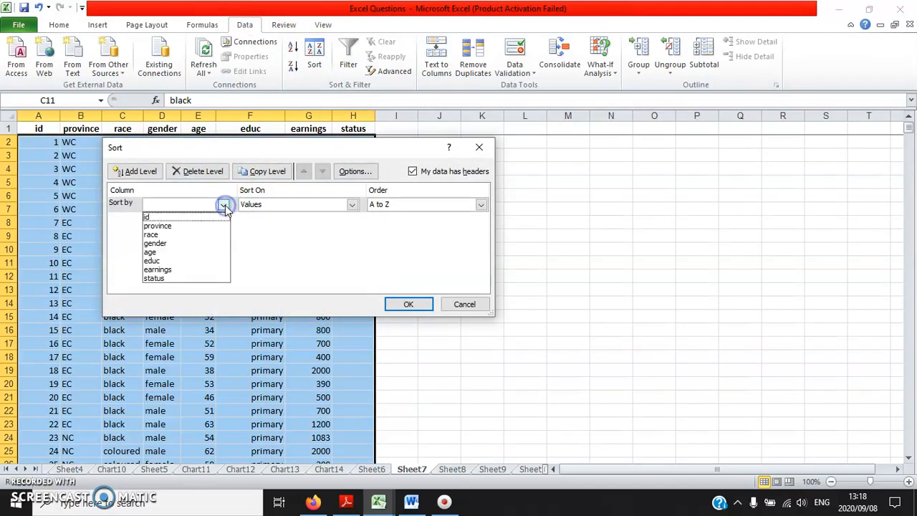
{"action": "left_click", "coordinate": [159, 270]}
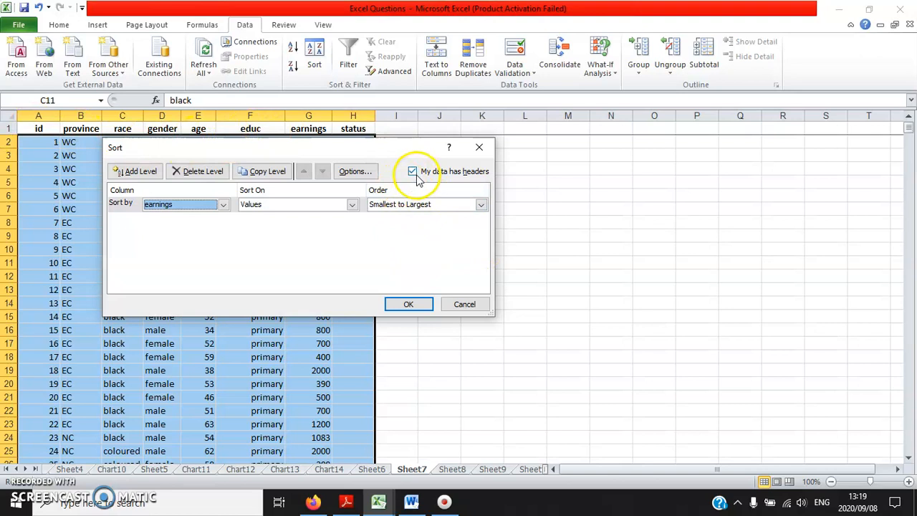
{"action": "left_click", "coordinate": [407, 304]}
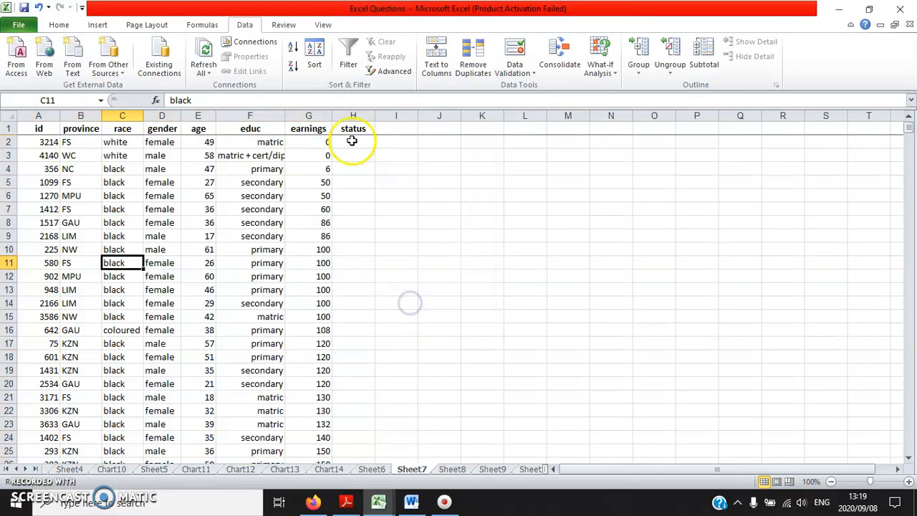
Step: Enter poor in H2 and fill it down the status column to the last record
{"action": "left_click", "coordinate": [353, 142]}
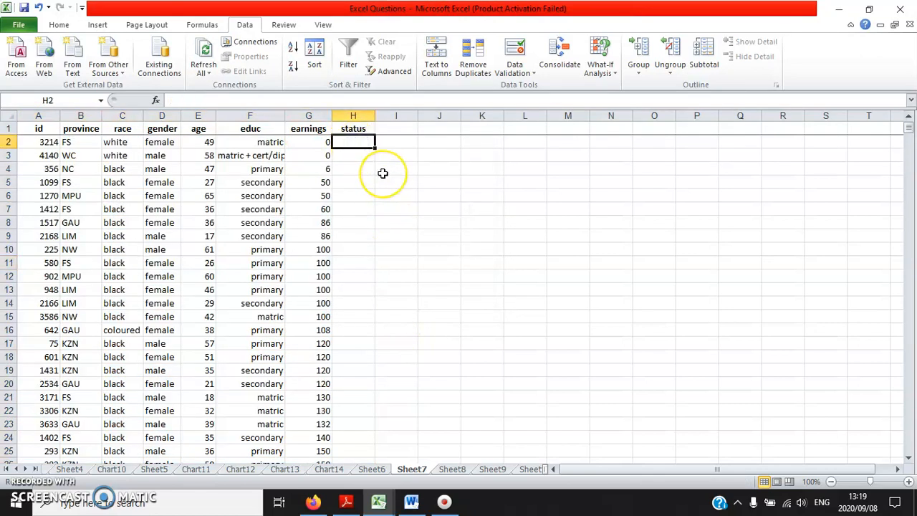
{"action": "type", "text": "poor"}
{"action": "key", "text": "Return"}
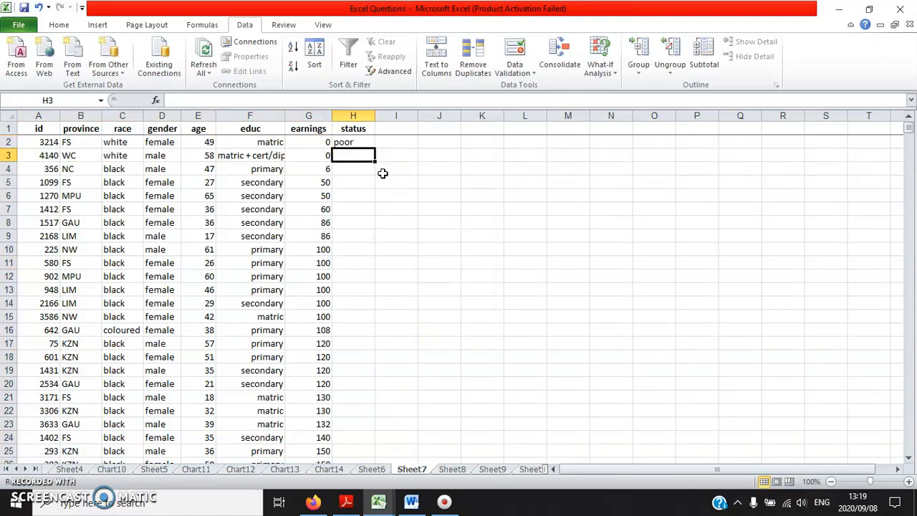
{"action": "left_click", "coordinate": [352, 142]}
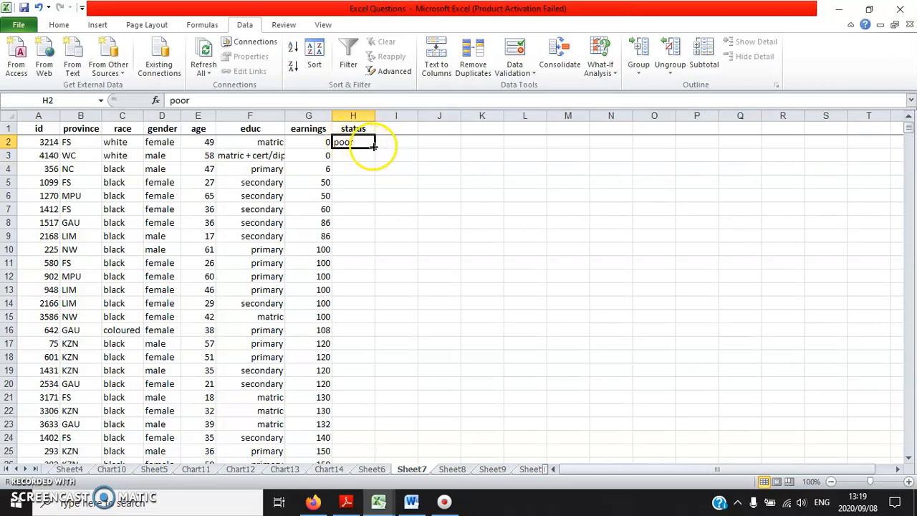
{"action": "double_click", "coordinate": [373, 147]}
Step: Locate the first record with earnings above 1500 and set its status in H1502 to non-poor
{"action": "scroll", "coordinate": [385, 188], "scroll_direction": "down", "scroll_amount": 20}
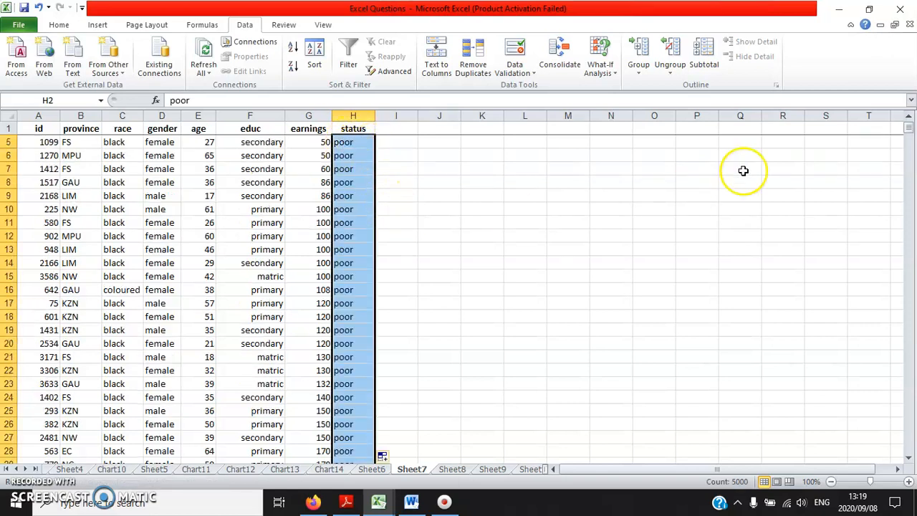
{"action": "scroll", "coordinate": [400, 221], "scroll_direction": "down", "scroll_amount": 20}
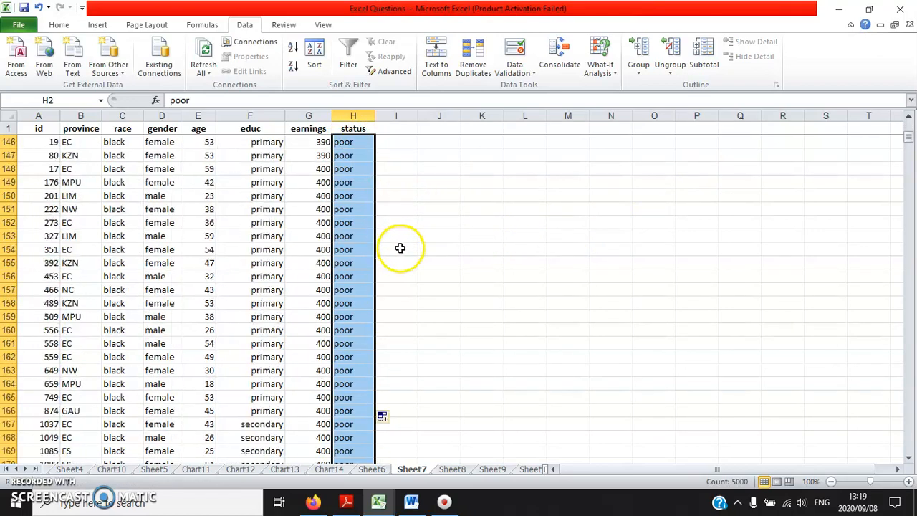
{"action": "left_click_drag", "start_coordinate": [907, 137], "coordinate": [911, 229]}
{"action": "scroll", "coordinate": [435, 313], "scroll_direction": "up", "scroll_amount": 20}
{"action": "scroll", "coordinate": [379, 299], "scroll_direction": "up", "scroll_amount": 4}
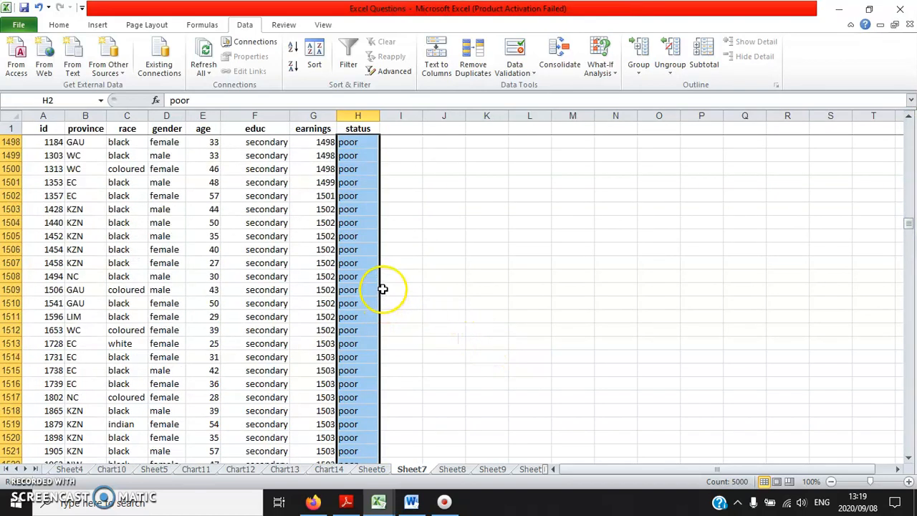
{"action": "left_click", "coordinate": [356, 317]}
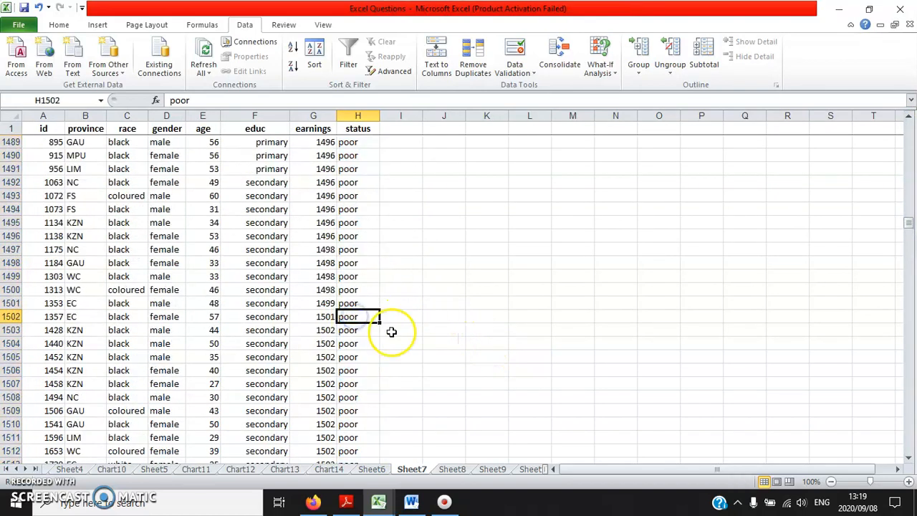
{"action": "left_click", "coordinate": [15, 316]}
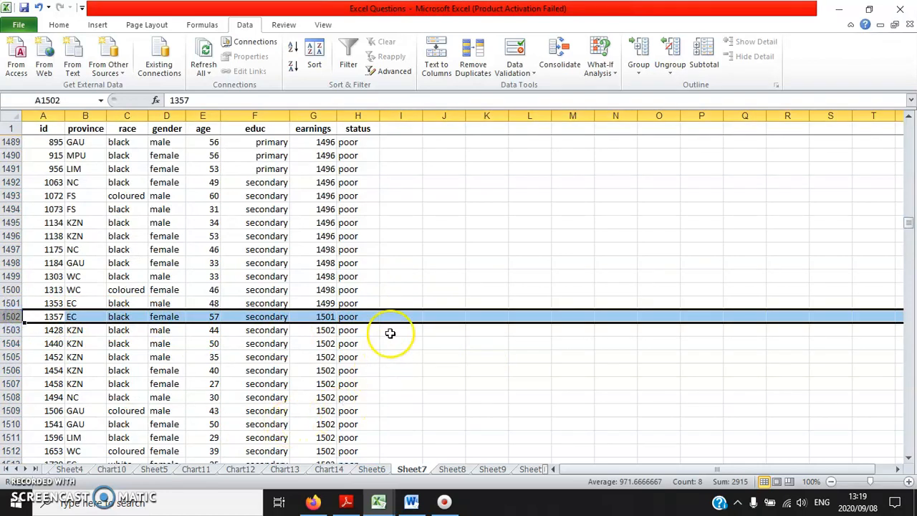
{"action": "left_click", "coordinate": [366, 316]}
{"action": "type", "text": "non-"}
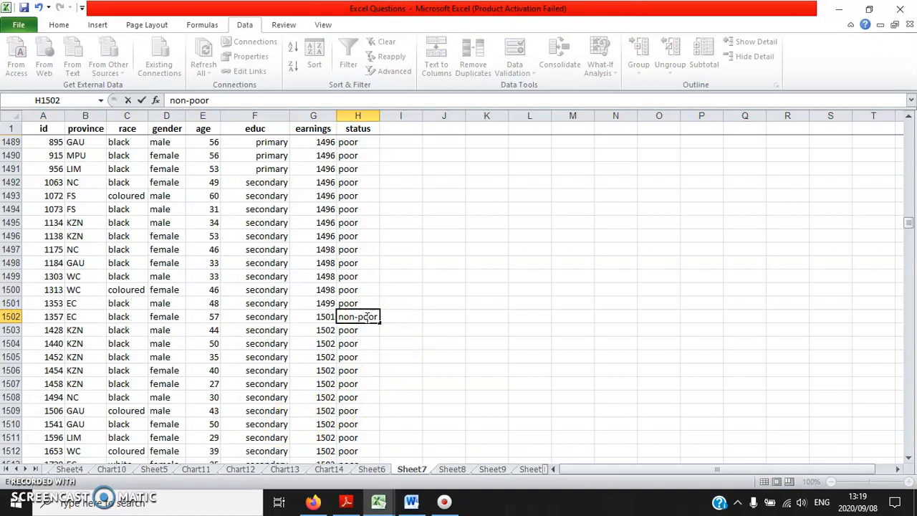
{"action": "key", "text": "Return"}
Step: Fill non-poor from H1502 down to the last record and autofit the width of column H
{"action": "left_click", "coordinate": [366, 317]}
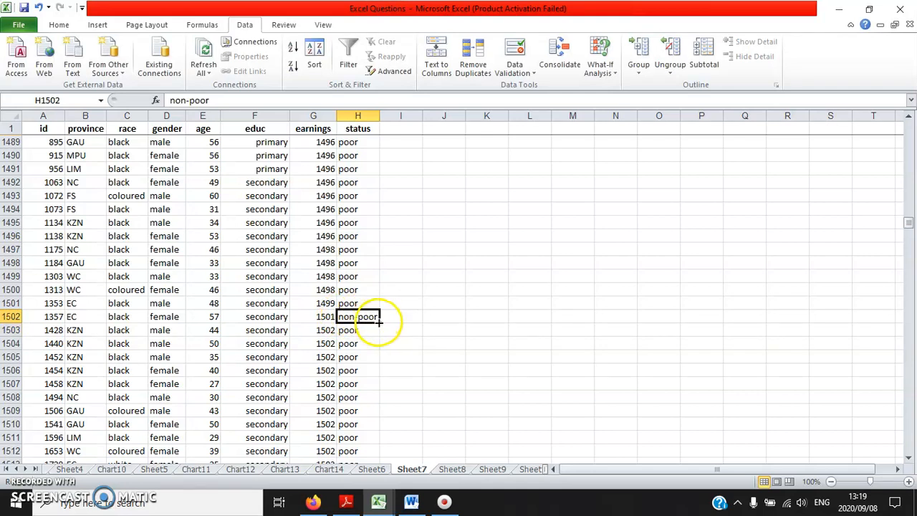
{"action": "double_click", "coordinate": [379, 322]}
{"action": "double_click", "coordinate": [380, 116]}
Step: Check the earnings and status of the last record at the end of the Sheet7 list
{"action": "left_click_drag", "start_coordinate": [910, 223], "coordinate": [892, 447]}
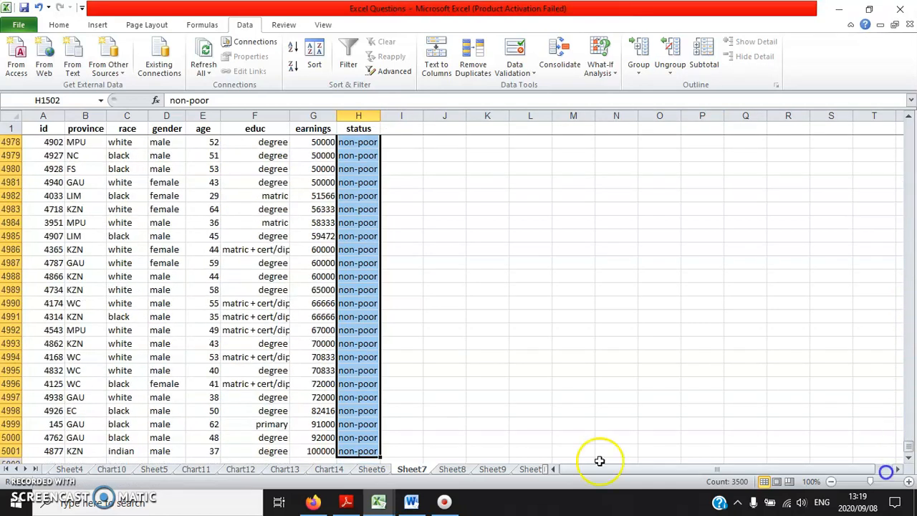
{"action": "left_click", "coordinate": [307, 449]}
{"action": "left_click", "coordinate": [356, 454]}
{"action": "left_click", "coordinate": [315, 449]}
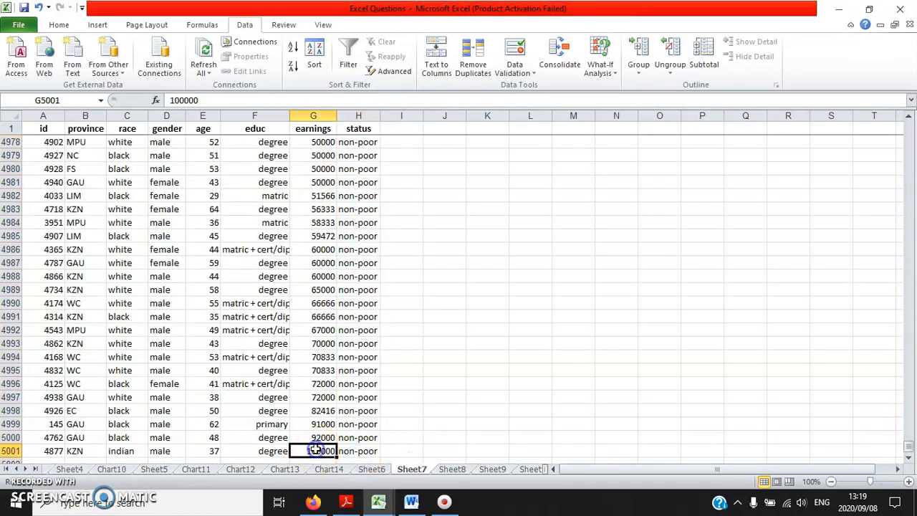
{"action": "left_click", "coordinate": [348, 453]}
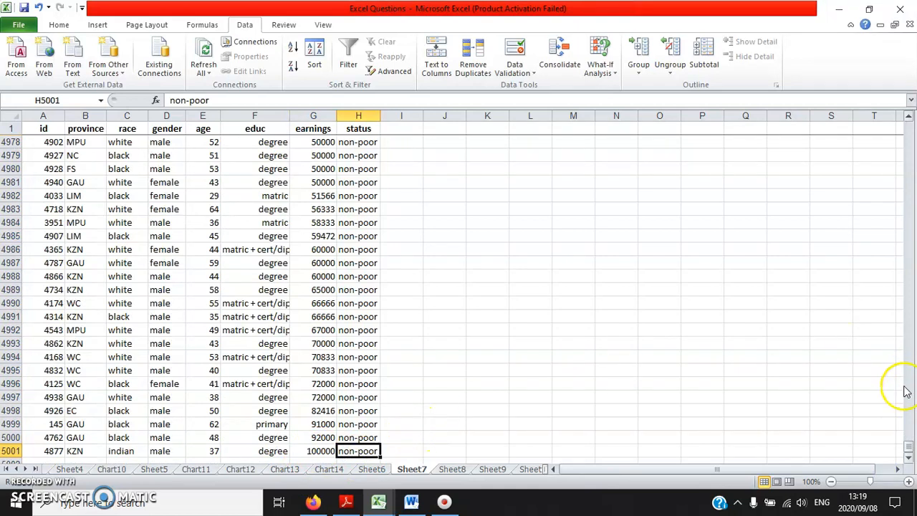
{"action": "left_click_drag", "start_coordinate": [910, 450], "coordinate": [909, 449]}
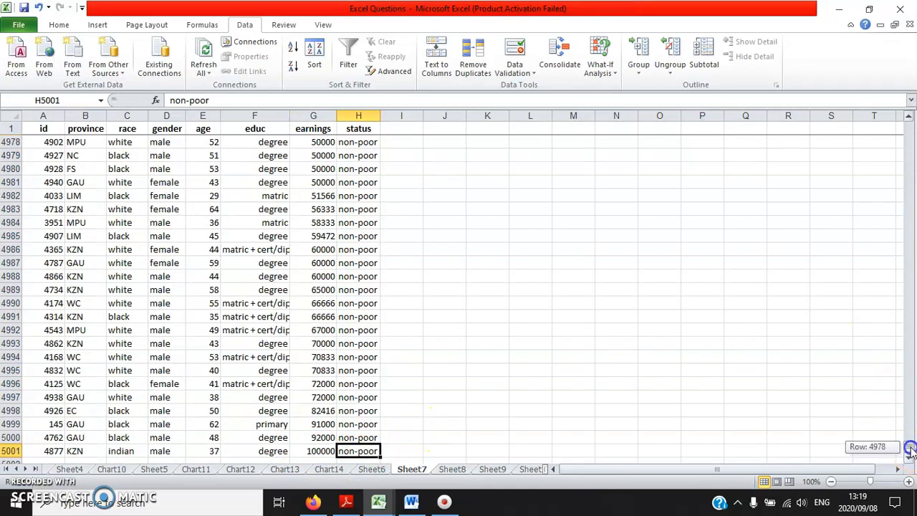
Step: Return to the first Sheet7 record, and switch to Excel.pdf in Adobe Reader to read Questions 8.2 to 8.10 and the example pivot tables
{"action": "left_click_drag", "start_coordinate": [910, 449], "coordinate": [908, 115]}
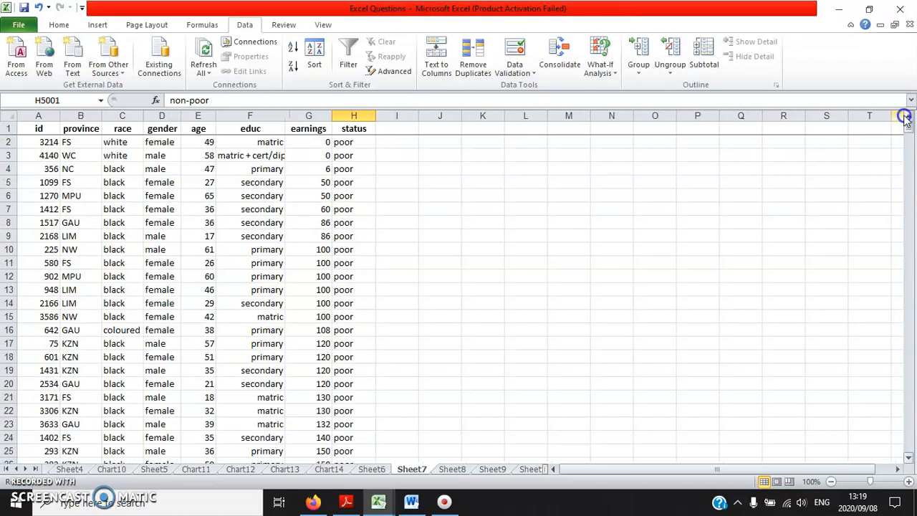
{"action": "left_click", "coordinate": [48, 142]}
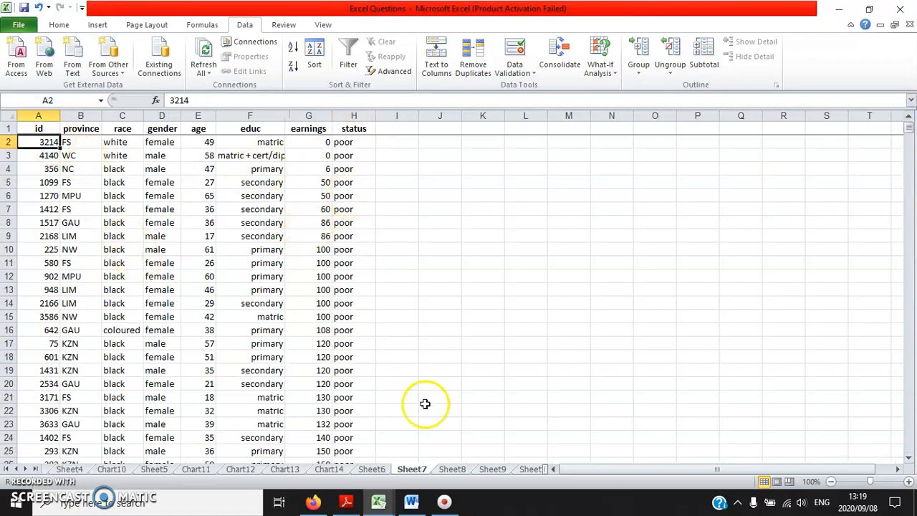
{"action": "left_click", "coordinate": [353, 497]}
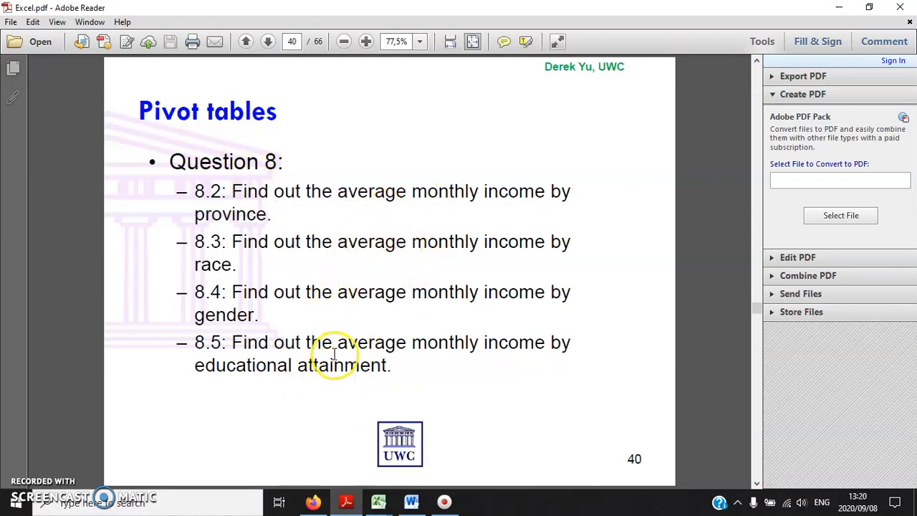
{"action": "scroll", "coordinate": [341, 348], "scroll_direction": "down", "scroll_amount": 2}
{"action": "scroll", "coordinate": [340, 349], "scroll_direction": "up", "scroll_amount": 1}
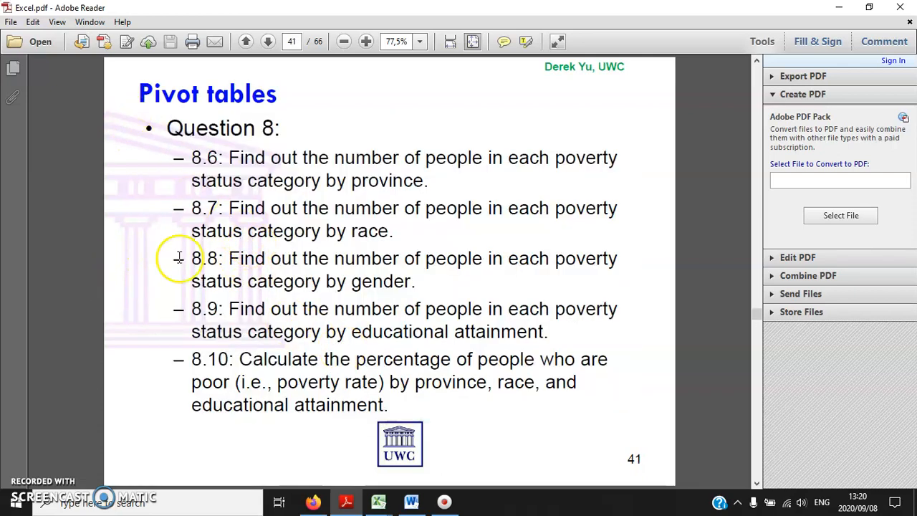
{"action": "scroll", "coordinate": [208, 283], "scroll_direction": "up", "scroll_amount": 1}
{"action": "scroll", "coordinate": [270, 310], "scroll_direction": "down", "scroll_amount": 1}
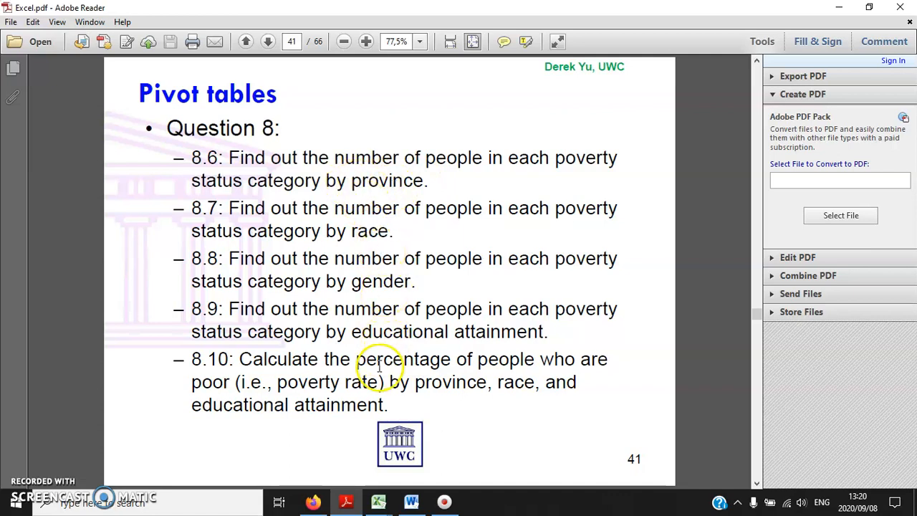
{"action": "scroll", "coordinate": [379, 367], "scroll_direction": "down", "scroll_amount": 2}
{"action": "scroll", "coordinate": [351, 286], "scroll_direction": "up", "scroll_amount": 1}
{"action": "scroll", "coordinate": [320, 203], "scroll_direction": "down", "scroll_amount": 1}
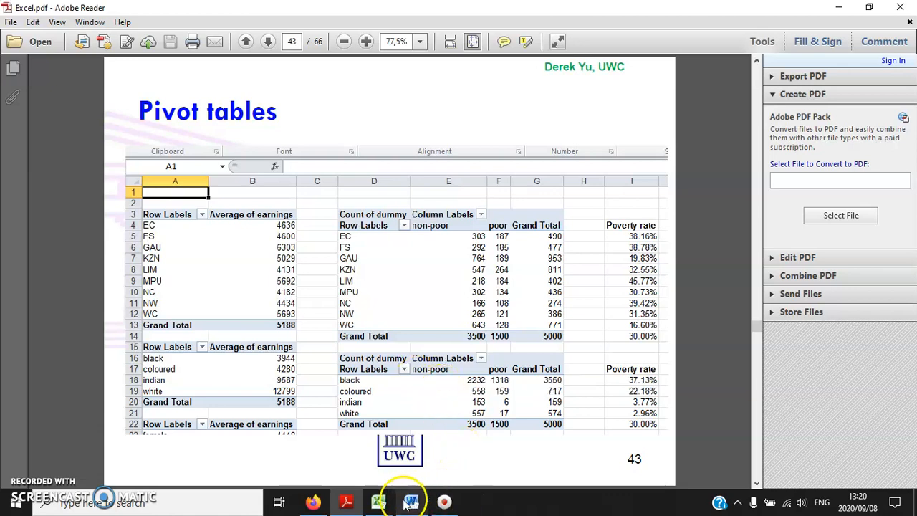
Step: Switch back to Excel and create a pivot table from Sheet7 range A1:H5001 on a new worksheet
{"action": "left_click", "coordinate": [379, 501]}
{"action": "left_click", "coordinate": [303, 430]}
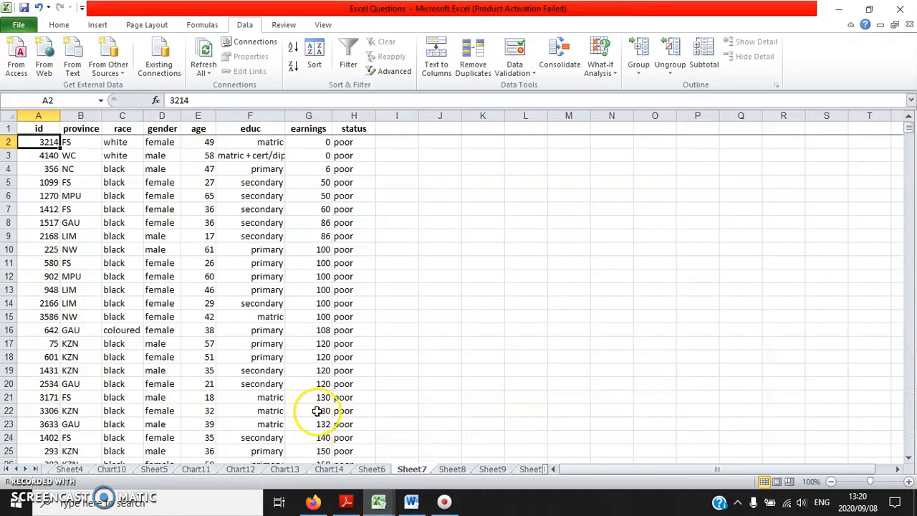
{"action": "left_click", "coordinate": [210, 223]}
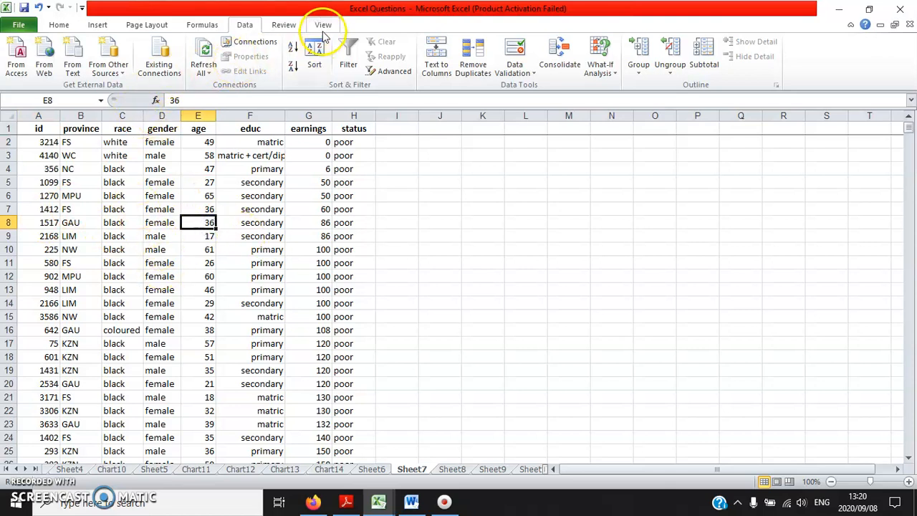
{"action": "left_click", "coordinate": [97, 25]}
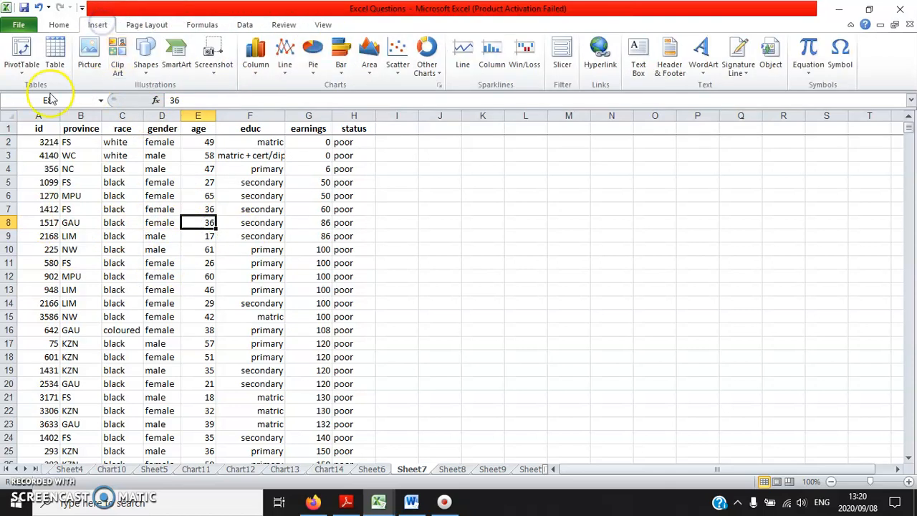
{"action": "left_click", "coordinate": [26, 57]}
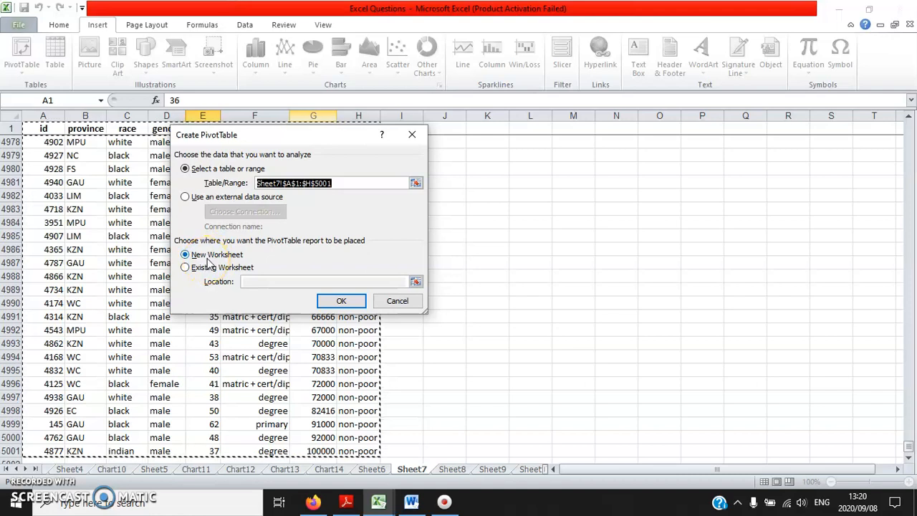
{"action": "left_click", "coordinate": [342, 300]}
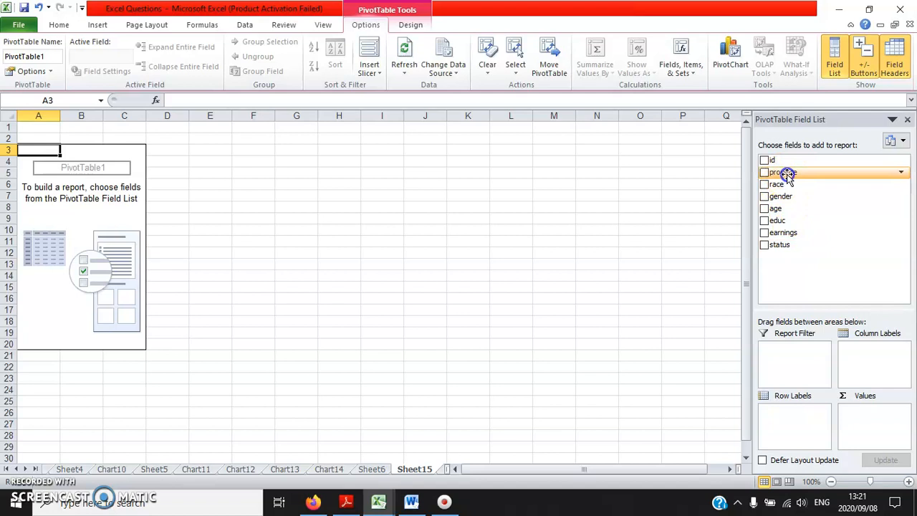
Step: Build the pivot table with province as row labels and earnings as values, summarized by Average
{"action": "left_click_drag", "start_coordinate": [786, 174], "coordinate": [784, 422]}
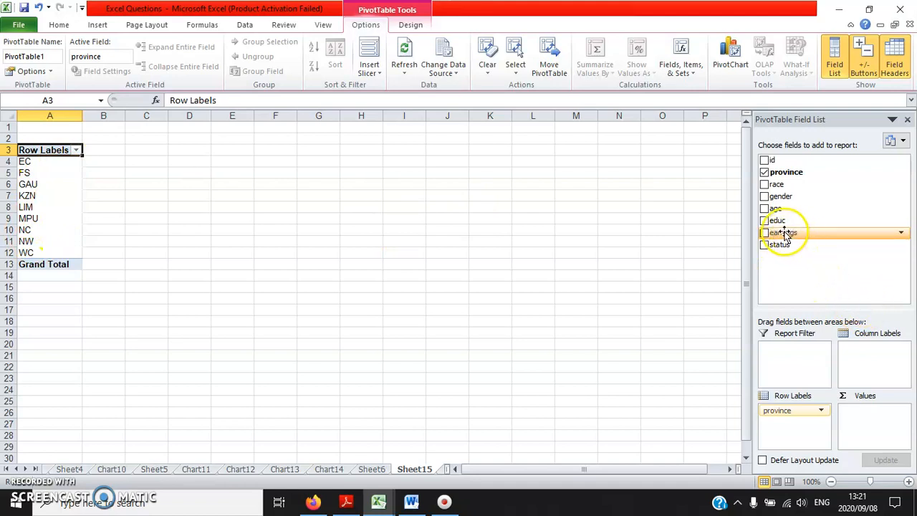
{"action": "left_click_drag", "start_coordinate": [786, 235], "coordinate": [866, 422]}
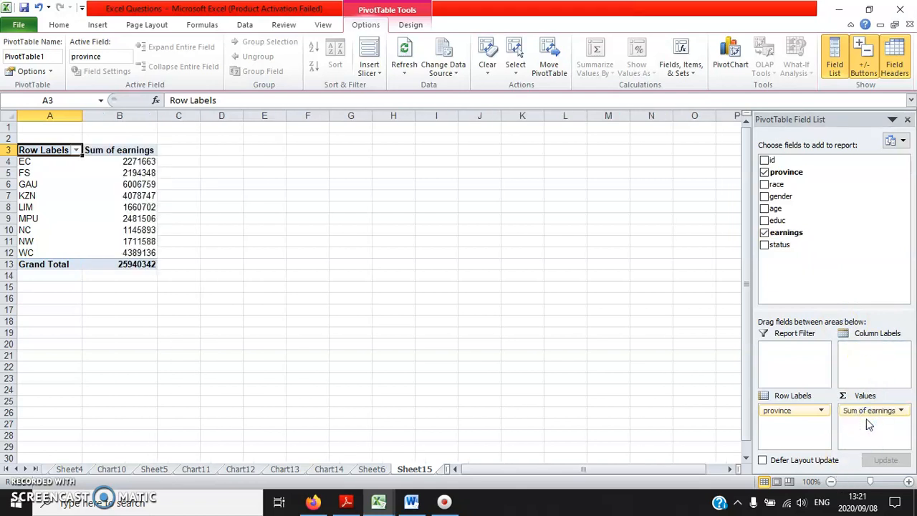
{"action": "left_click", "coordinate": [895, 416]}
{"action": "left_click", "coordinate": [902, 411]}
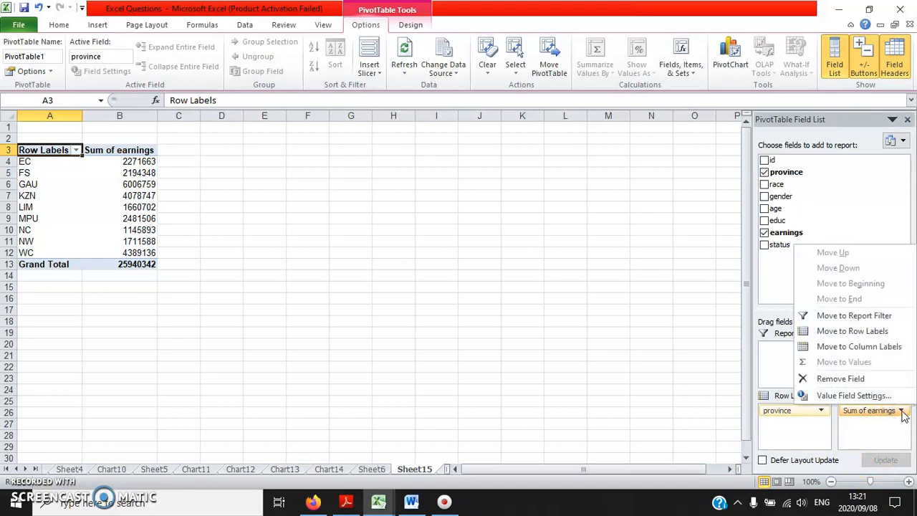
{"action": "left_click", "coordinate": [867, 400]}
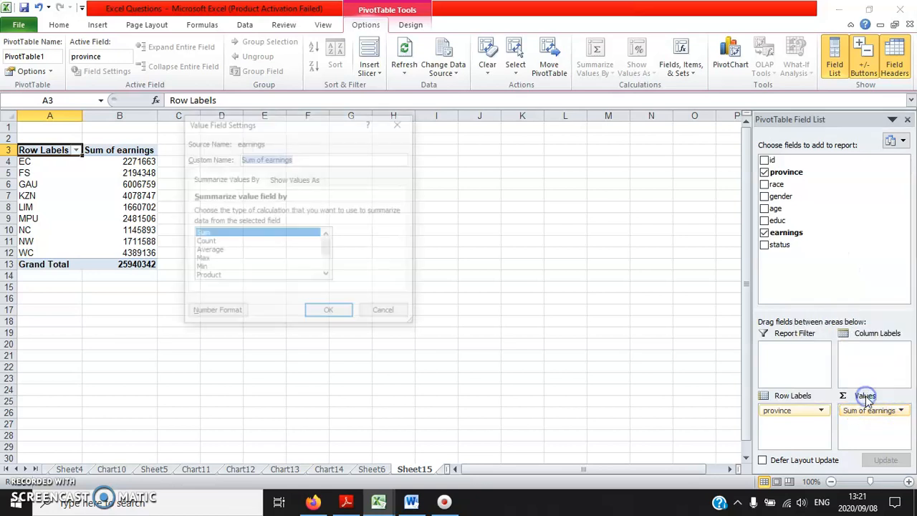
{"action": "left_click", "coordinate": [207, 251]}
{"action": "left_click", "coordinate": [330, 312]}
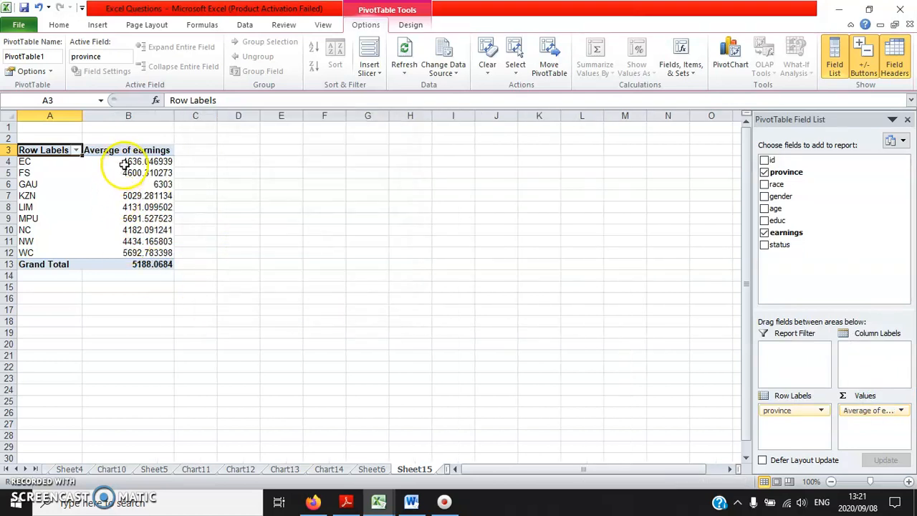
Step: Format the average earnings by province in B4:B13 as whole numbers without decimals
{"action": "left_click", "coordinate": [126, 163]}
{"action": "left_click", "coordinate": [58, 24]}
{"action": "left_click_drag", "start_coordinate": [133, 262], "coordinate": [157, 162]}
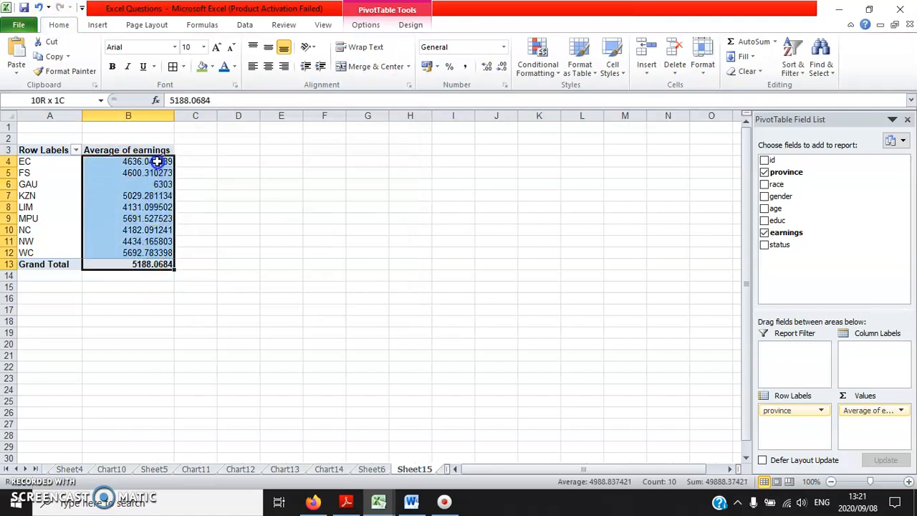
{"action": "left_click", "coordinate": [502, 67]}
{"action": "left_click", "coordinate": [503, 69]}
{"action": "left_click", "coordinate": [502, 69]}
{"action": "left_click", "coordinate": [503, 70]}
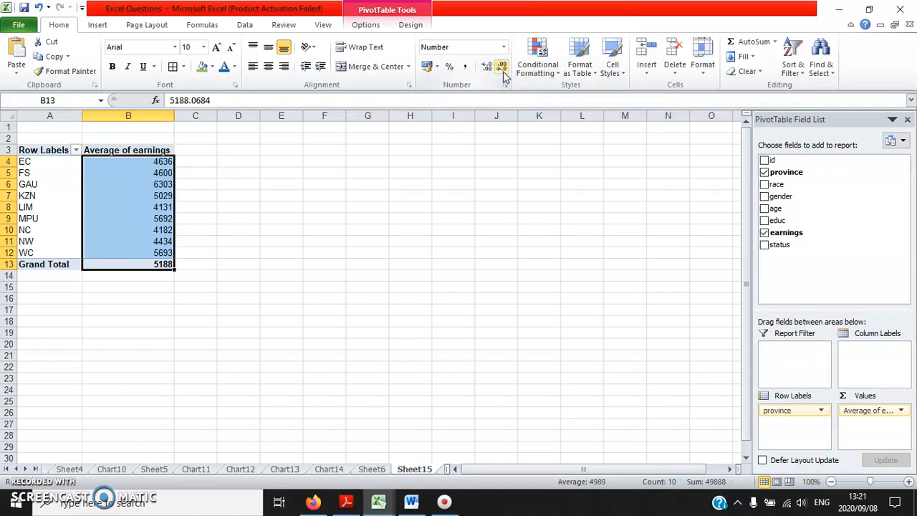
{"action": "left_click", "coordinate": [493, 70]}
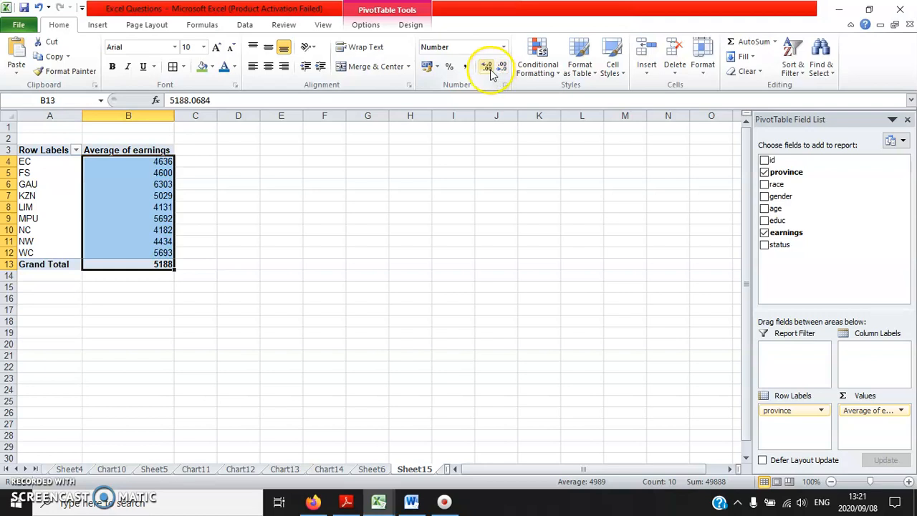
{"action": "left_click", "coordinate": [51, 287]}
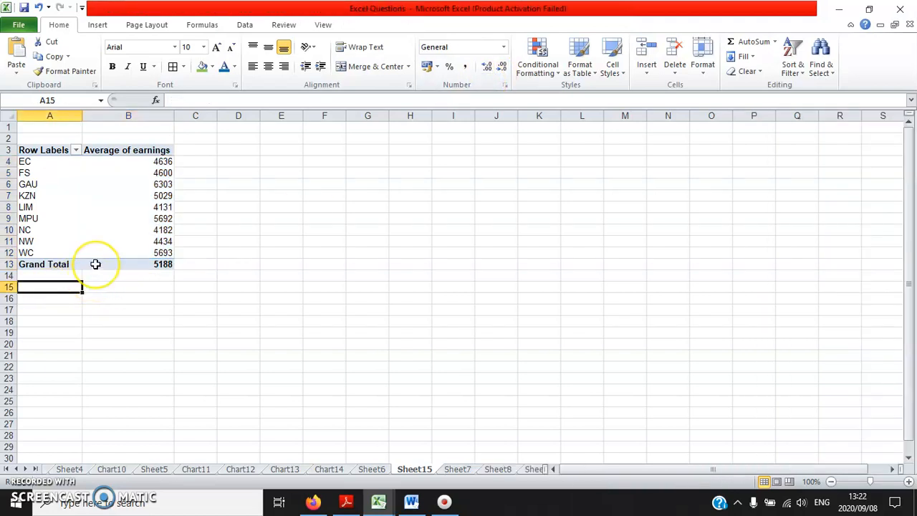
Step: Create a second pivot table from Sheet7 range A1:H5001 and place it on the existing Sheet15 at cell A15
{"action": "left_click", "coordinate": [454, 471]}
{"action": "left_click", "coordinate": [101, 207]}
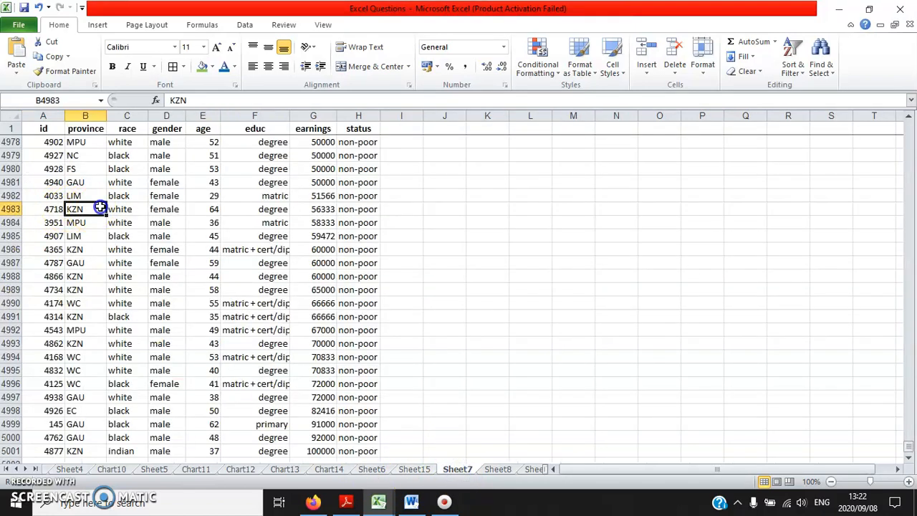
{"action": "left_click", "coordinate": [128, 233]}
{"action": "left_click", "coordinate": [129, 201]}
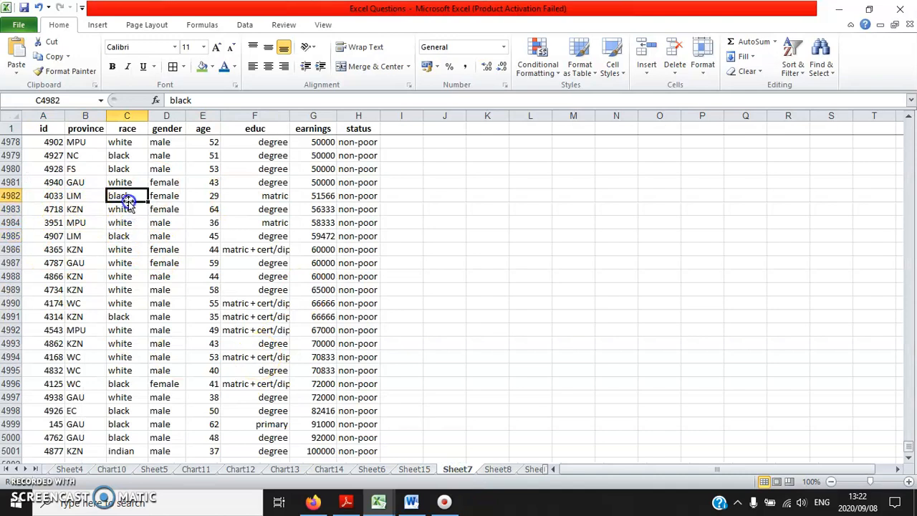
{"action": "left_click", "coordinate": [96, 24]}
{"action": "left_click", "coordinate": [21, 52]}
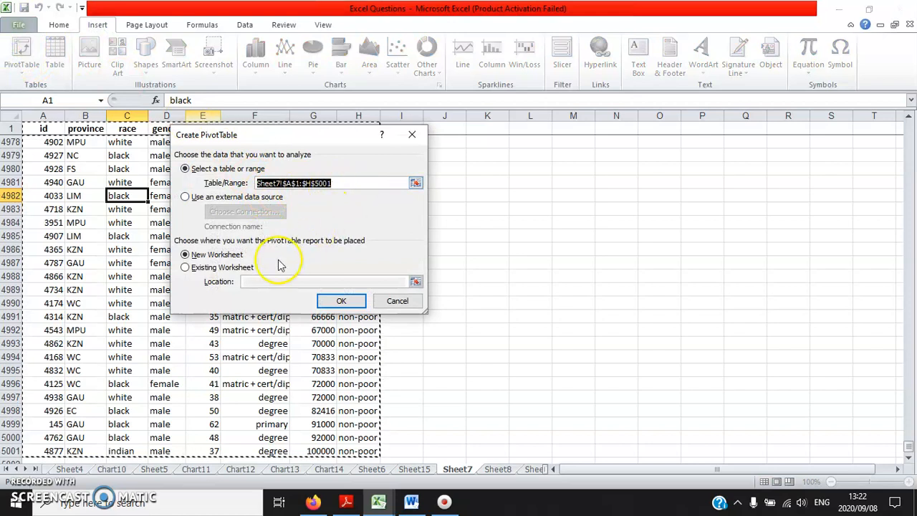
{"action": "left_click", "coordinate": [199, 269]}
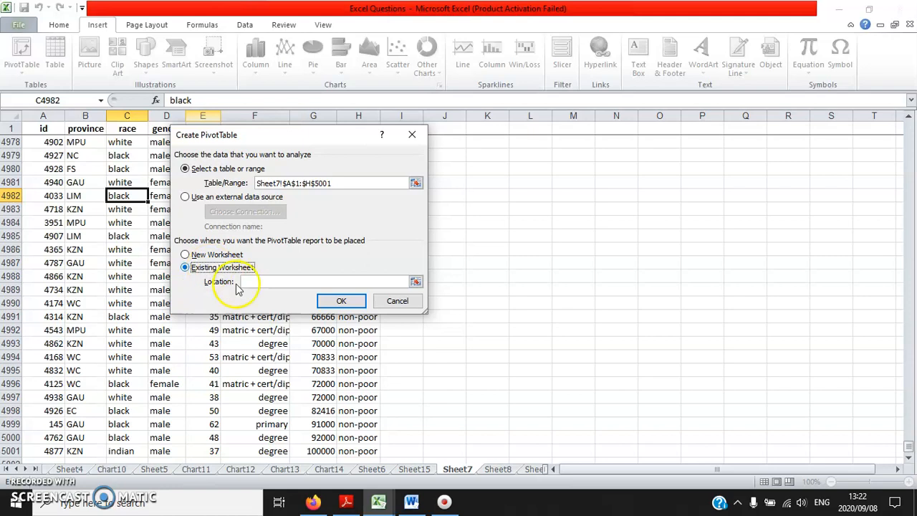
{"action": "left_click", "coordinate": [258, 281]}
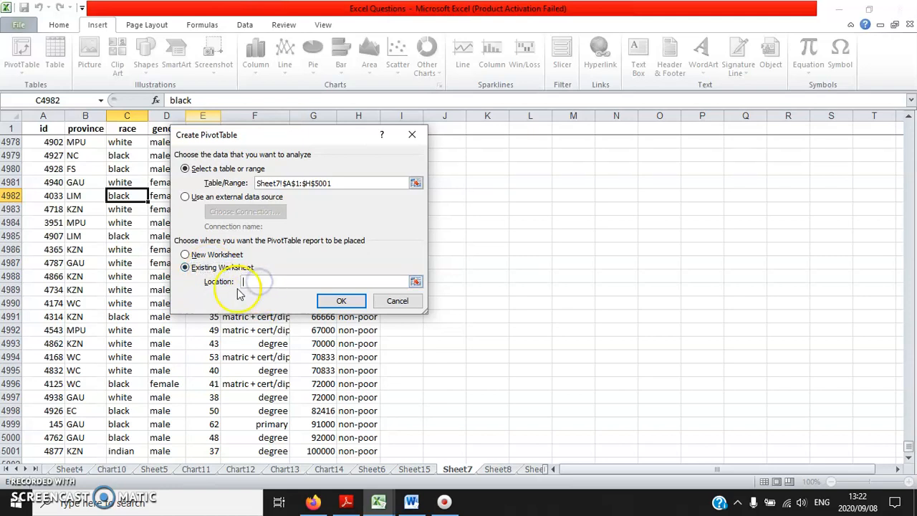
{"action": "left_click", "coordinate": [415, 470]}
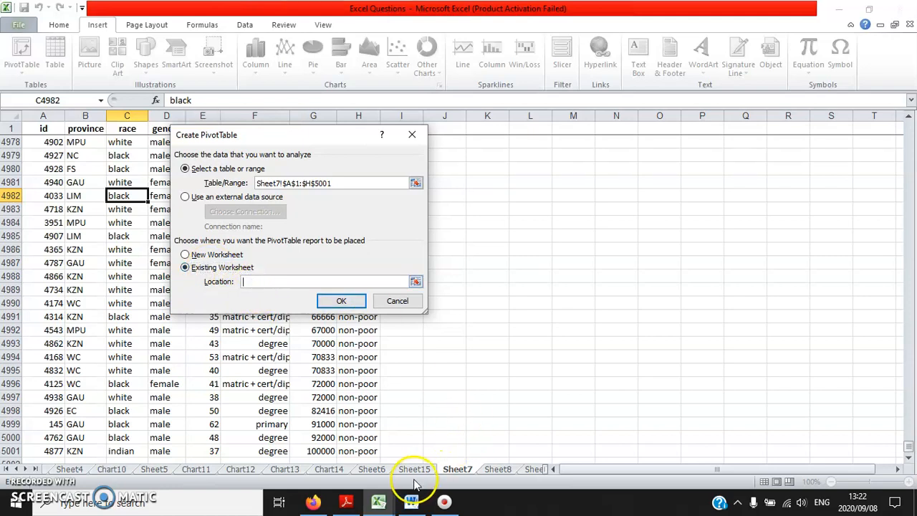
{"action": "left_click", "coordinate": [416, 470]}
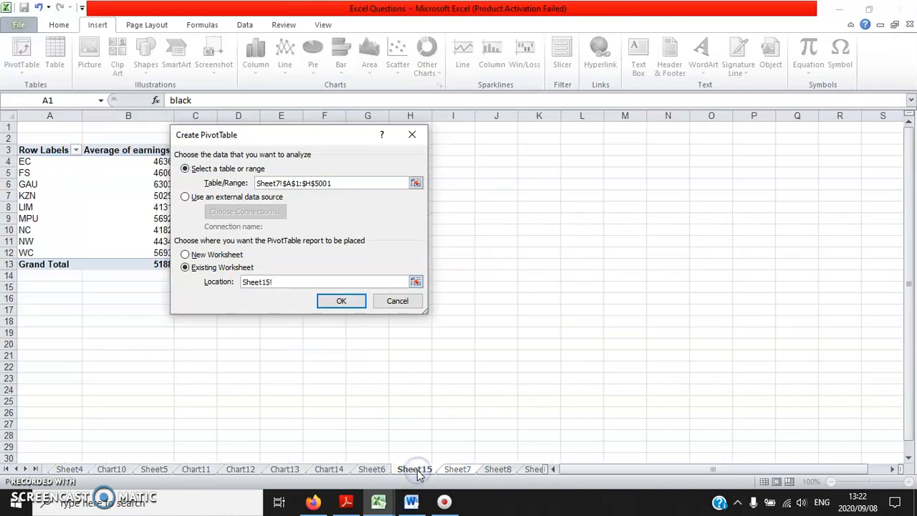
{"action": "left_click", "coordinate": [46, 286]}
{"action": "left_click", "coordinate": [334, 296]}
{"action": "left_click", "coordinate": [57, 285]}
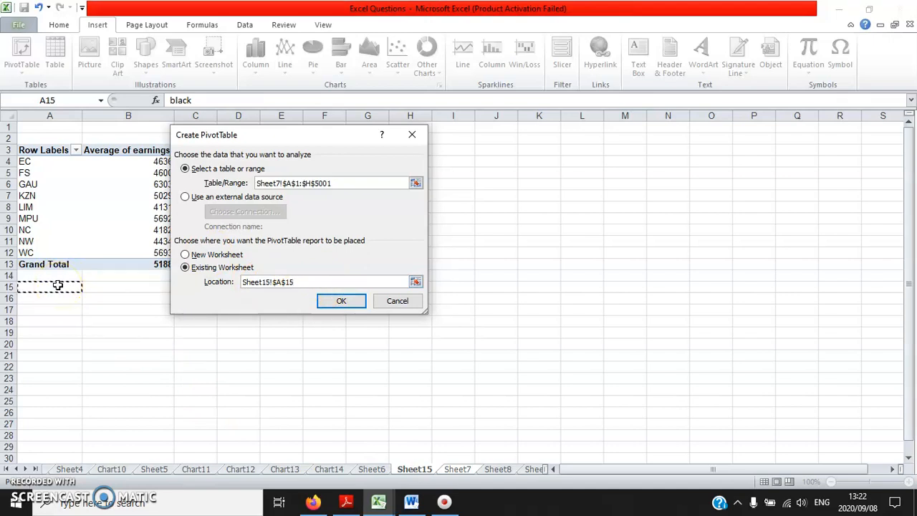
{"action": "left_click", "coordinate": [337, 301]}
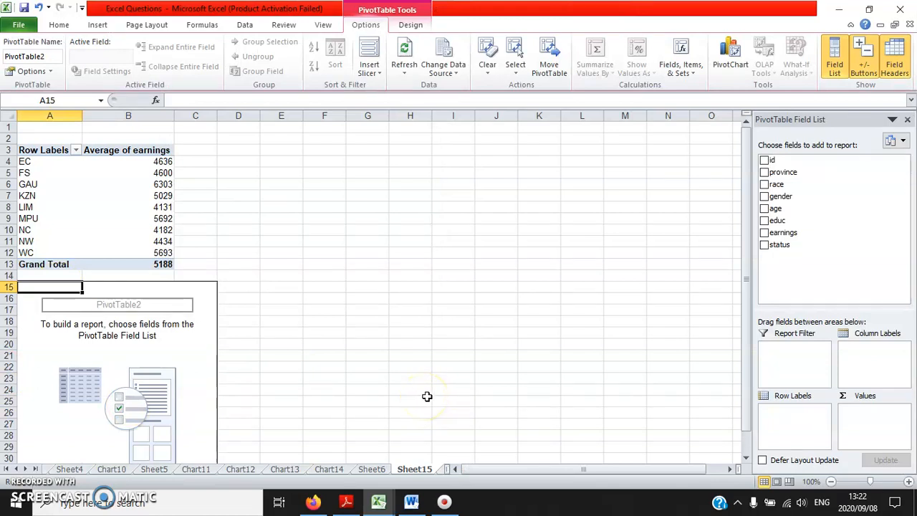
Step: Set race as row labels and earnings as values in the second pivot table, summarized by Average
{"action": "left_click_drag", "start_coordinate": [776, 184], "coordinate": [795, 429]}
{"action": "left_click_drag", "start_coordinate": [781, 233], "coordinate": [881, 412]}
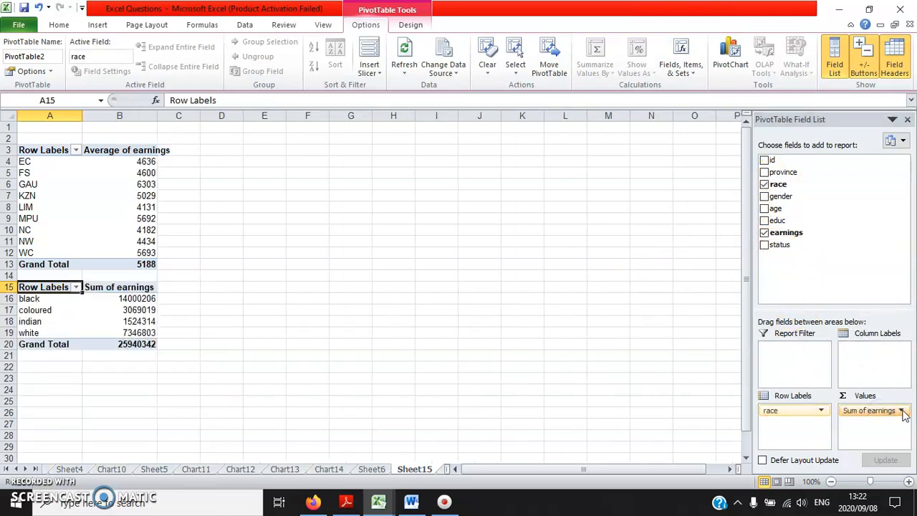
{"action": "left_click", "coordinate": [879, 421]}
{"action": "left_click", "coordinate": [902, 410]}
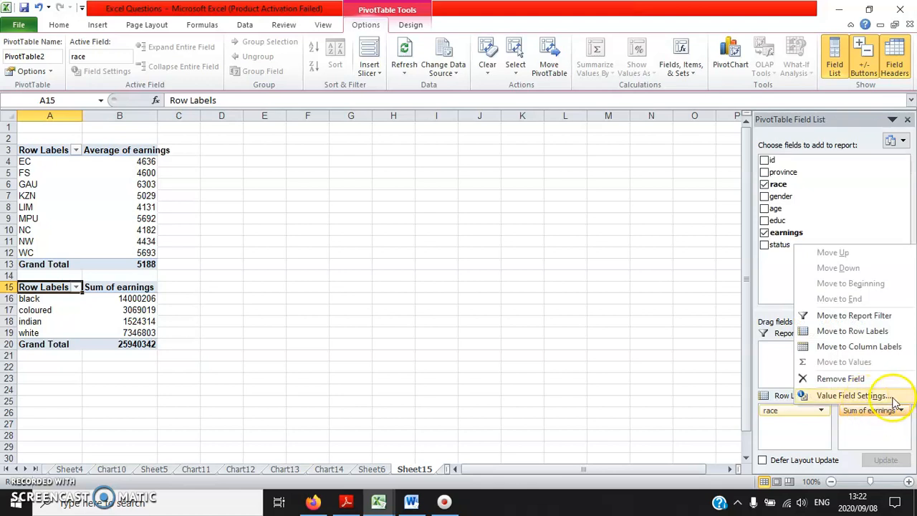
{"action": "left_click", "coordinate": [847, 396]}
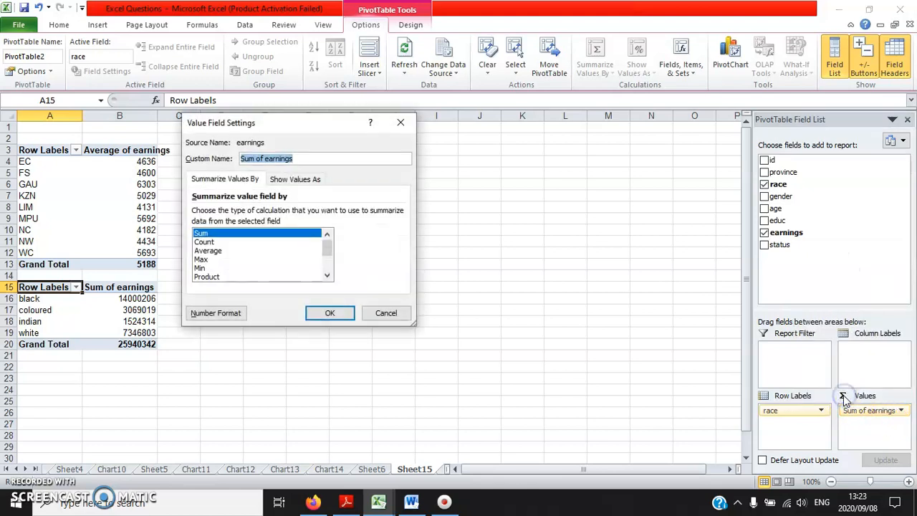
{"action": "left_click", "coordinate": [209, 251]}
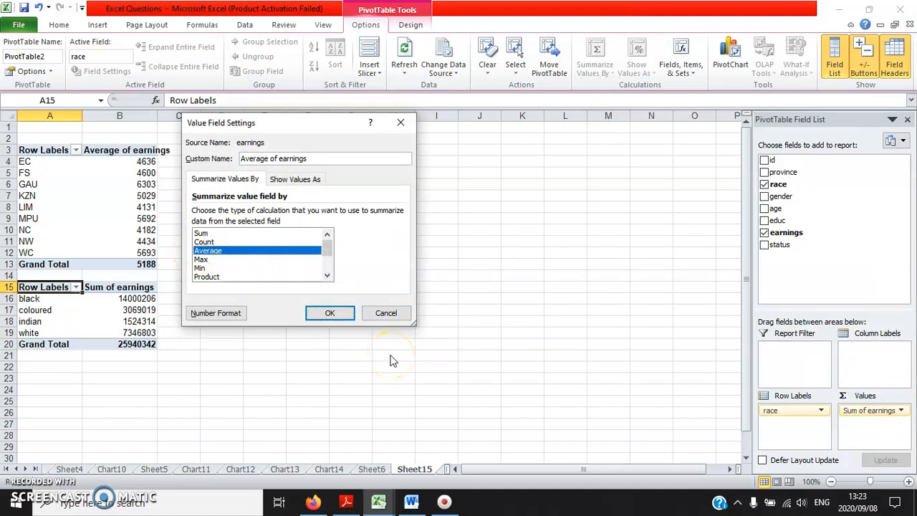
{"action": "left_click", "coordinate": [338, 318]}
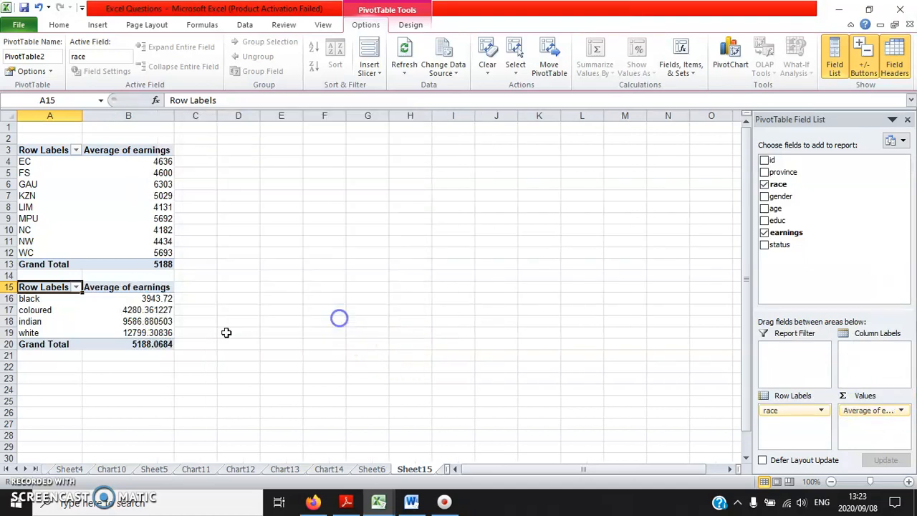
Step: Format the average earnings by race in B16:B20 as whole numbers without decimals
{"action": "left_click_drag", "start_coordinate": [148, 345], "coordinate": [151, 299]}
{"action": "left_click", "coordinate": [58, 24]}
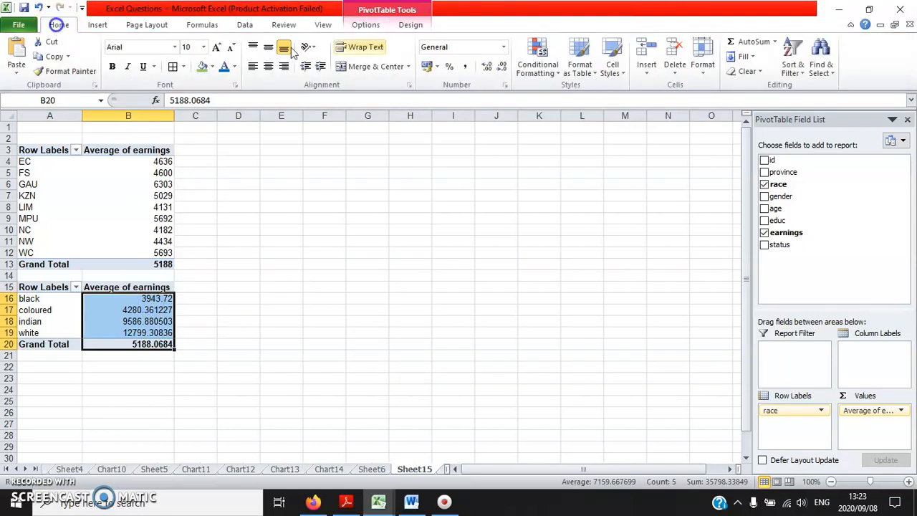
{"action": "left_click", "coordinate": [499, 67]}
{"action": "left_click", "coordinate": [500, 67]}
{"action": "left_click", "coordinate": [500, 67]}
{"action": "left_click", "coordinate": [499, 67]}
{"action": "left_click", "coordinate": [499, 67]}
{"action": "left_click", "coordinate": [499, 67]}
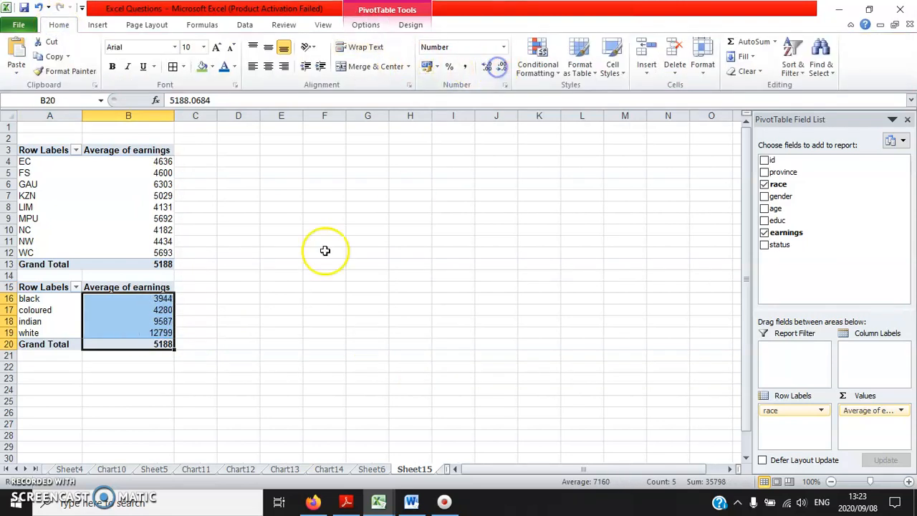
Step: Create a third pivot table from Sheet7 range A1:H5001 and place it on the existing Sheet15 at cell A22
{"action": "left_click", "coordinate": [59, 365]}
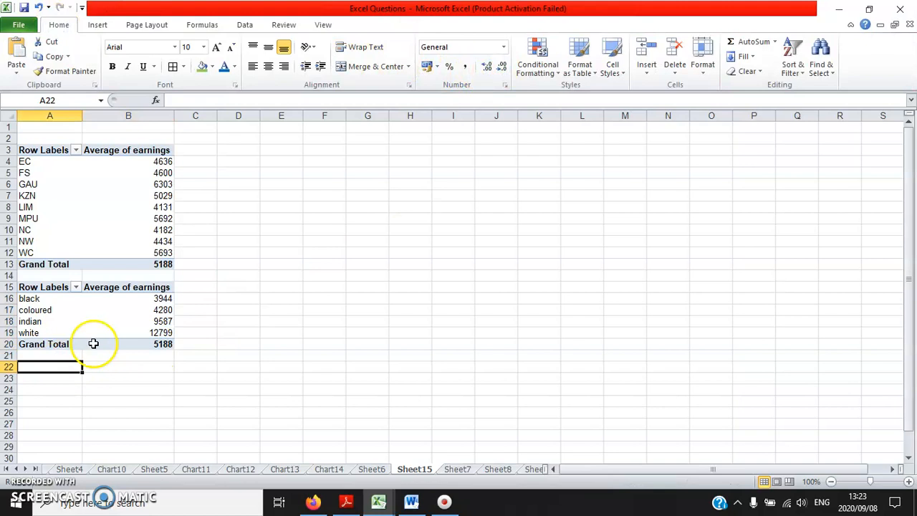
{"action": "left_click", "coordinate": [457, 468]}
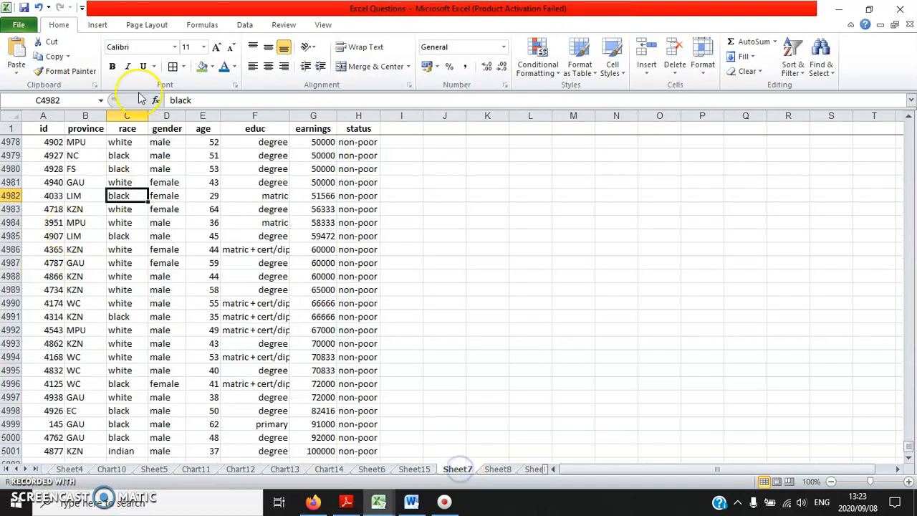
{"action": "left_click", "coordinate": [98, 24]}
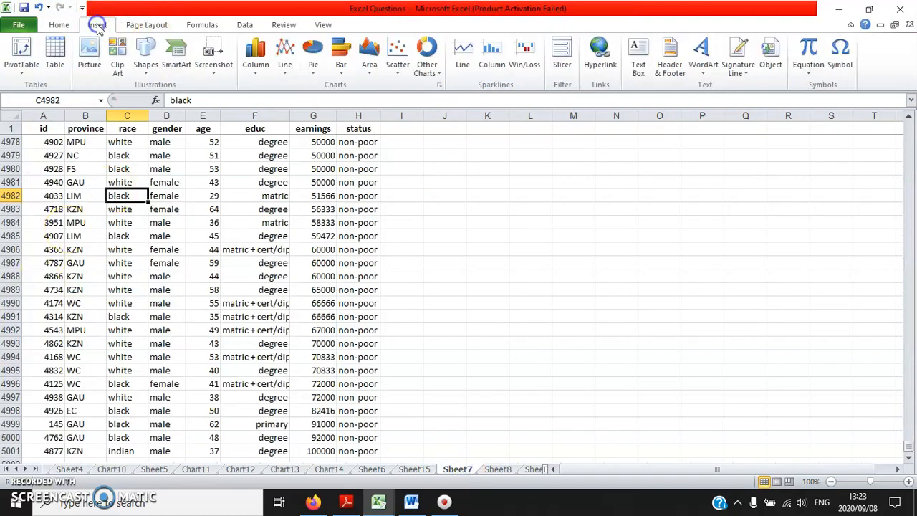
{"action": "left_click", "coordinate": [23, 54]}
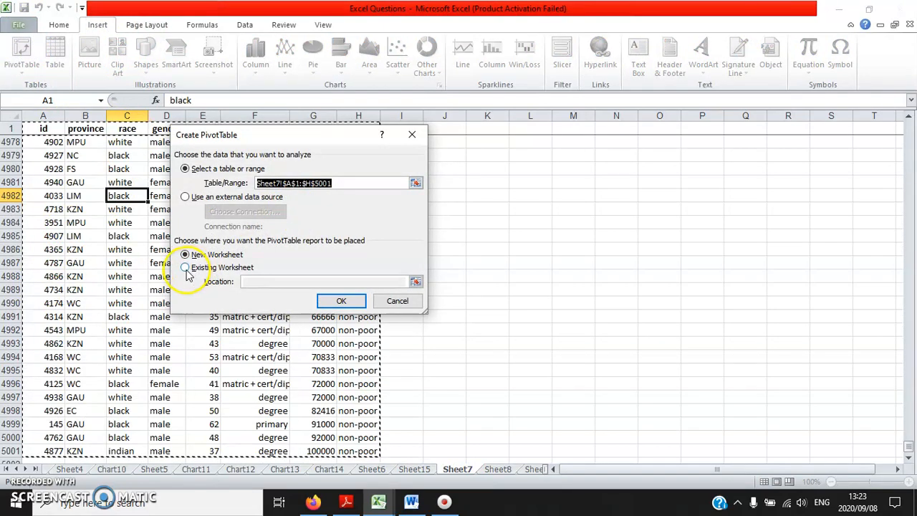
{"action": "left_click", "coordinate": [186, 269]}
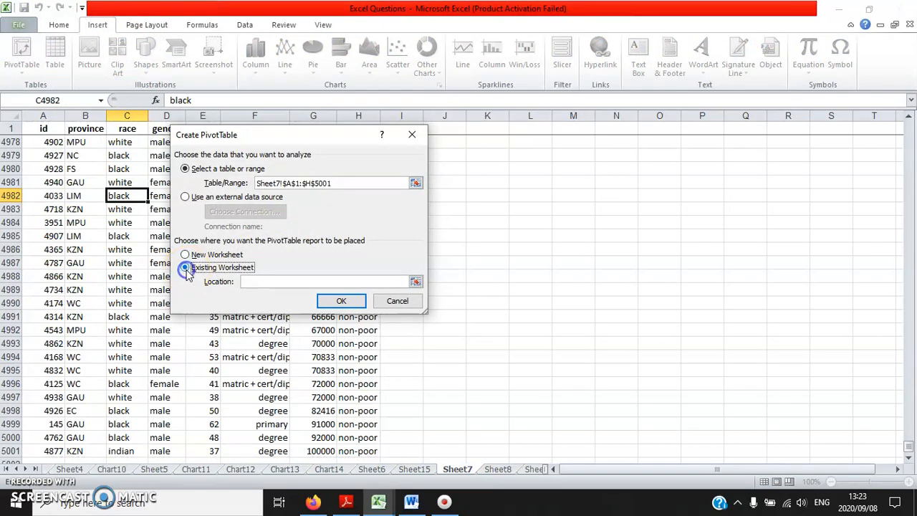
{"action": "left_click", "coordinate": [244, 282]}
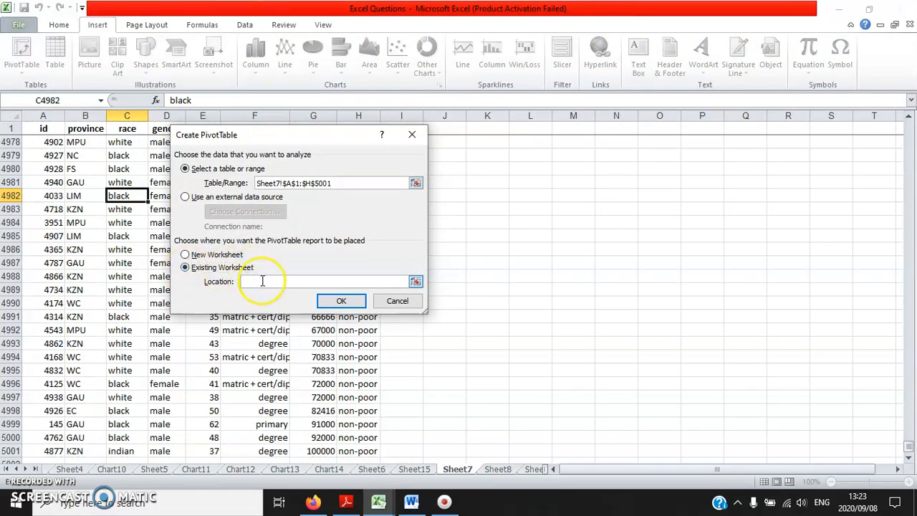
{"action": "left_click", "coordinate": [413, 470]}
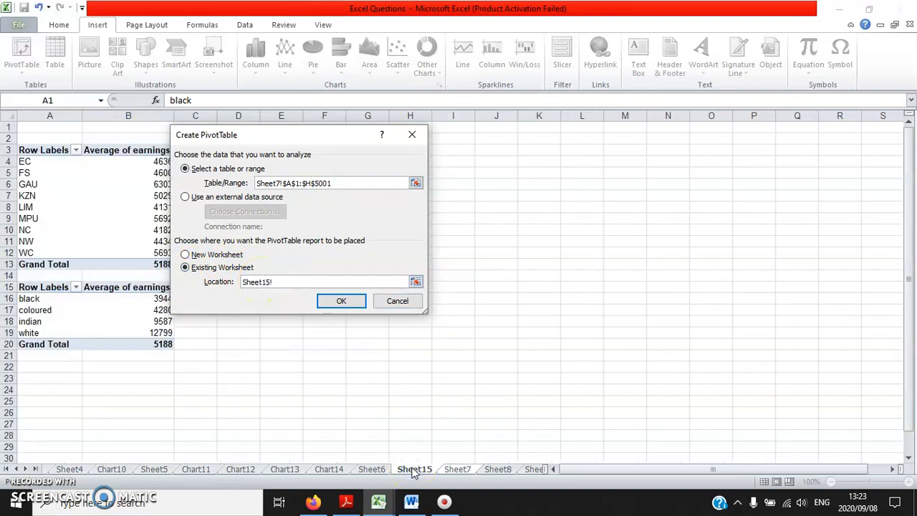
{"action": "left_click", "coordinate": [282, 282]}
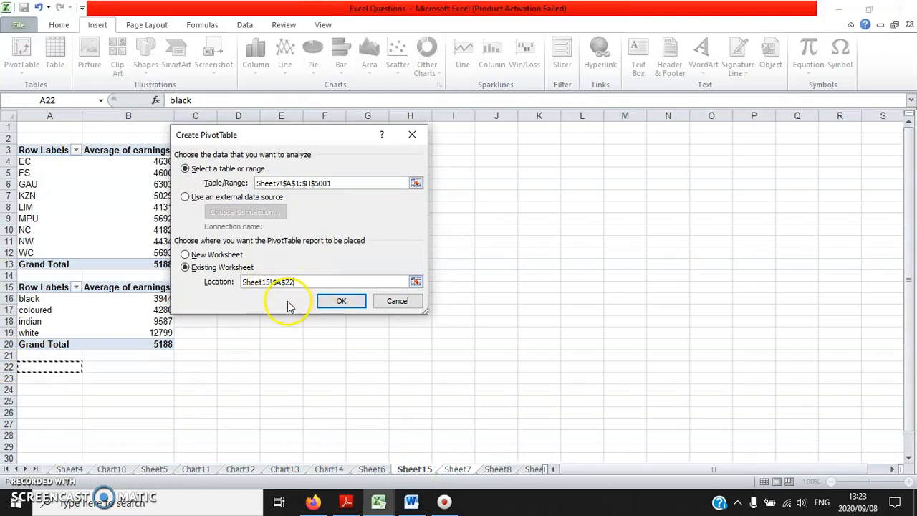
{"action": "left_click", "coordinate": [341, 301]}
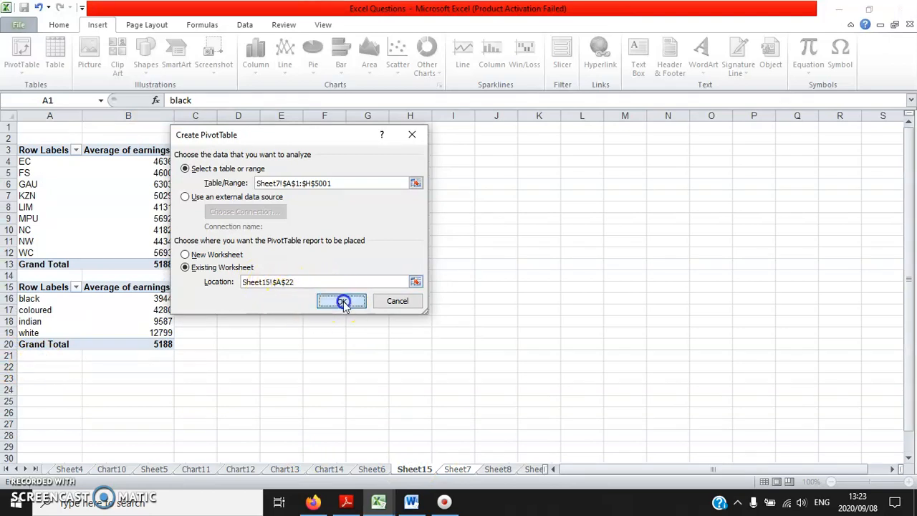
Step: Set gender as row labels and earnings as values in the third pivot table, summarized by Average
{"action": "left_click_drag", "start_coordinate": [788, 199], "coordinate": [784, 419]}
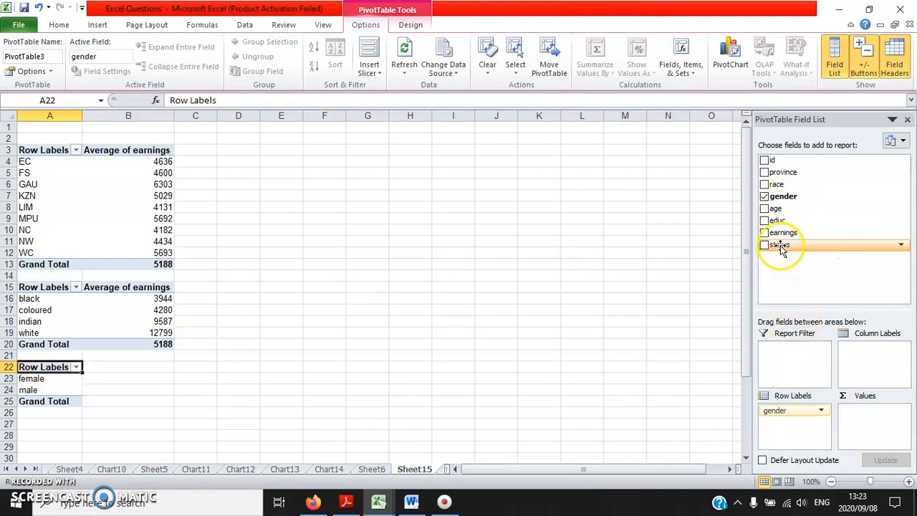
{"action": "left_click_drag", "start_coordinate": [782, 234], "coordinate": [876, 415]}
{"action": "left_click", "coordinate": [900, 410]}
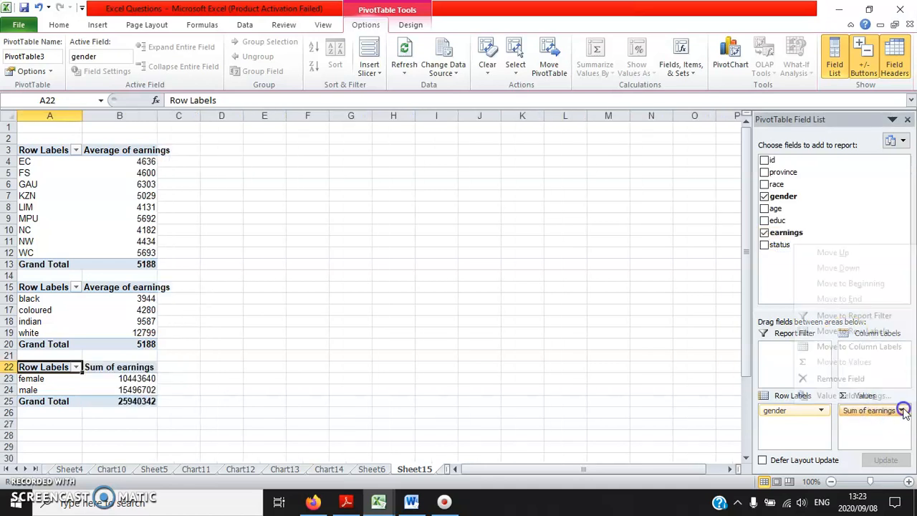
{"action": "left_click", "coordinate": [859, 397]}
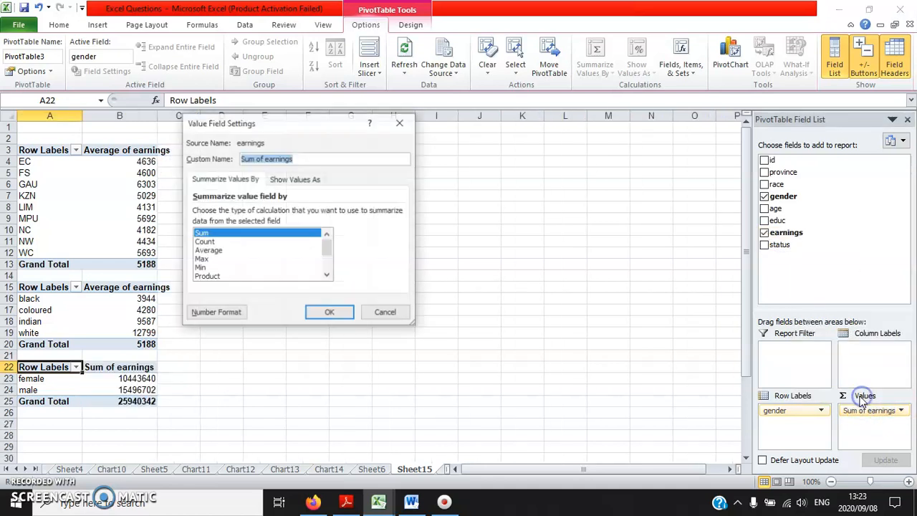
{"action": "left_click", "coordinate": [211, 250]}
{"action": "left_click", "coordinate": [331, 314]}
Step: Format the average earnings by gender in B23:B25 as whole numbers without decimals
{"action": "left_click_drag", "start_coordinate": [144, 401], "coordinate": [145, 378]}
{"action": "left_click", "coordinate": [60, 26]}
{"action": "left_click", "coordinate": [502, 67]}
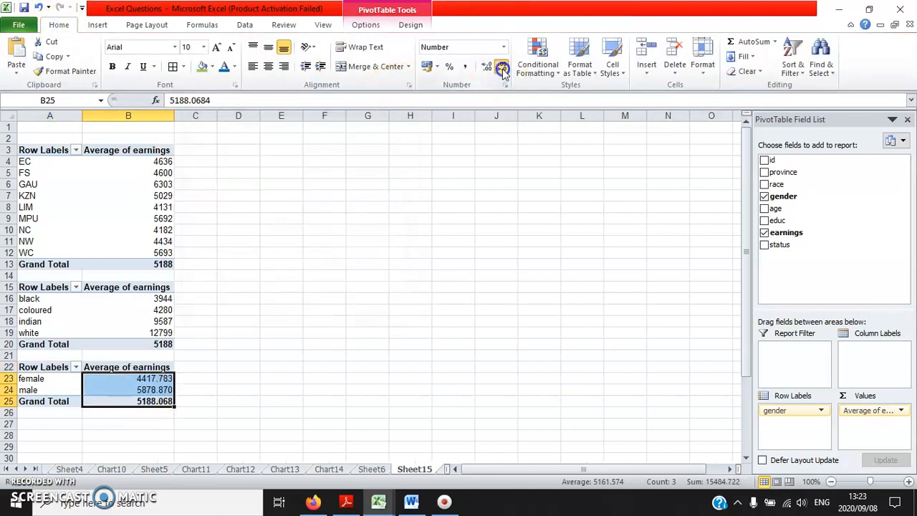
Step: Create a fourth pivot table from Sheet7 range A1:H5001 and place it on the existing Sheet15 at cell A27
{"action": "left_click", "coordinate": [59, 423]}
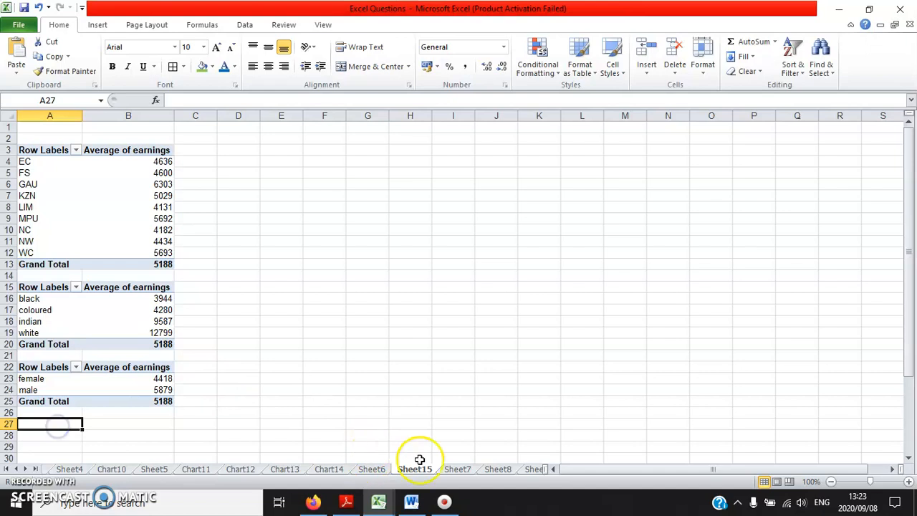
{"action": "left_click", "coordinate": [457, 469]}
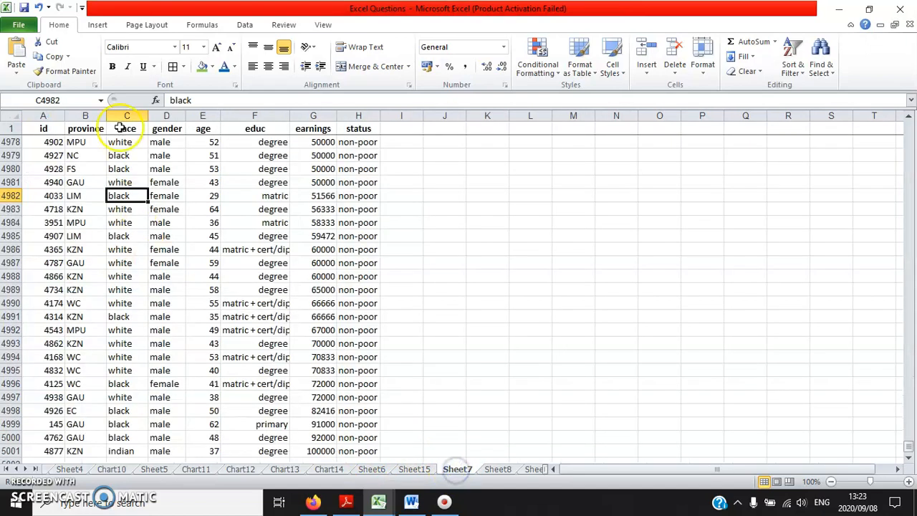
{"action": "left_click", "coordinate": [98, 25]}
{"action": "left_click", "coordinate": [22, 52]}
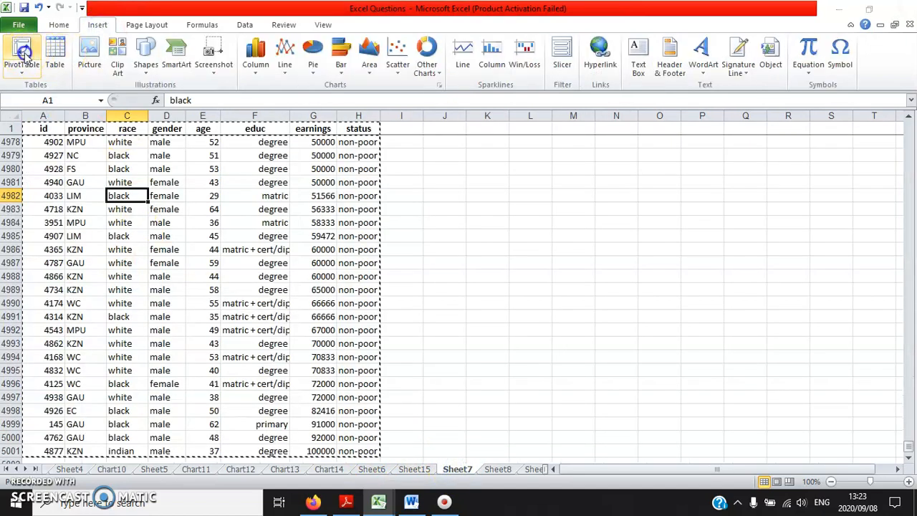
{"action": "left_click", "coordinate": [215, 267]}
{"action": "left_click", "coordinate": [254, 282]}
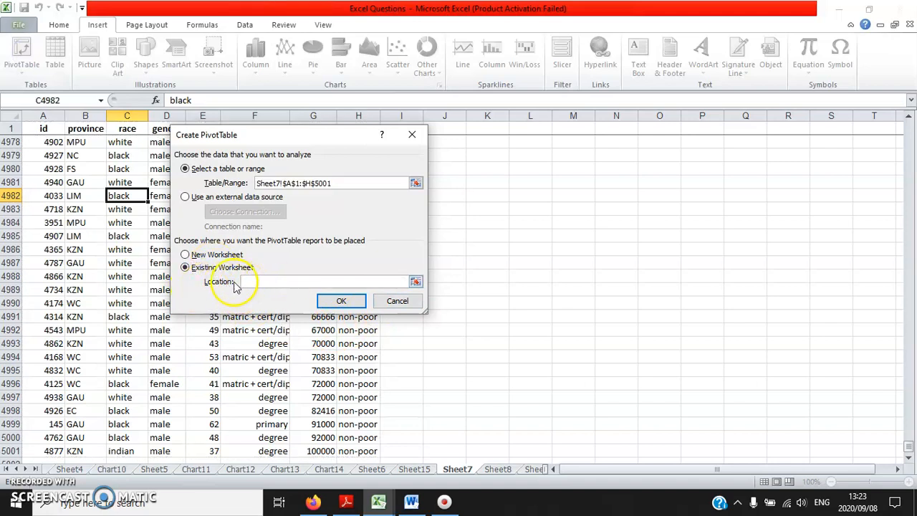
{"action": "left_click", "coordinate": [423, 467]}
{"action": "left_click", "coordinate": [72, 423]}
{"action": "left_click", "coordinate": [341, 301]}
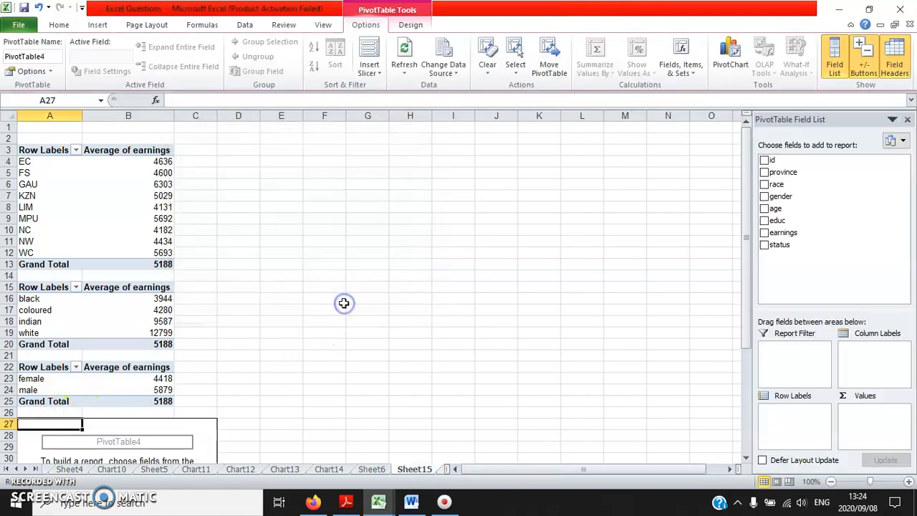
Step: Set educ as row labels and earnings as values in the fourth pivot table, summarized by Average
{"action": "left_click_drag", "start_coordinate": [777, 219], "coordinate": [787, 409]}
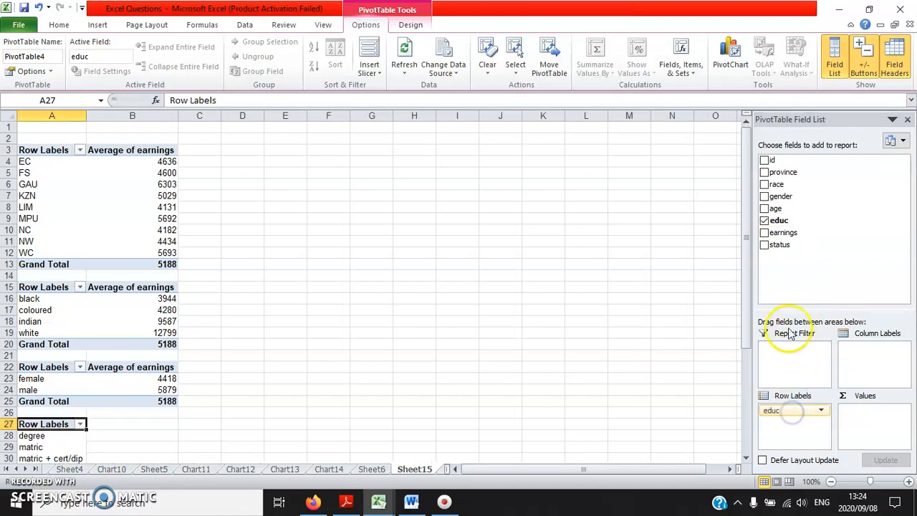
{"action": "left_click_drag", "start_coordinate": [783, 232], "coordinate": [874, 411]}
{"action": "left_click", "coordinate": [901, 411]}
{"action": "left_click", "coordinate": [809, 394]}
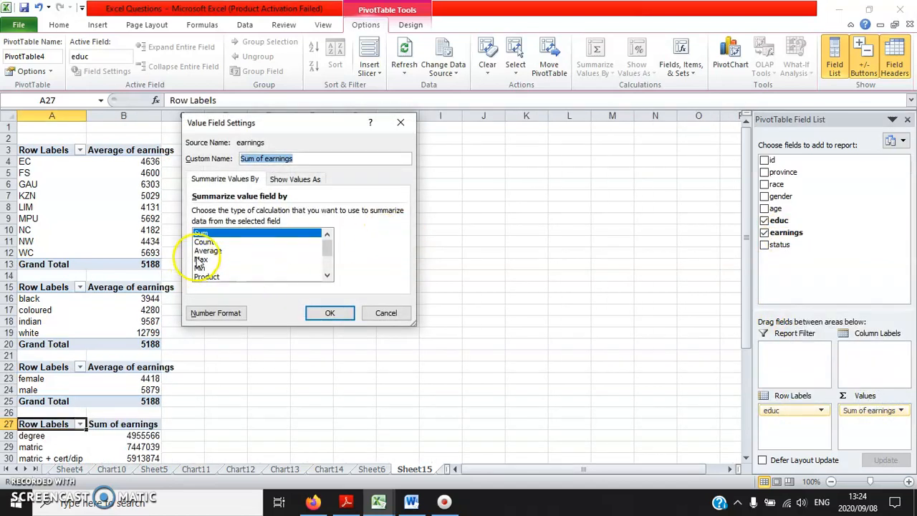
{"action": "left_click", "coordinate": [208, 250]}
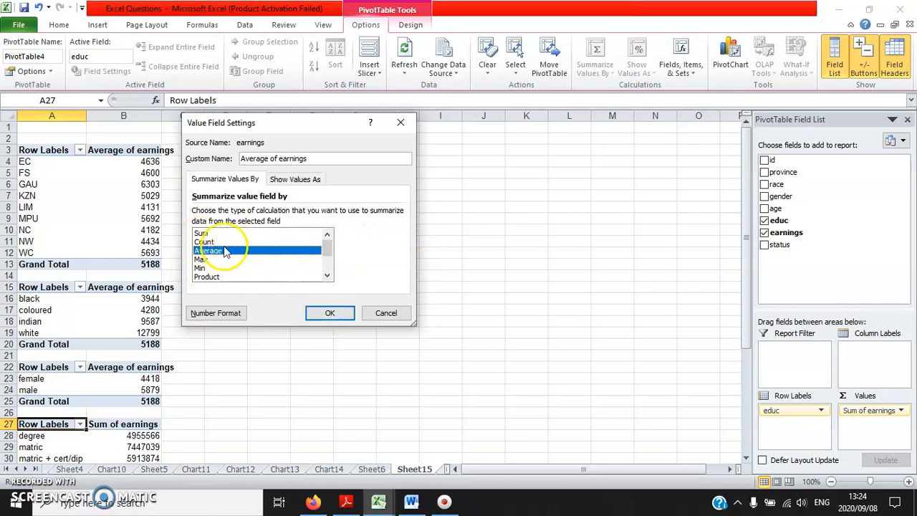
{"action": "left_click", "coordinate": [323, 313]}
Step: Format the average earnings by education level in B28:B33 as whole numbers without decimals
{"action": "scroll", "coordinate": [133, 385], "scroll_direction": "down", "scroll_amount": 3}
{"action": "left_click_drag", "start_coordinate": [134, 387], "coordinate": [133, 333]}
{"action": "left_click", "coordinate": [59, 24]}
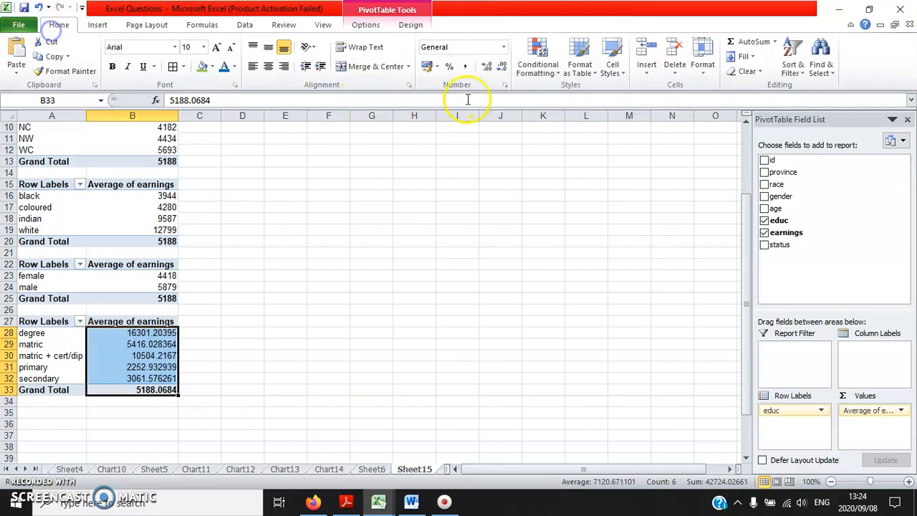
{"action": "left_click", "coordinate": [502, 67]}
{"action": "left_click", "coordinate": [502, 66]}
{"action": "left_click", "coordinate": [502, 66]}
{"action": "left_click", "coordinate": [502, 67]}
{"action": "left_click", "coordinate": [502, 67]}
Step: Select the FS row label in the province pivot table
{"action": "scroll", "coordinate": [414, 209], "scroll_direction": "up", "scroll_amount": 3}
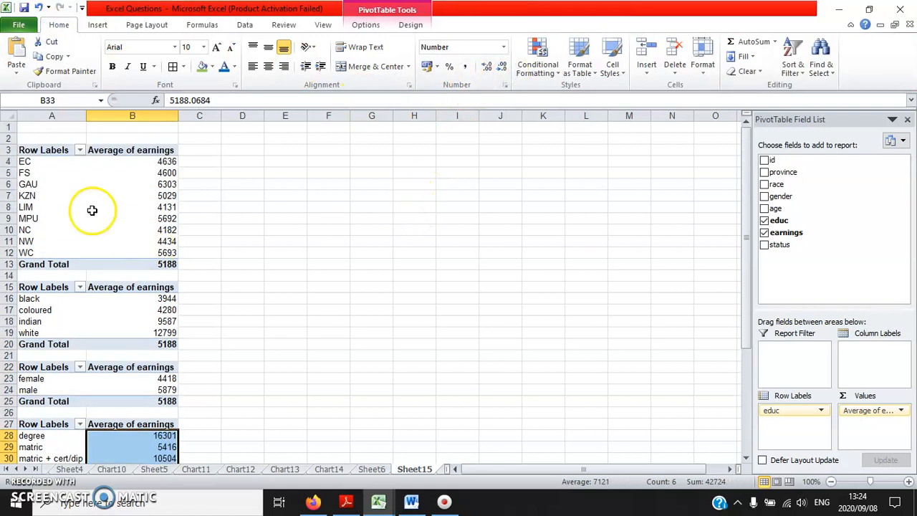
{"action": "left_click", "coordinate": [18, 157]}
{"action": "left_click", "coordinate": [46, 170]}
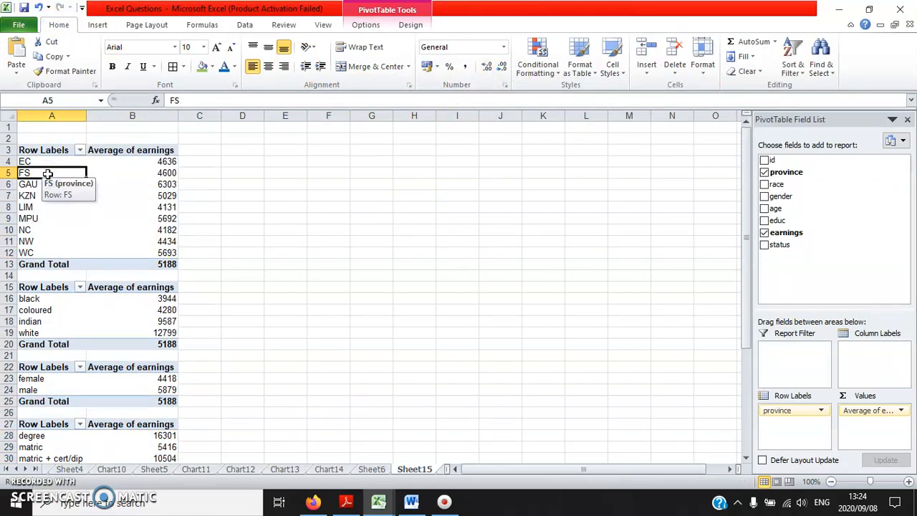